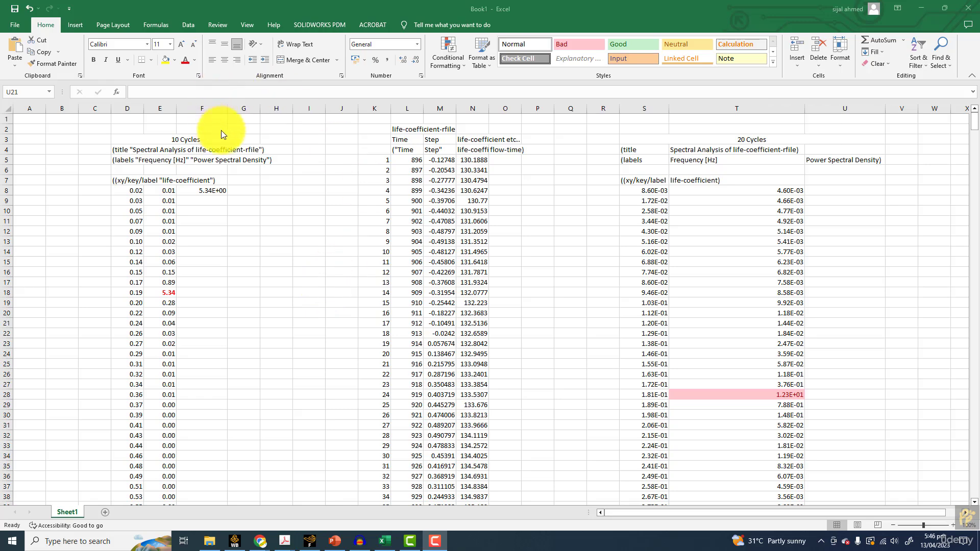
Compare the peak-density frequencies of the 10 Cycles and 20 Cycles tables in cells D18 and S28
left_click(177, 141)
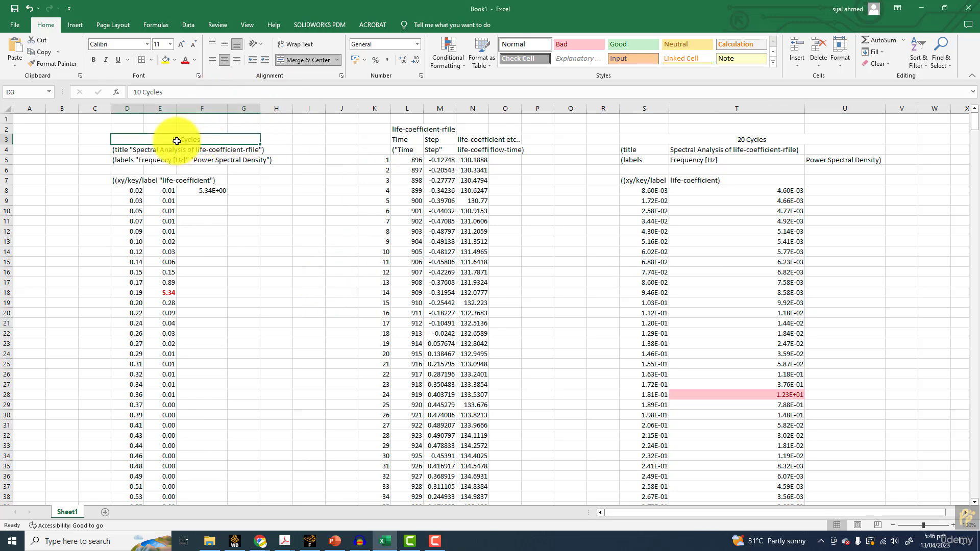
left_click(726, 140)
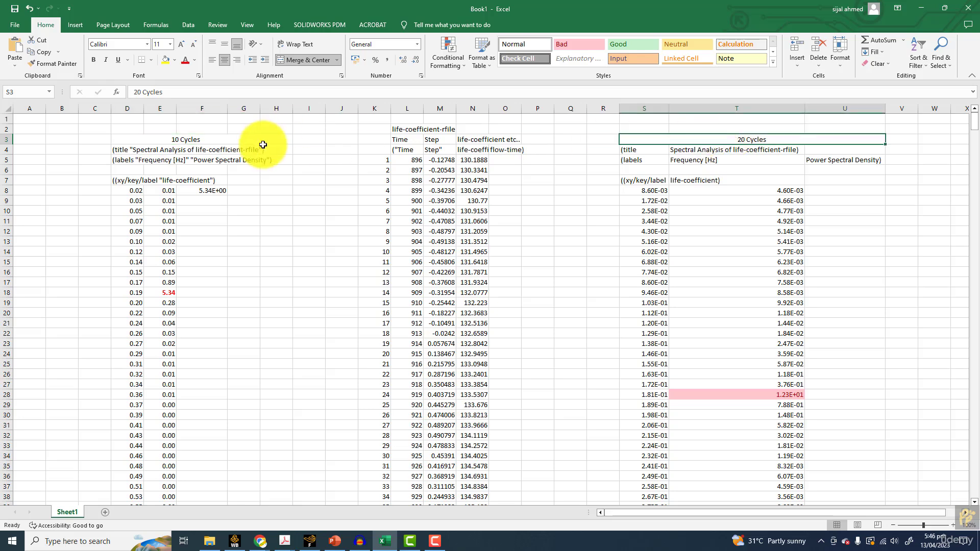
left_click(133, 294)
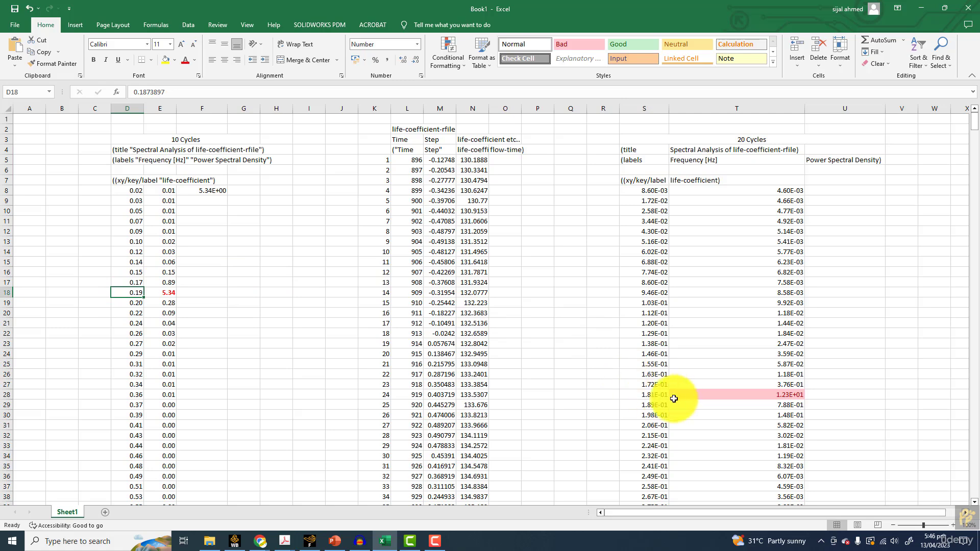
left_click(632, 392)
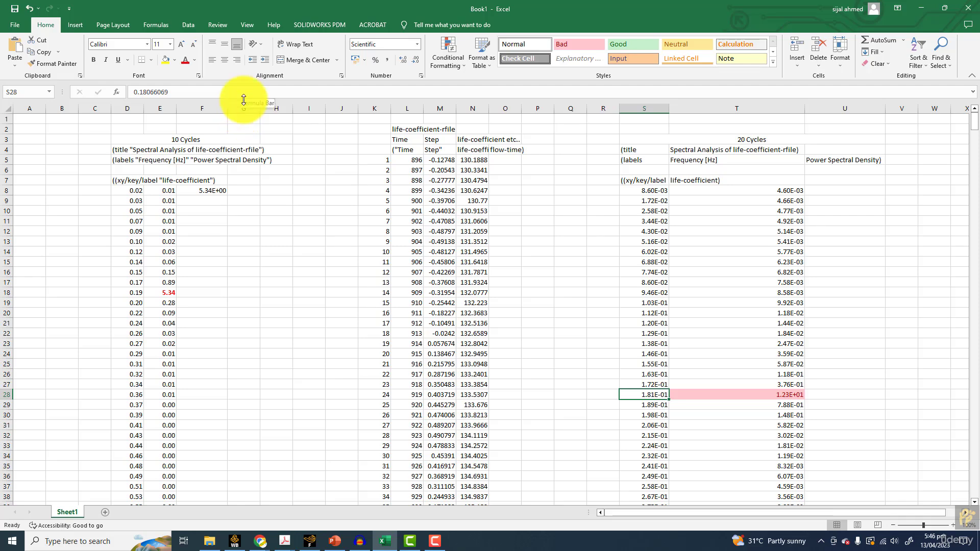
Switch to the PowerPoint presentation and check the reference Strouhal number on the Problem Description slide
left_click(335, 541)
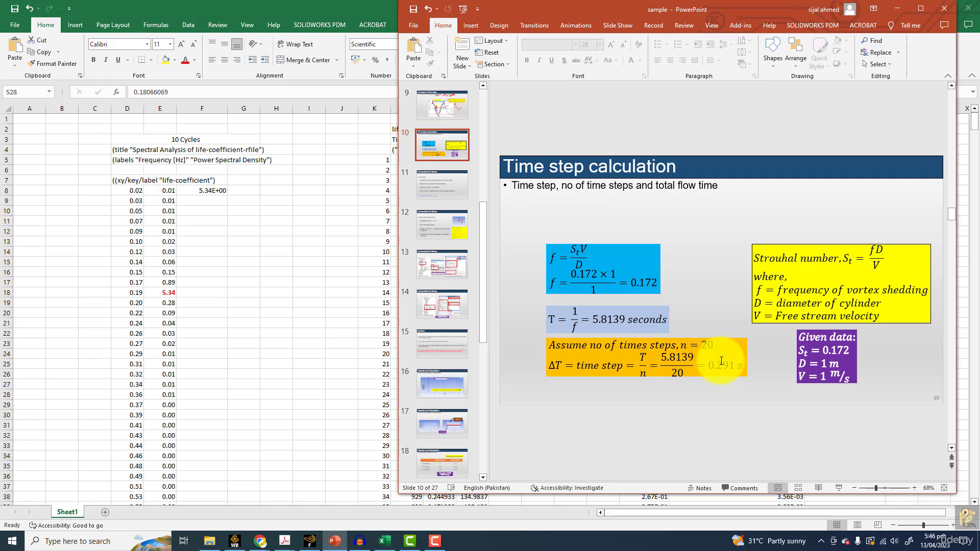
scroll(721, 362, "up", 4)
scroll(721, 361, "up", 3)
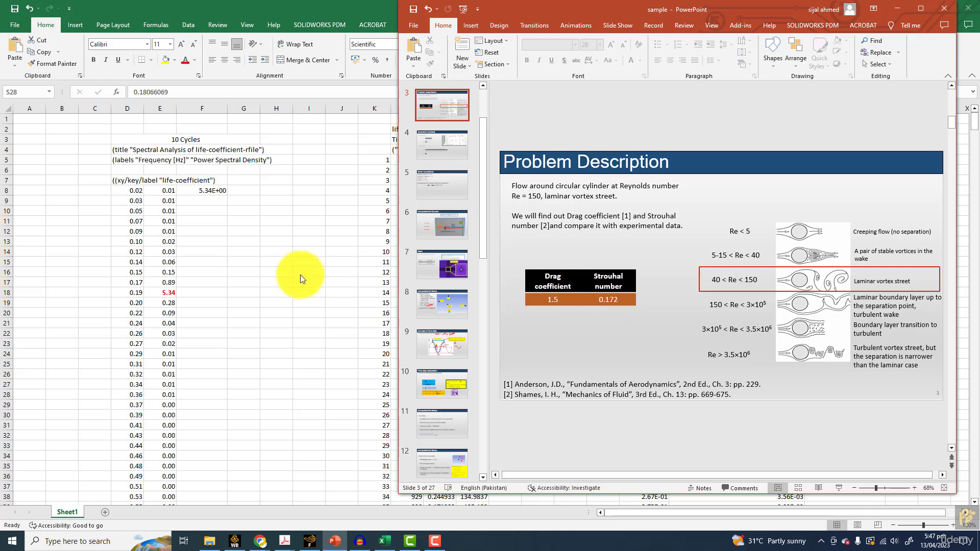
left_click(276, 270)
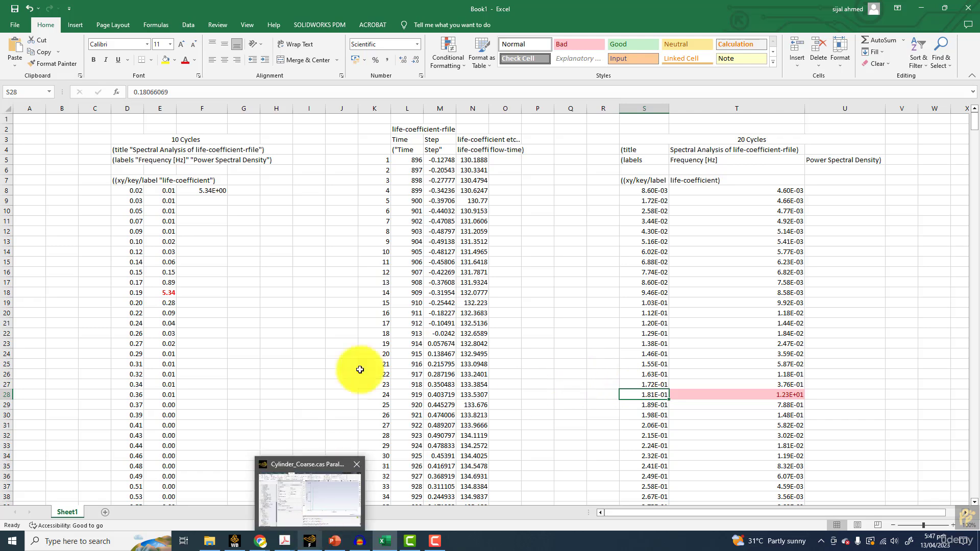
Switch to the Cylinder_Coarse case in Fluent and view the life-coefficient-rplot graph
left_click(317, 508)
left_click(392, 90)
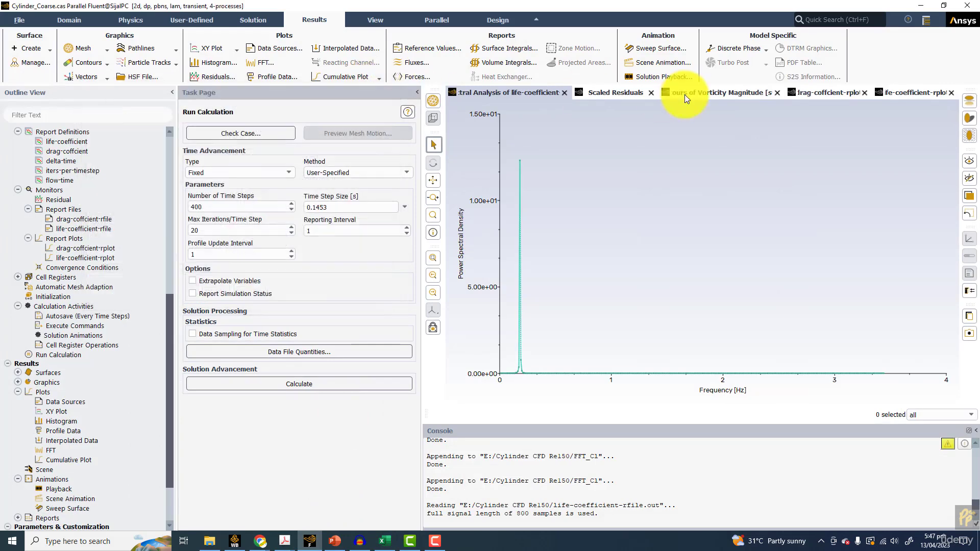
left_click(688, 94)
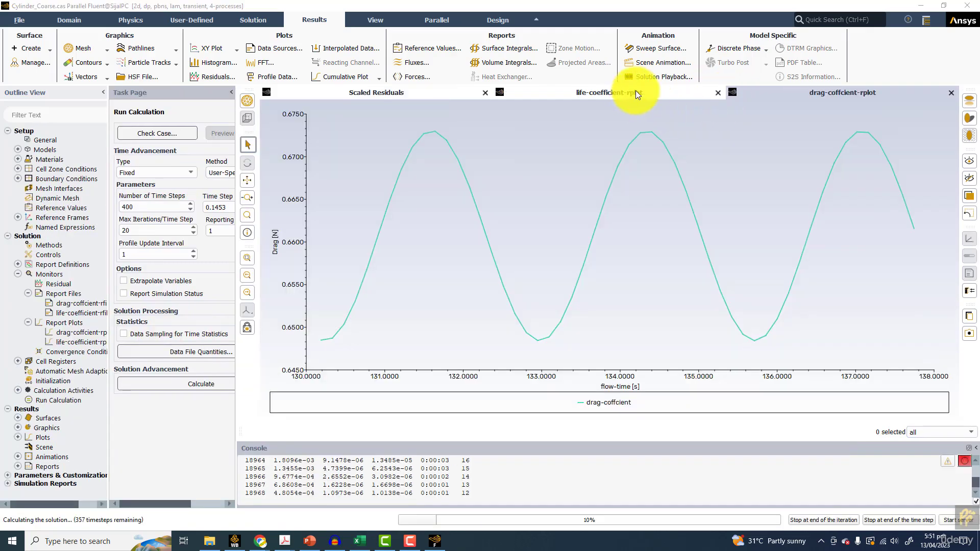
left_click(656, 96)
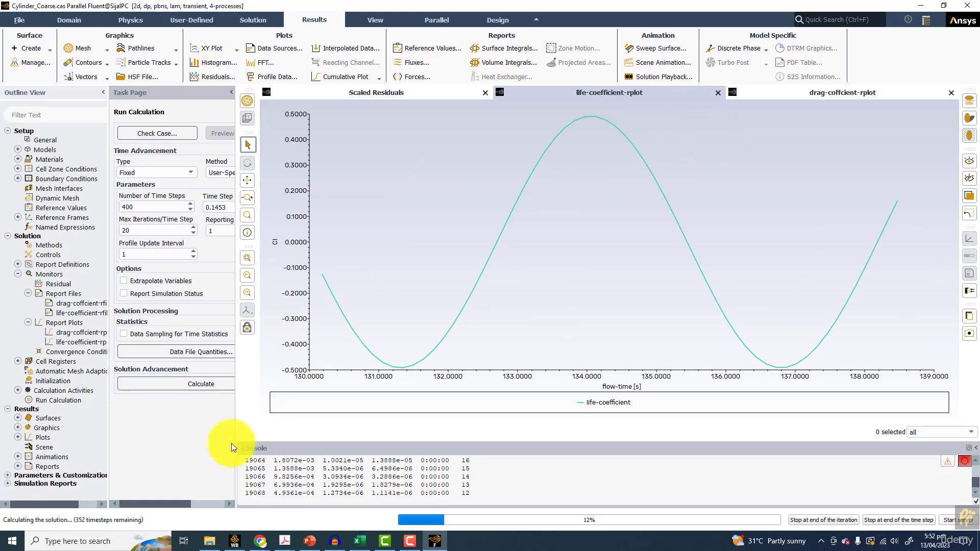
Switch to the Excel workbook and clear columns D through U, keeping the associated external data query
left_click(366, 541)
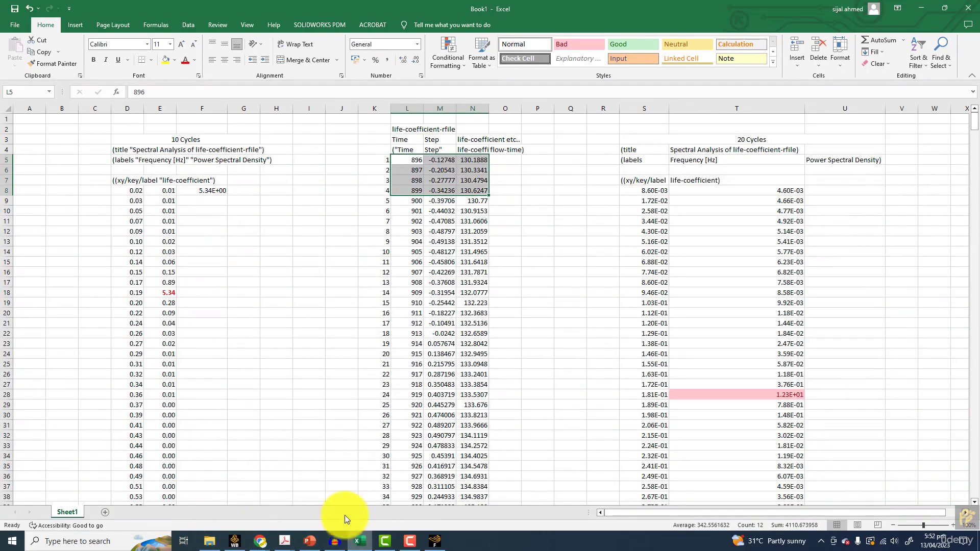
left_click_drag(137, 101, 857, 109)
key("Delete")
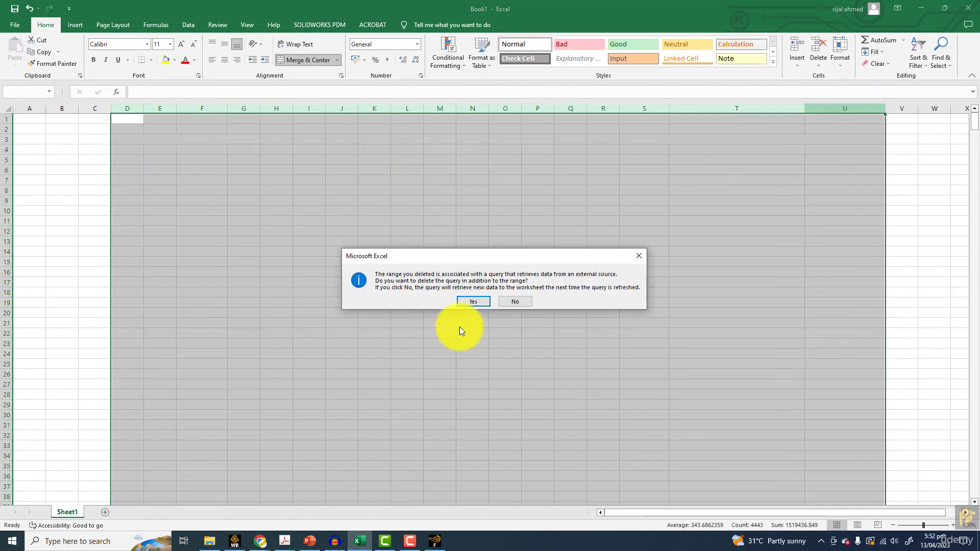
left_click(515, 300)
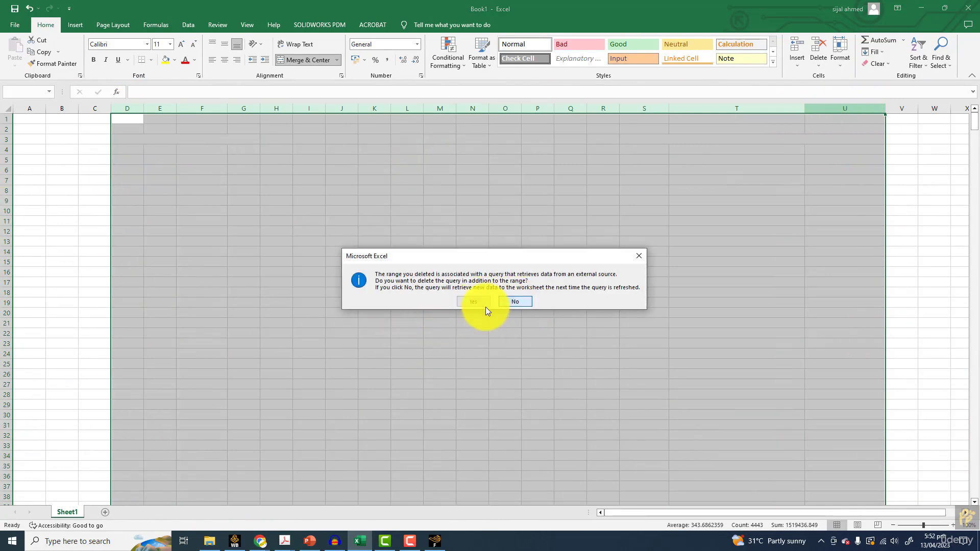
left_click(138, 149)
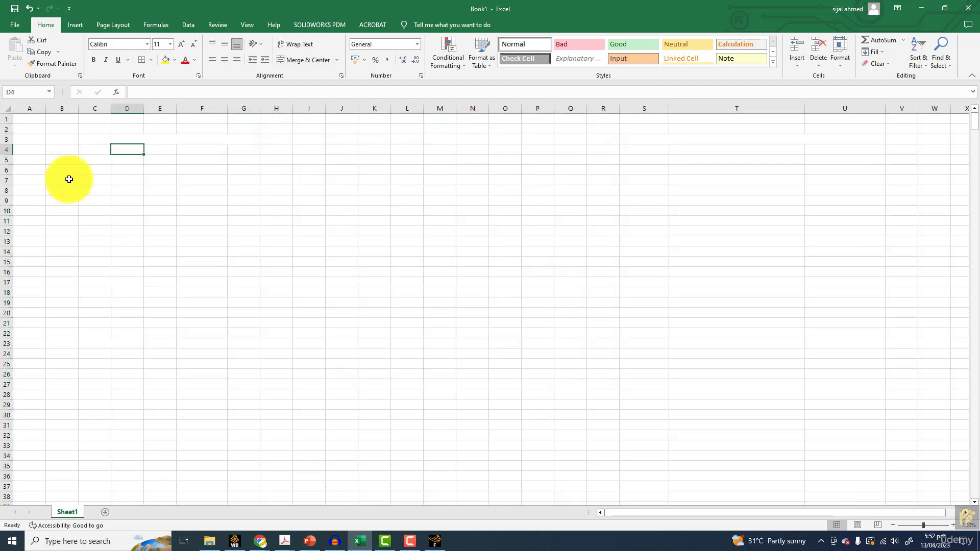
Start a text file import at cell C3 and show all file types in the Liftdrag folder
left_click(102, 141)
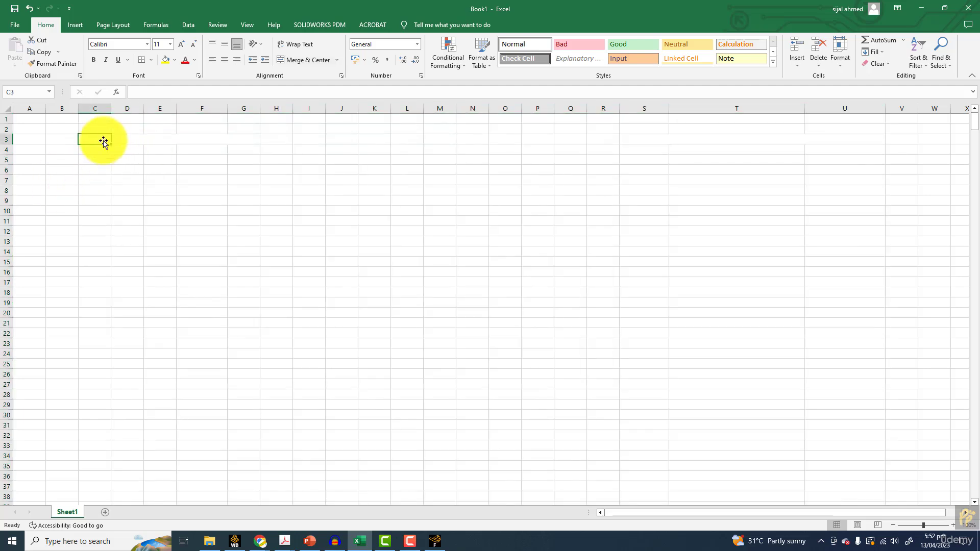
left_click(74, 23)
left_click(189, 25)
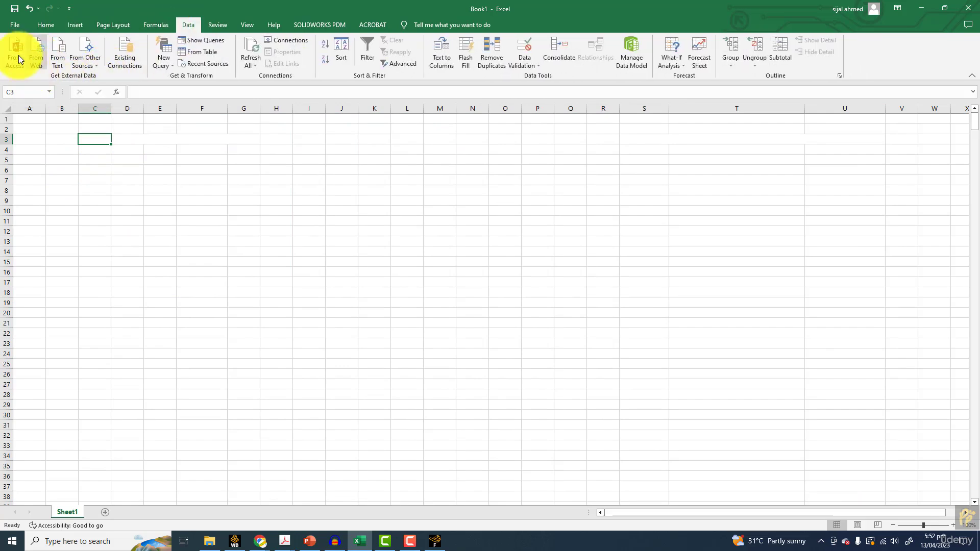
left_click(58, 50)
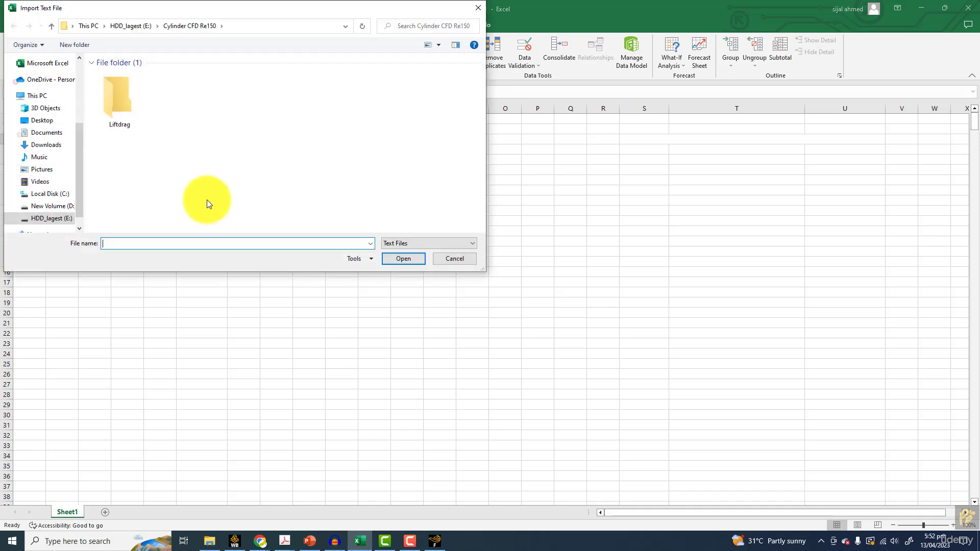
double_click(126, 104)
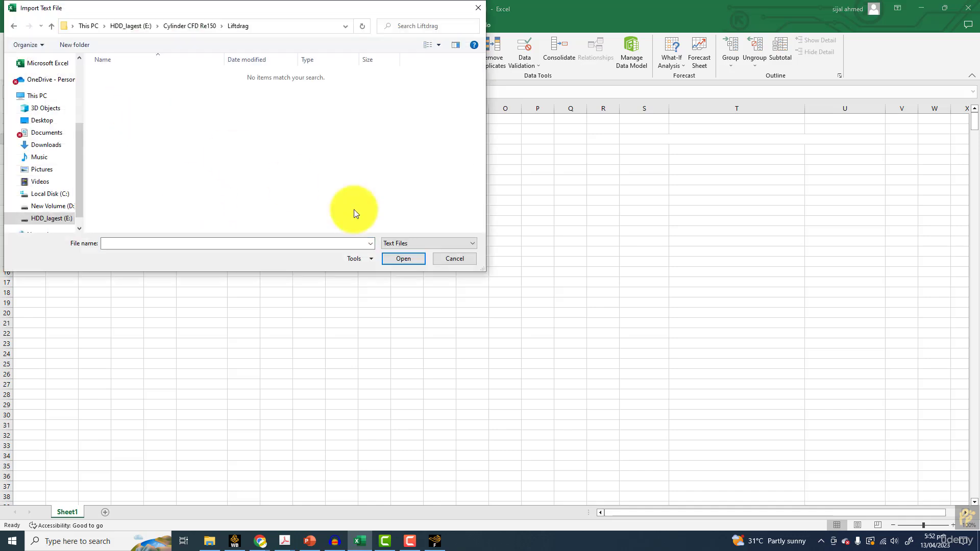
left_click(434, 243)
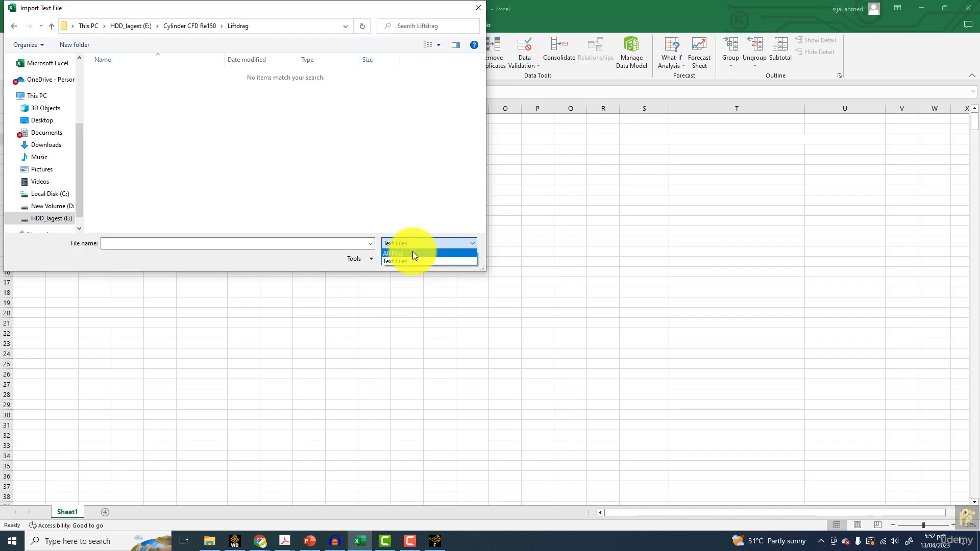
left_click(413, 252)
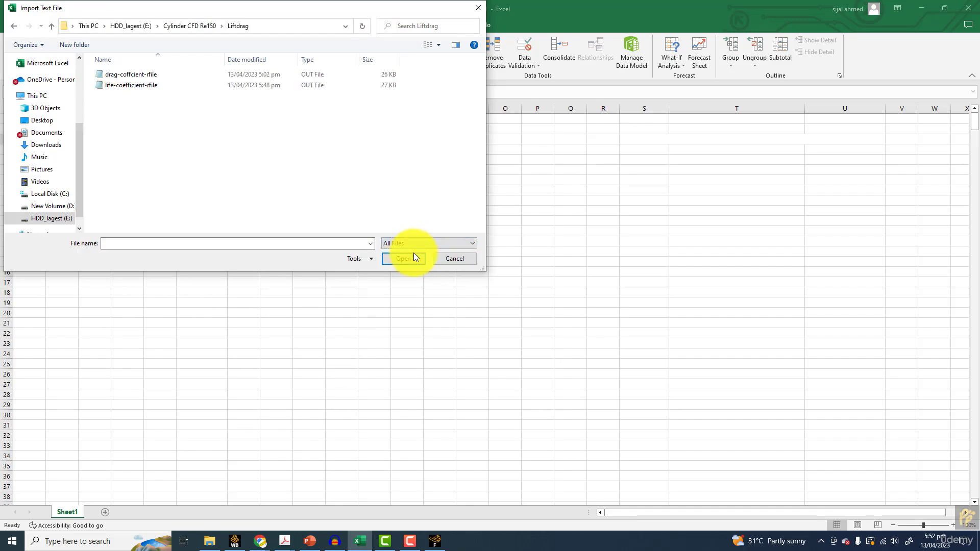
Import life-coefficient-rfile into the sheet at C3 as delimited data split by tabs and spaces
double_click(121, 87)
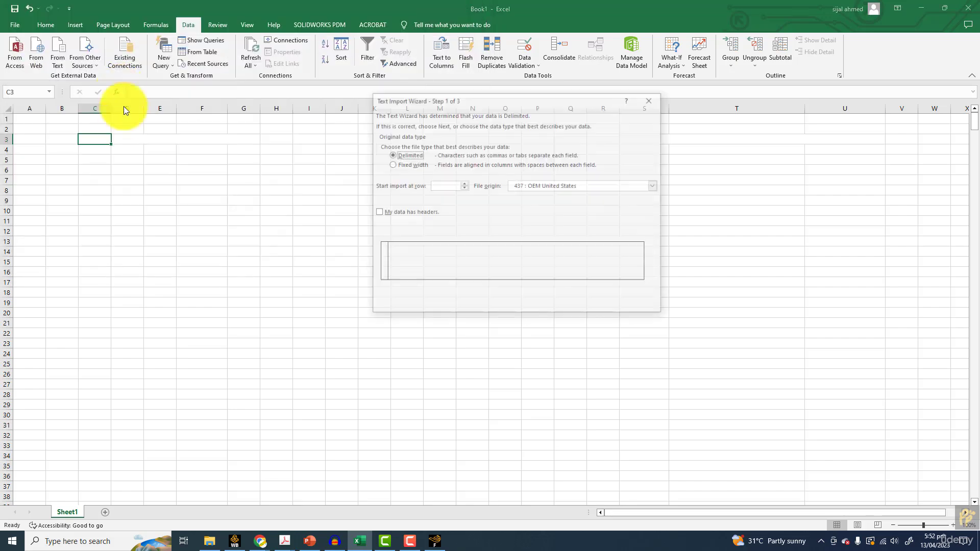
left_click(598, 304)
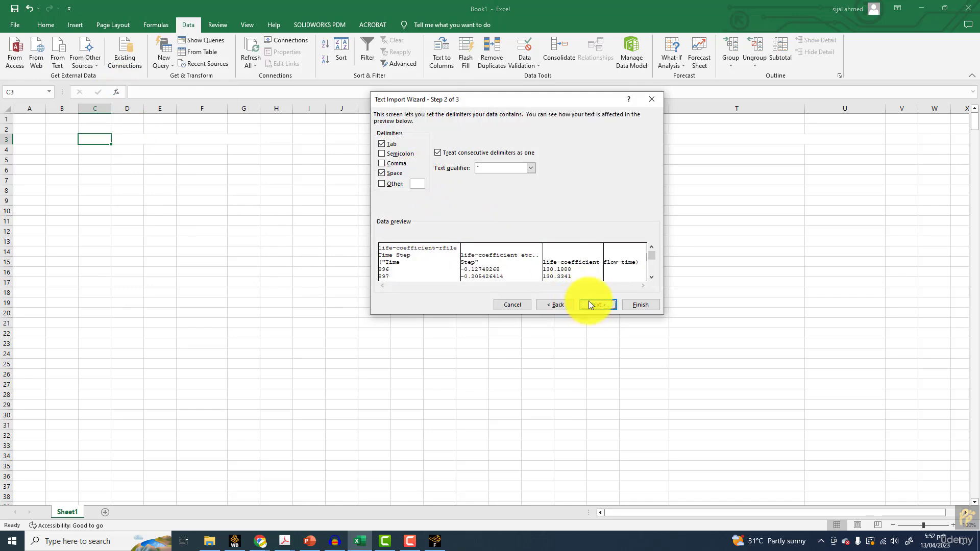
left_click(641, 305)
left_click(531, 260)
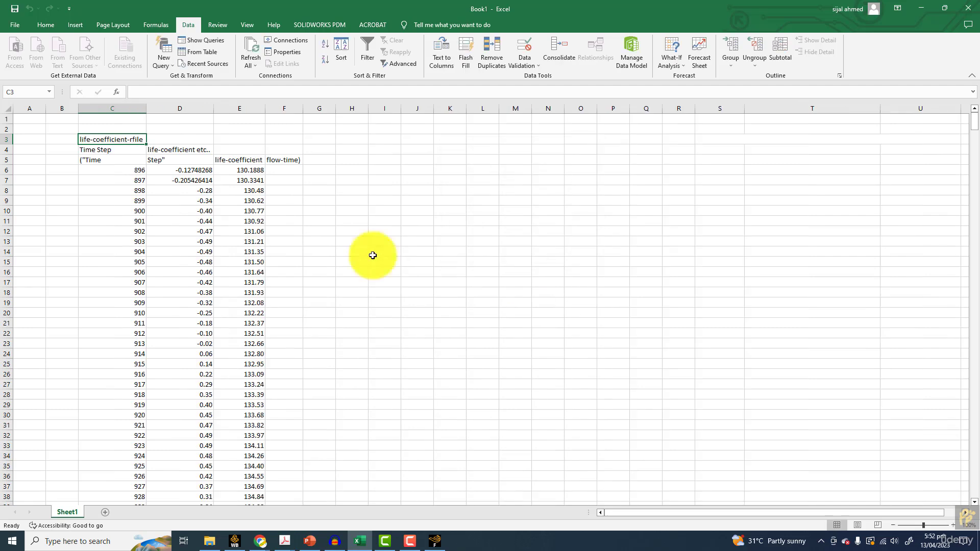
Start a sample counter beside the imported data with =1 in B6 and =B6+1 in B7
left_click(55, 169)
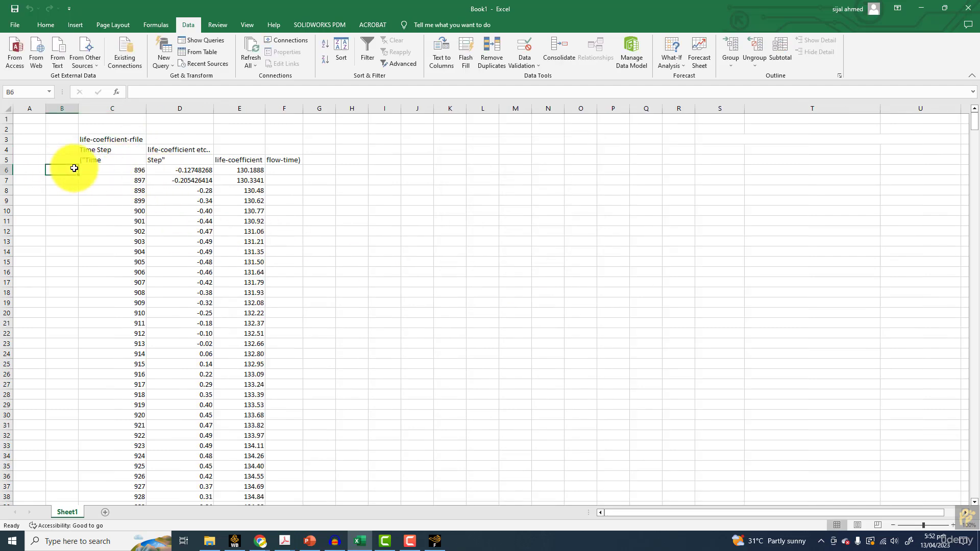
type("=")
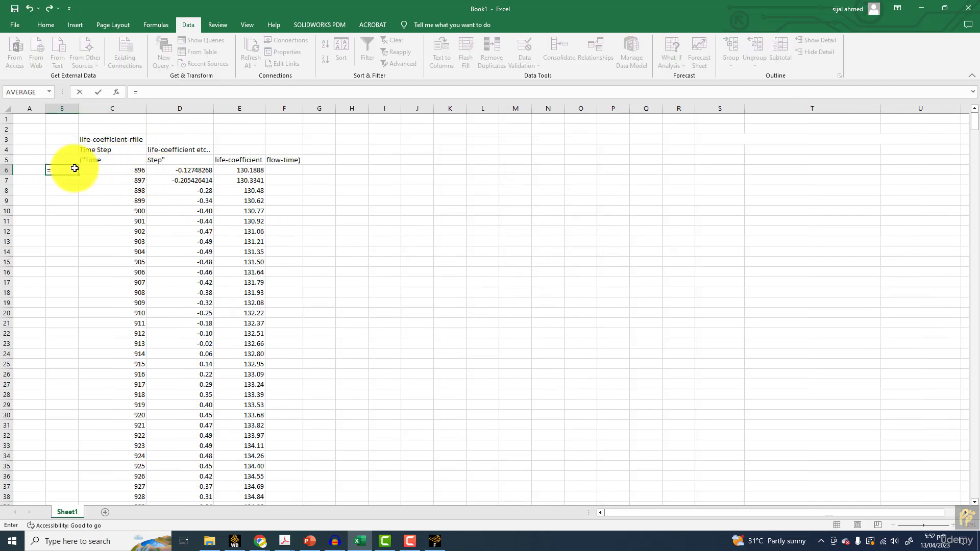
type("1")
key("Return")
type("=")
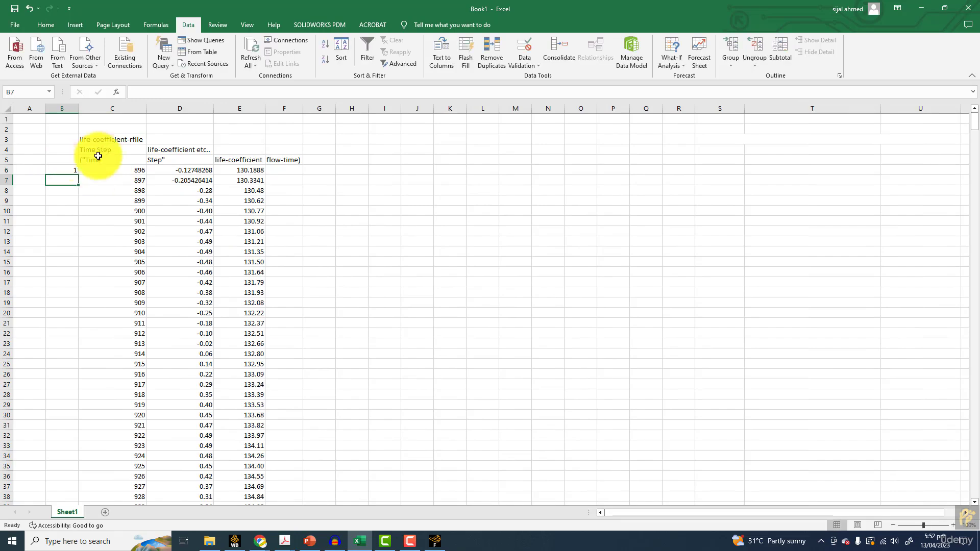
left_click(72, 170)
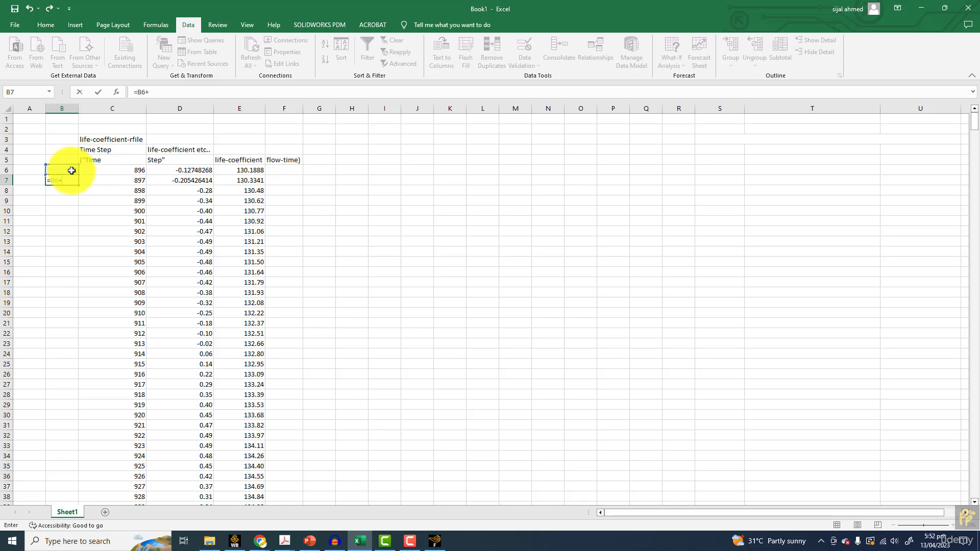
key("Return")
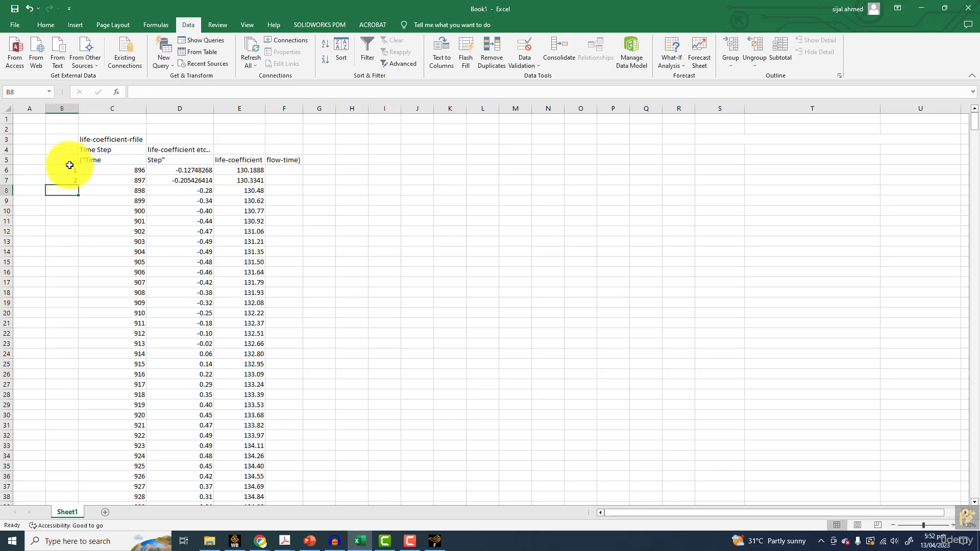
Fill the B7 counter formula down column B to the last data row, 809
left_click(65, 180)
left_click_drag(78, 185, 66, 469)
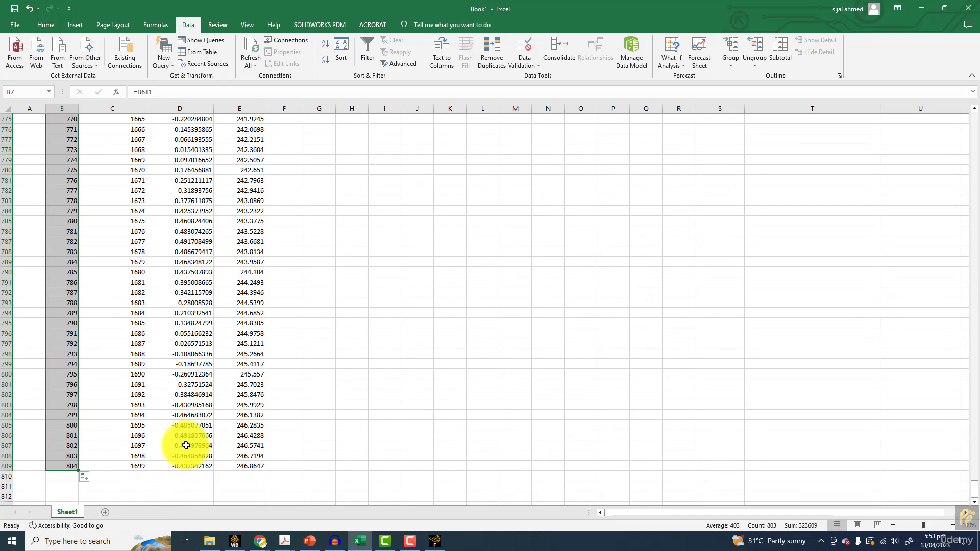
scroll(185, 446, "up", 20)
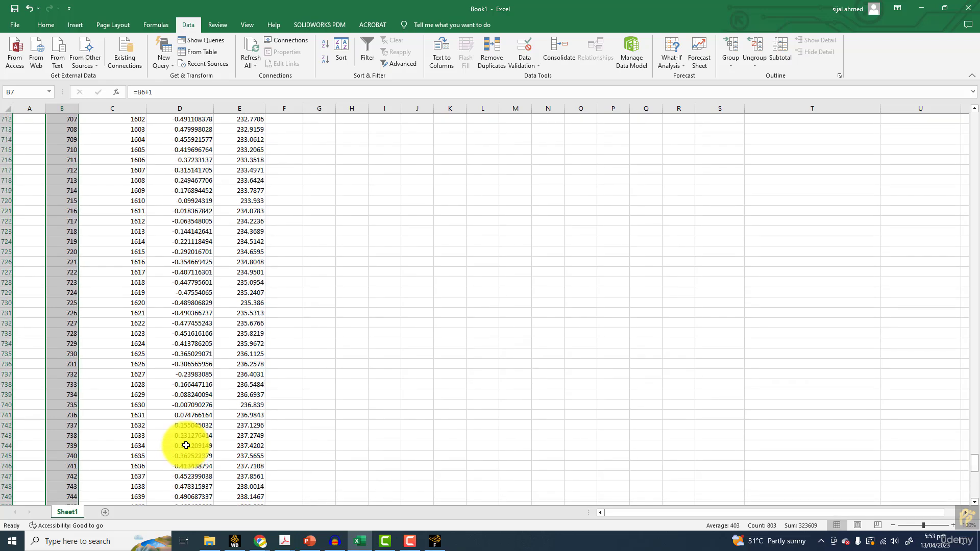
scroll(185, 445, "up", 20)
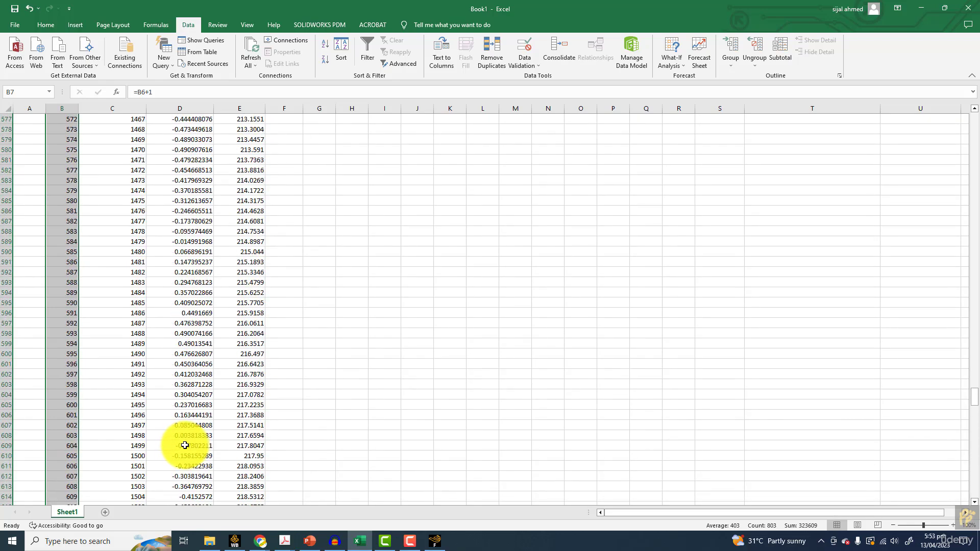
scroll(185, 446, "up", 20)
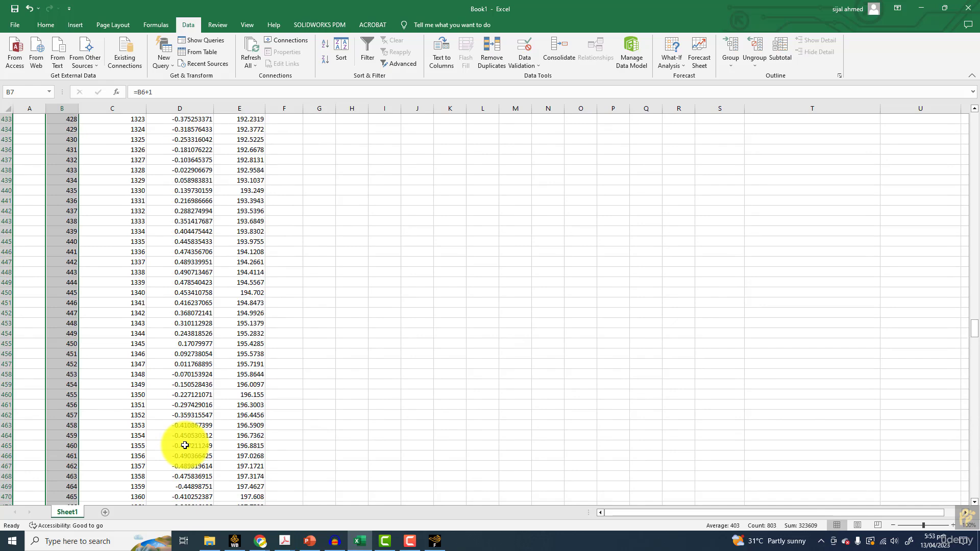
Open life-coefficient-rfile from the Liftdrag folder for editing in Notepad
left_click(209, 541)
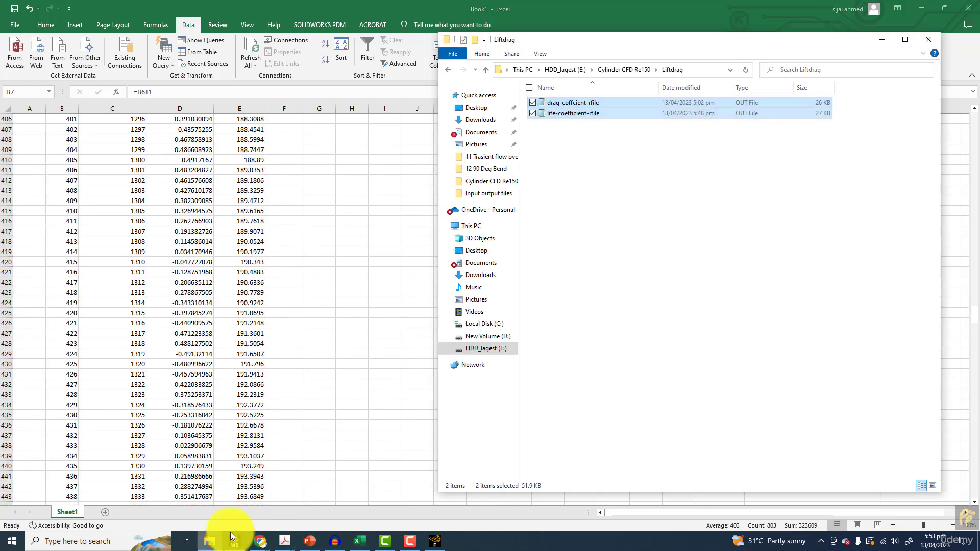
left_click(570, 170)
left_click(555, 114)
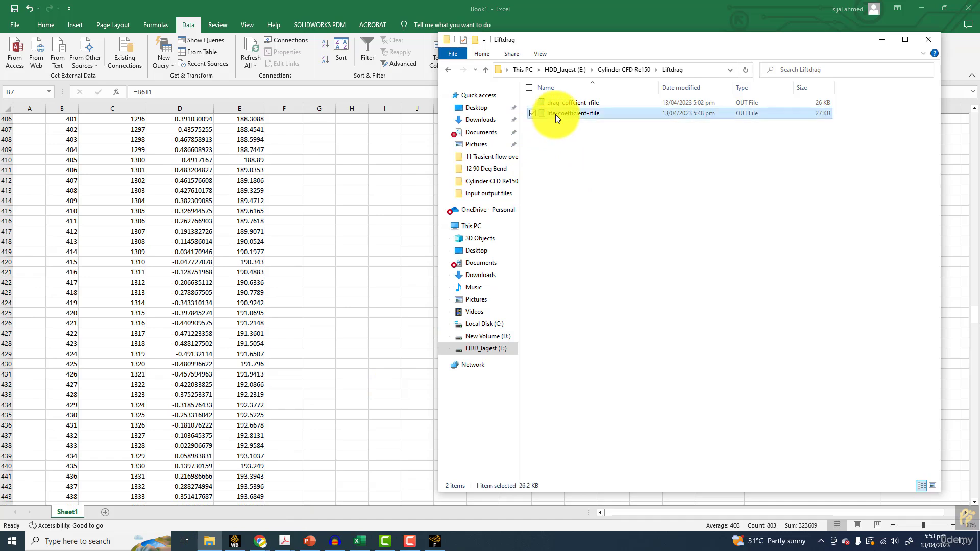
right_click(555, 114)
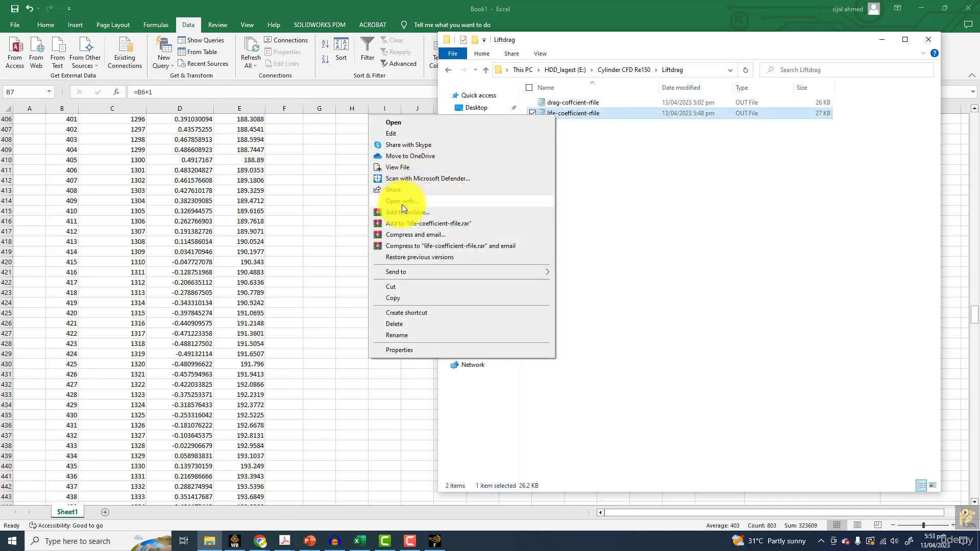
left_click(401, 133)
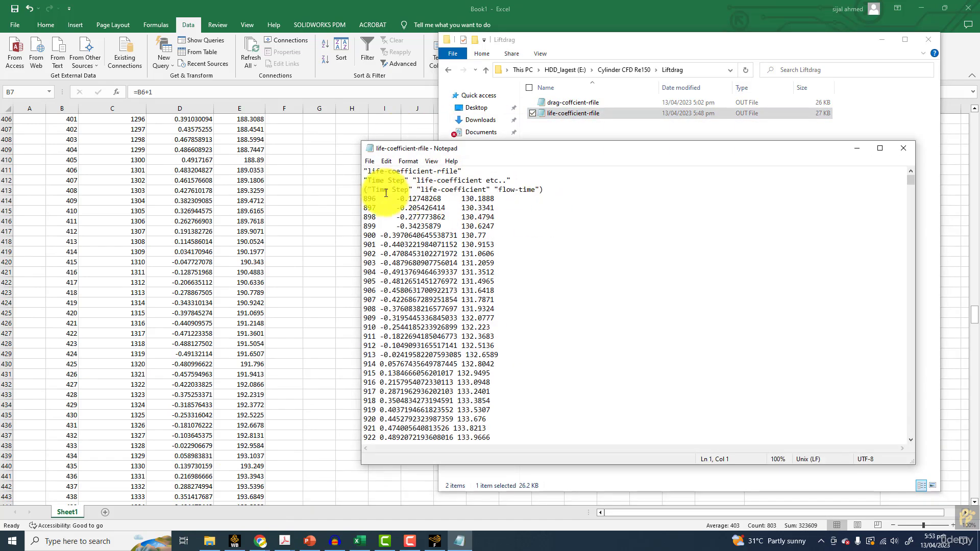
Delete the data rows for time steps 896 to 899 from life-coefficient-rfile, then save and close the file
left_click_drag(364, 197, 513, 225)
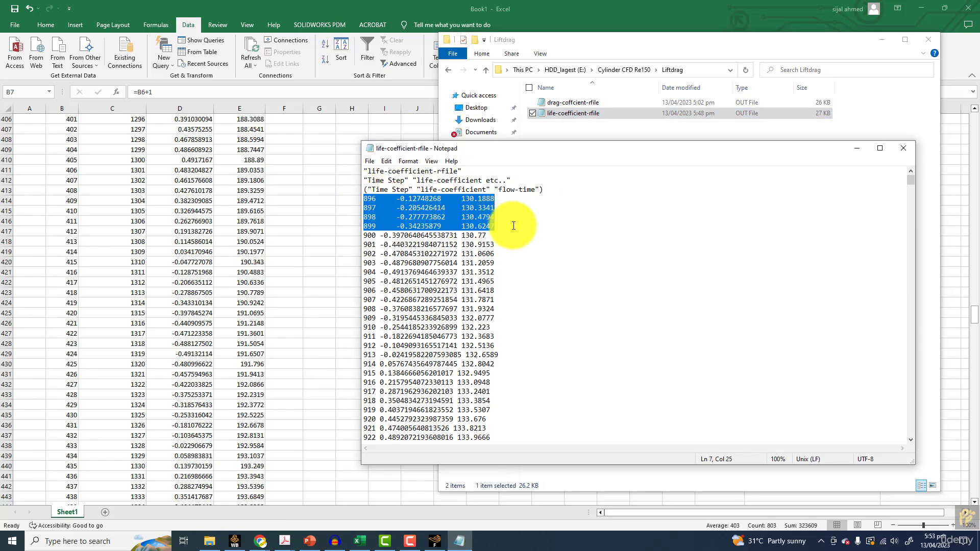
key("Delete")
key("Delete")
left_click(375, 159)
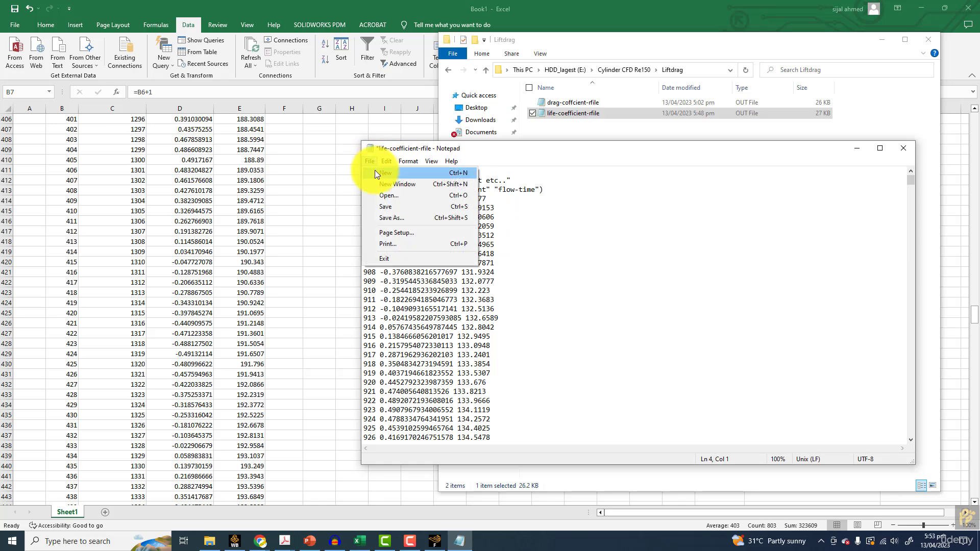
left_click(385, 206)
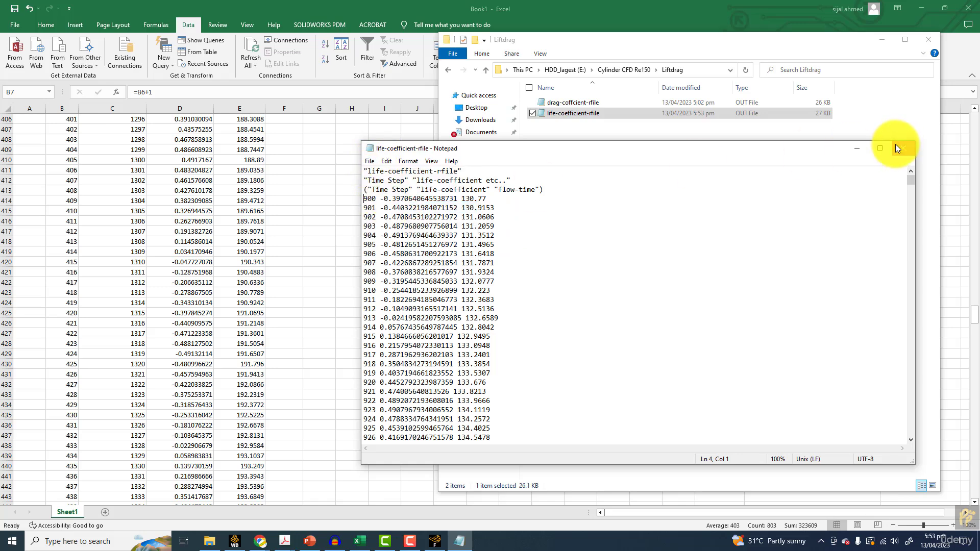
left_click(897, 148)
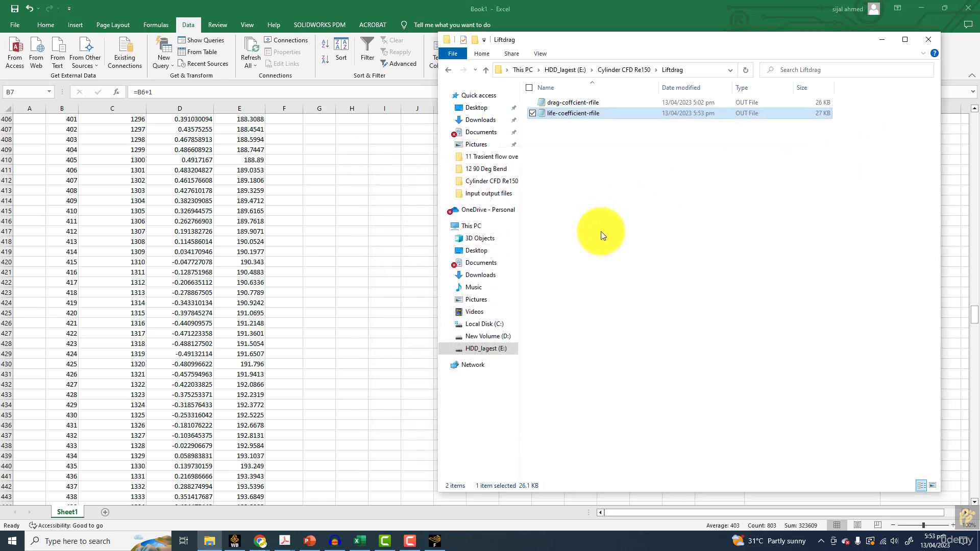
Switch to Fluent, plot the FFT of pt1-mon-rfile.out as power spectral density against frequency, and inspect the peak's frequency
left_click(434, 541)
left_click(871, 520)
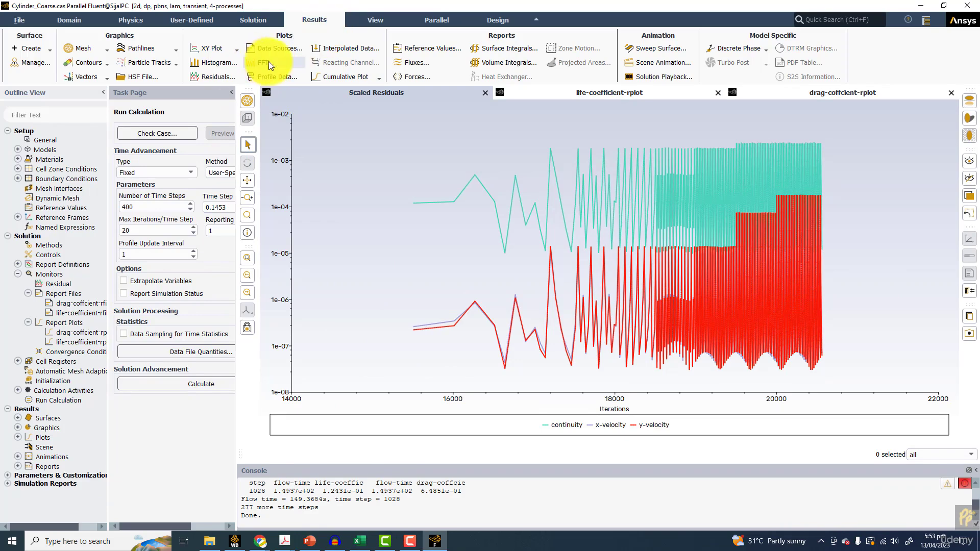
left_click(265, 62)
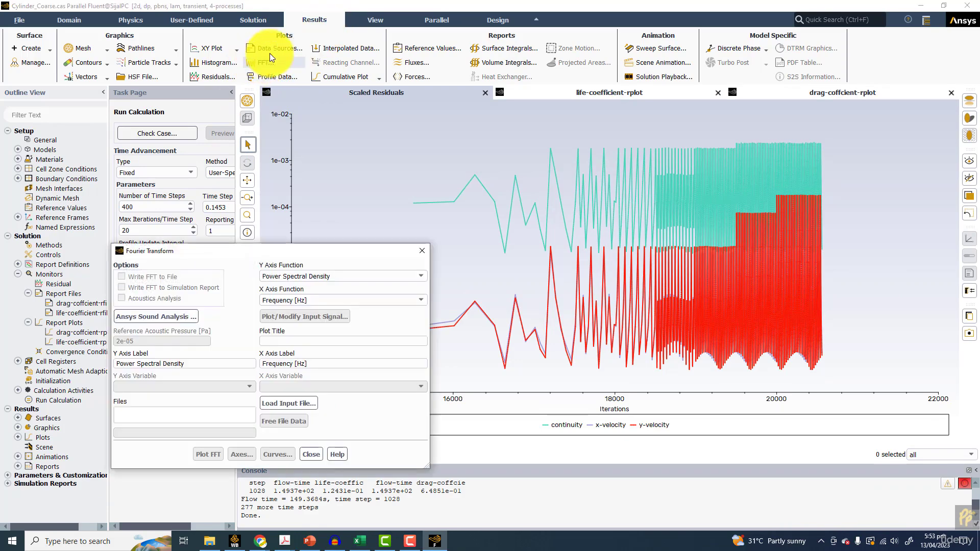
left_click_drag(199, 253, 297, 203)
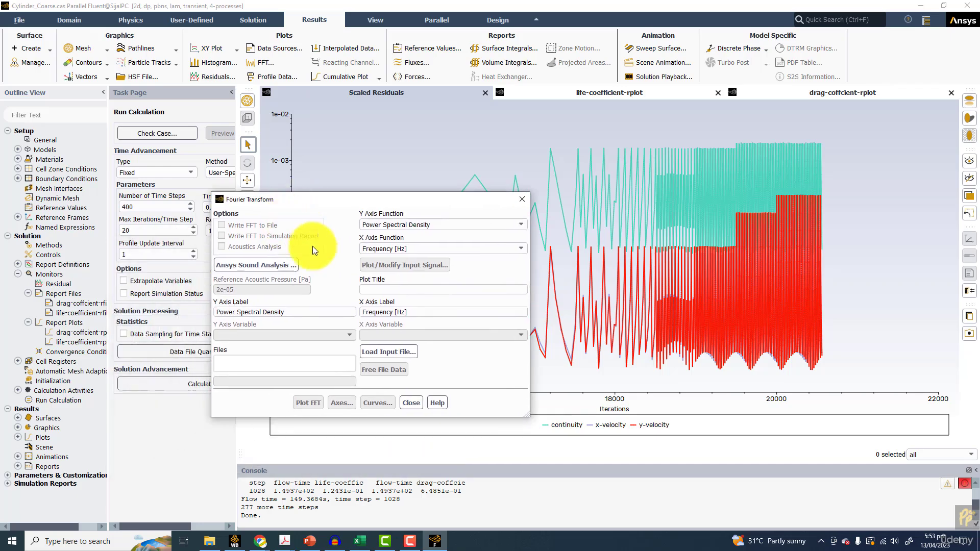
left_click(390, 352)
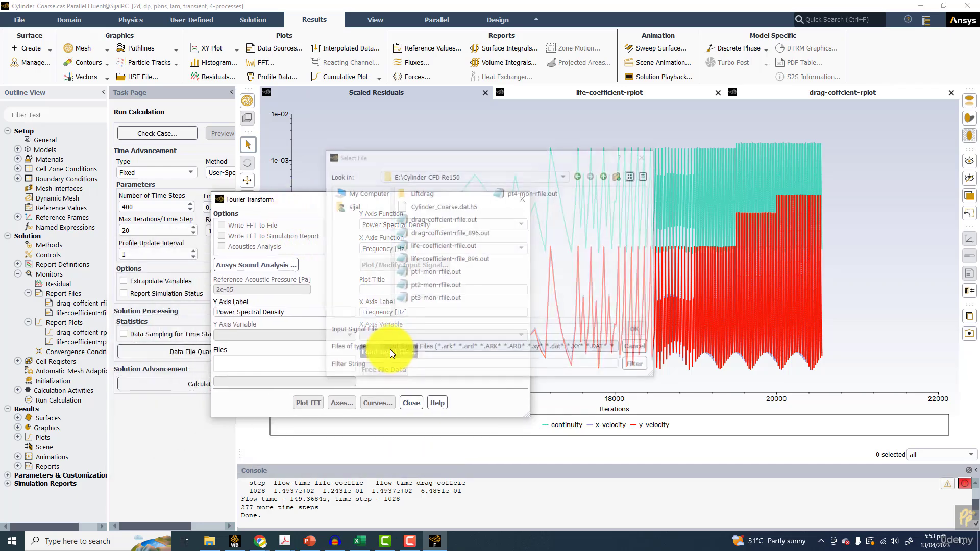
double_click(427, 272)
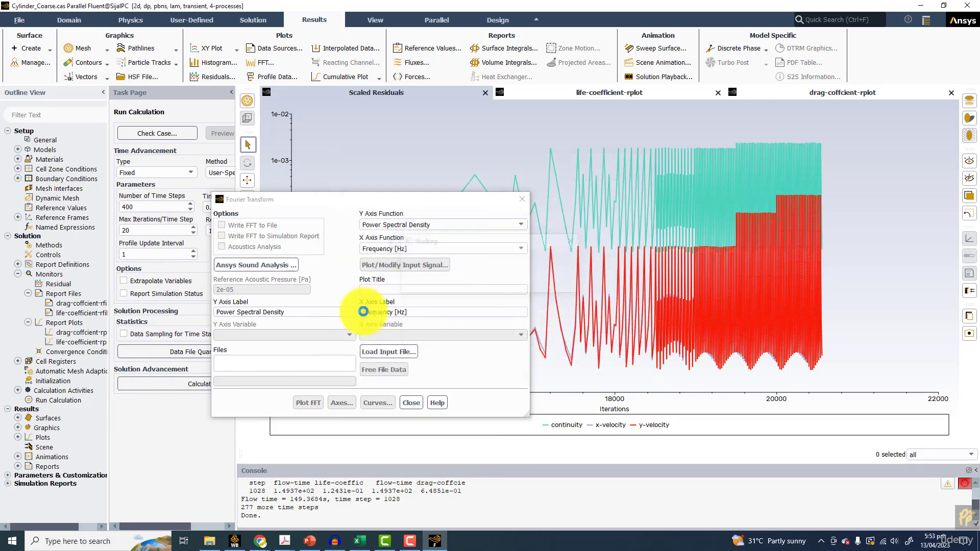
left_click(307, 403)
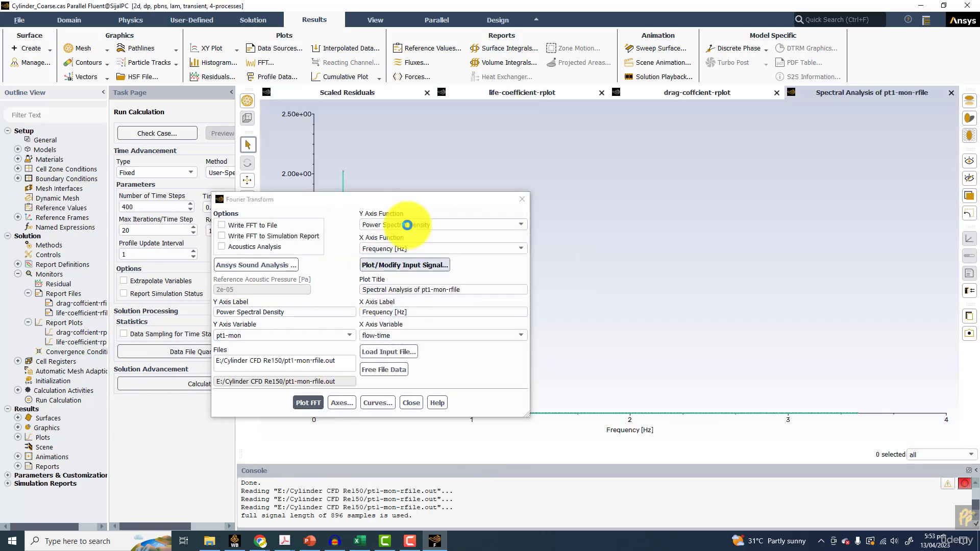
left_click_drag(407, 200, 697, 147)
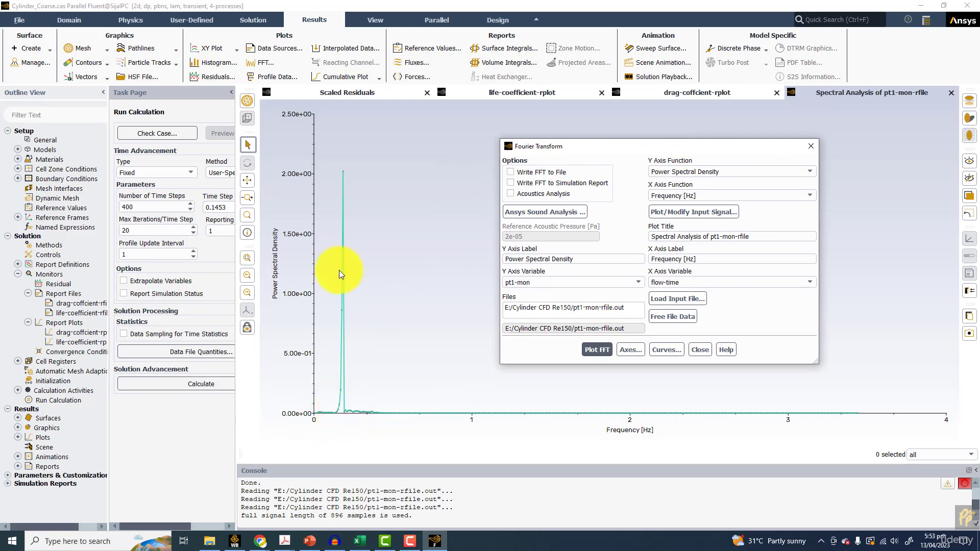
left_click(343, 176)
mouse_move(342, 170)
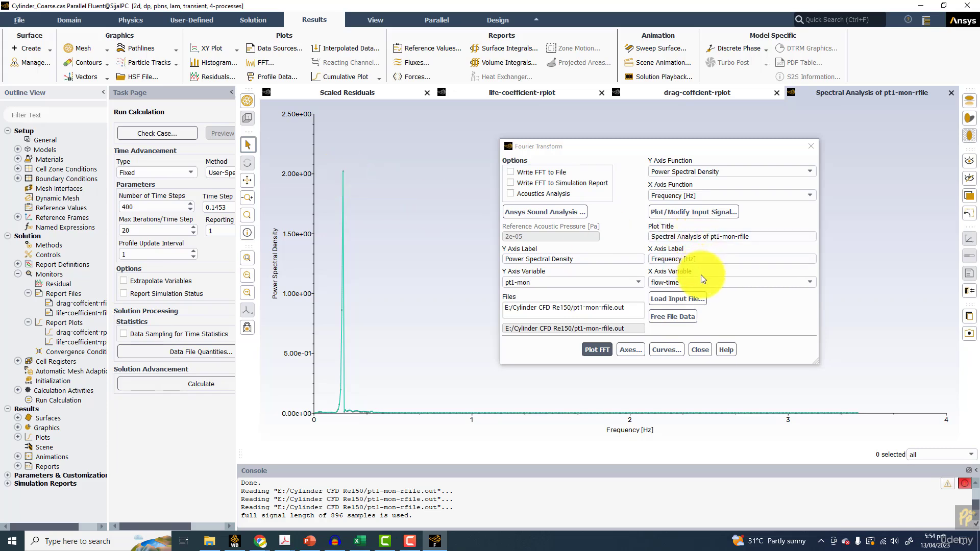
Load pt2-mon-rfile.out into the Fourier Transform, plot its FFT and read the peak's coordinates
left_click(672, 299)
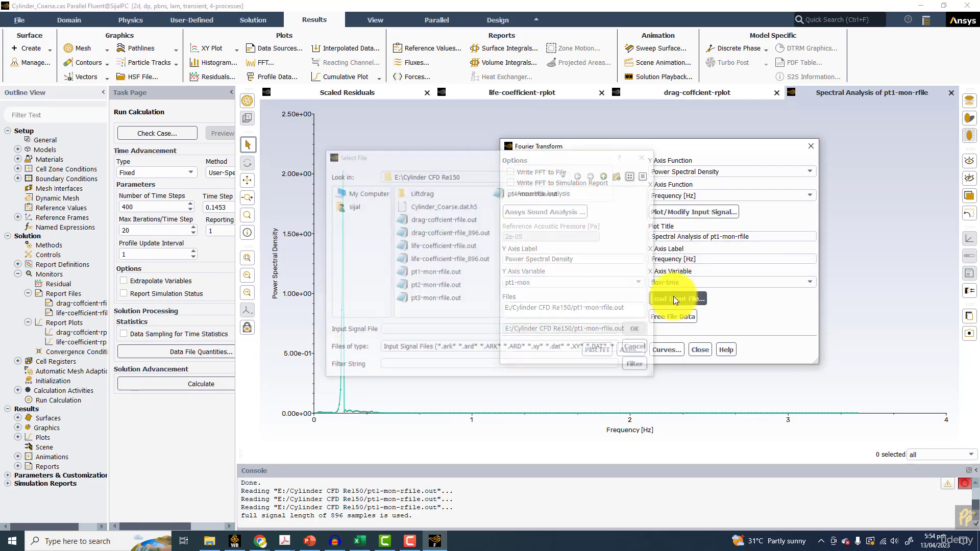
double_click(440, 285)
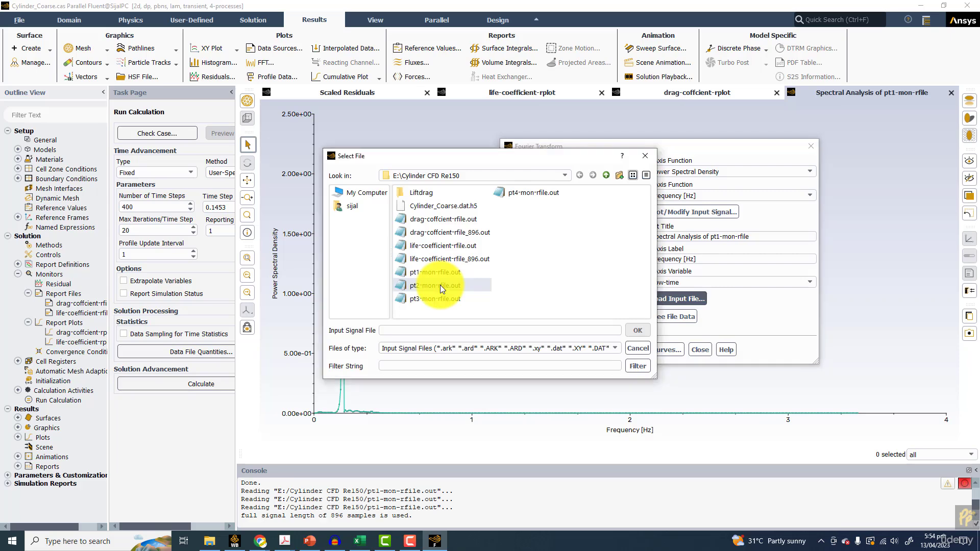
left_click(594, 350)
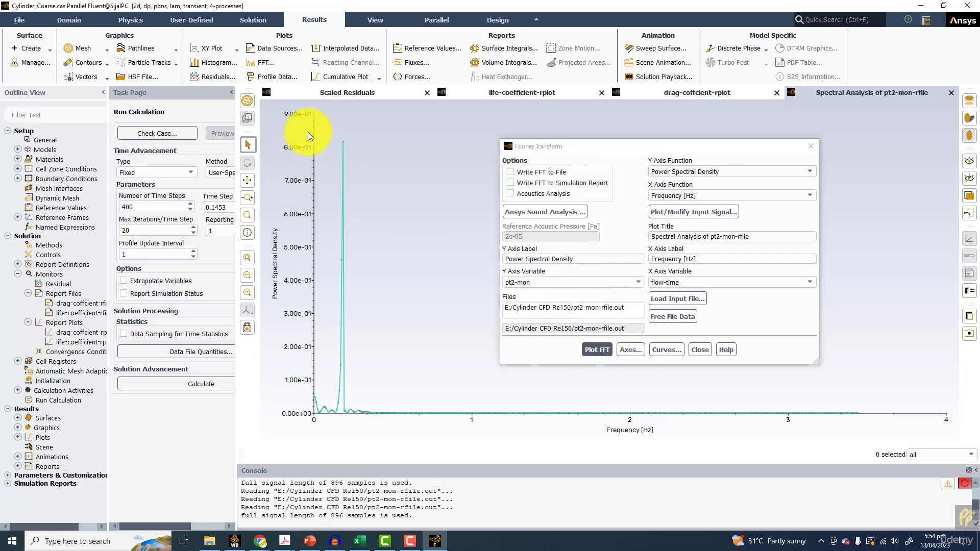
mouse_move(343, 141)
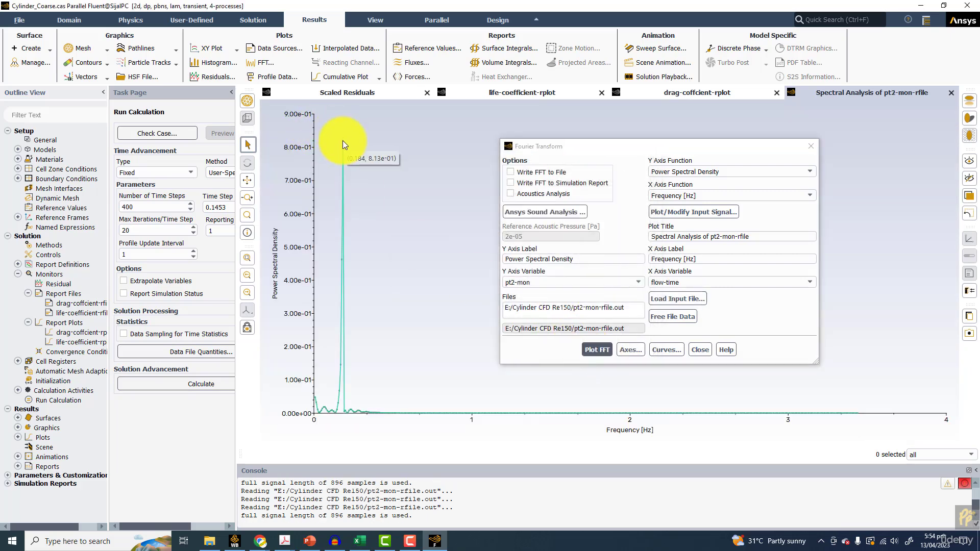
Load pt3-mon-rfile.out into the Fourier Transform, plot its FFT and read the peak's coordinates
left_click(669, 299)
double_click(434, 299)
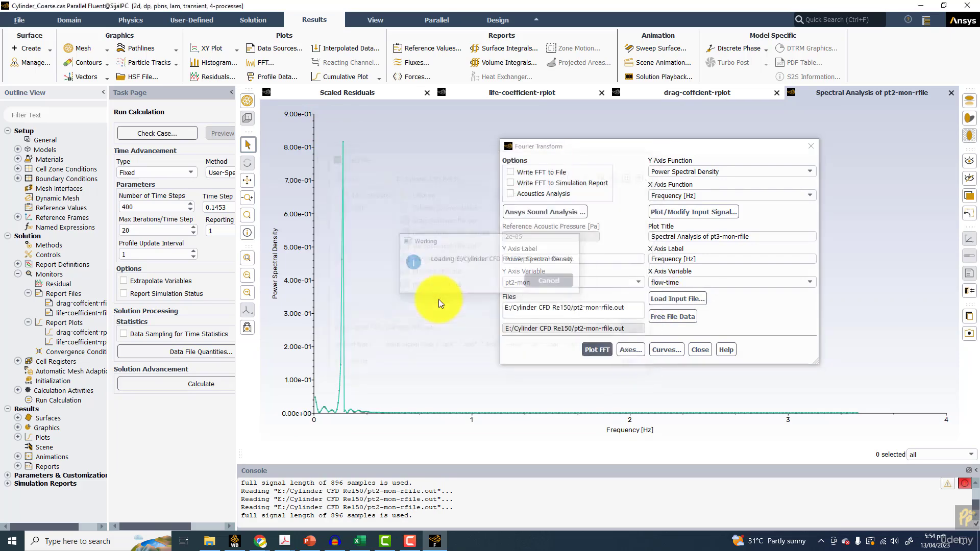
left_click(597, 349)
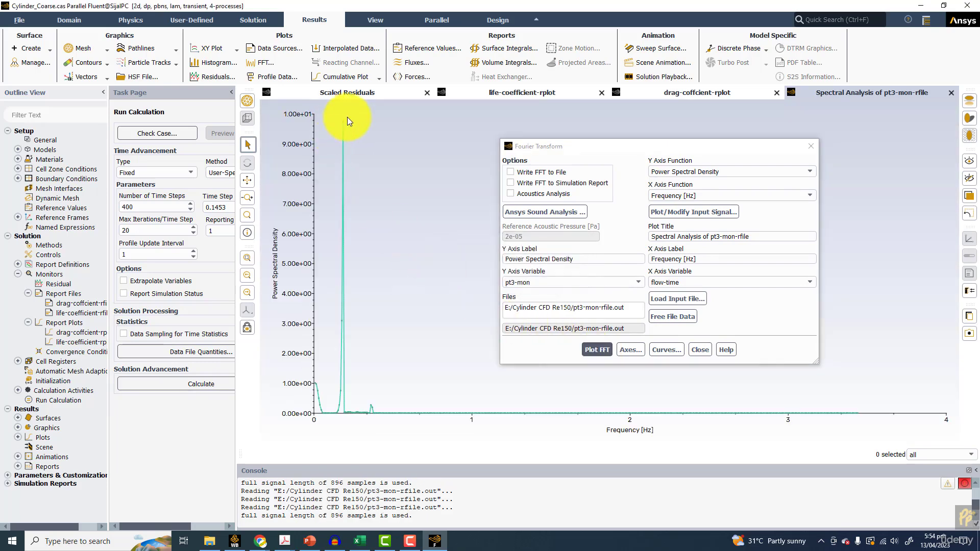
mouse_move(345, 122)
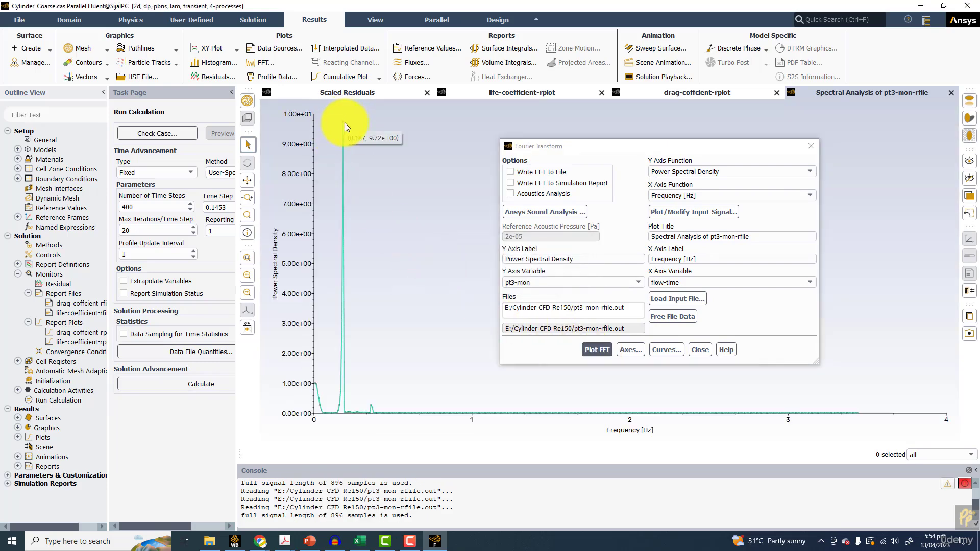
Load life-coefficient-rfile.out from the Liftdrag folder and plot its FFT
left_click(675, 299)
double_click(430, 196)
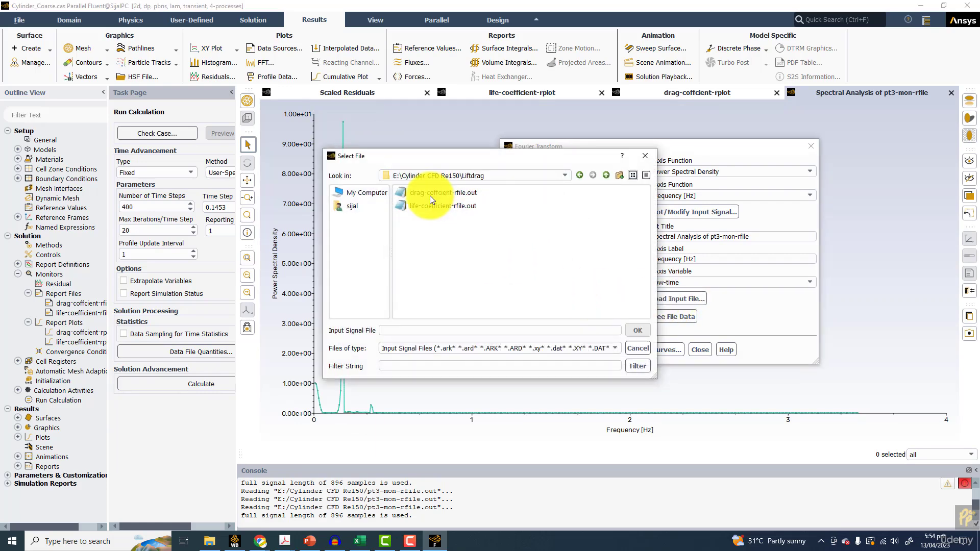
double_click(434, 204)
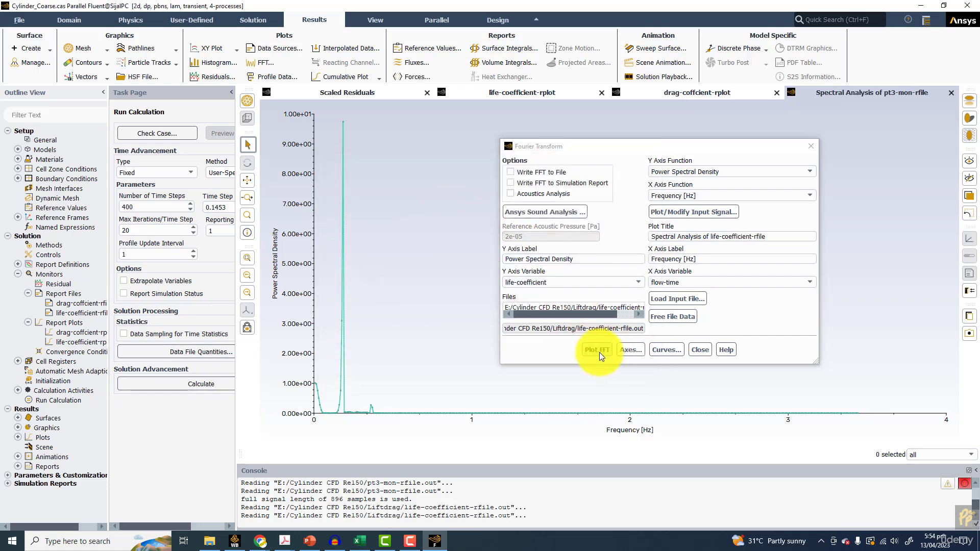
left_click(598, 350)
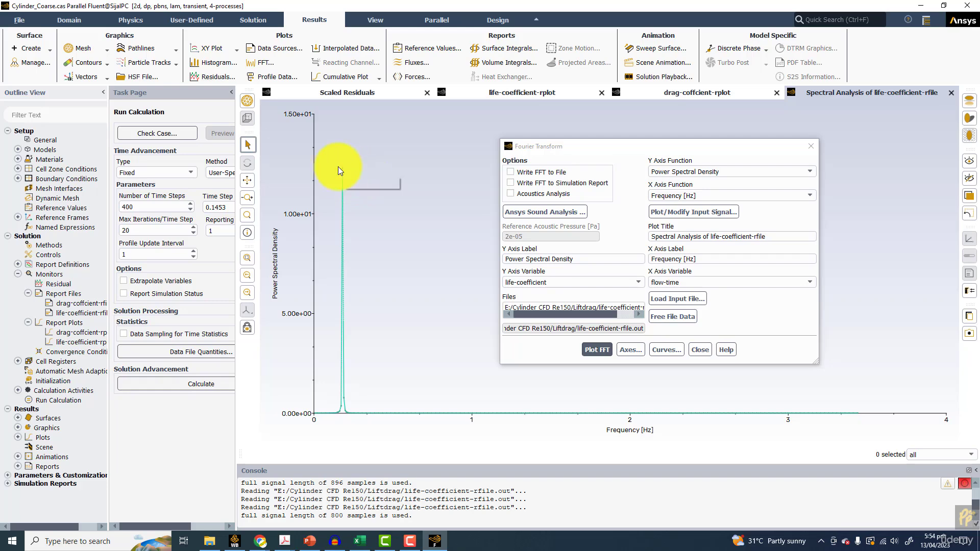
Write the life-coefficient FFT to an .xy file in the Liftdrag folder, with a name beginning FFT_C
left_click(538, 172)
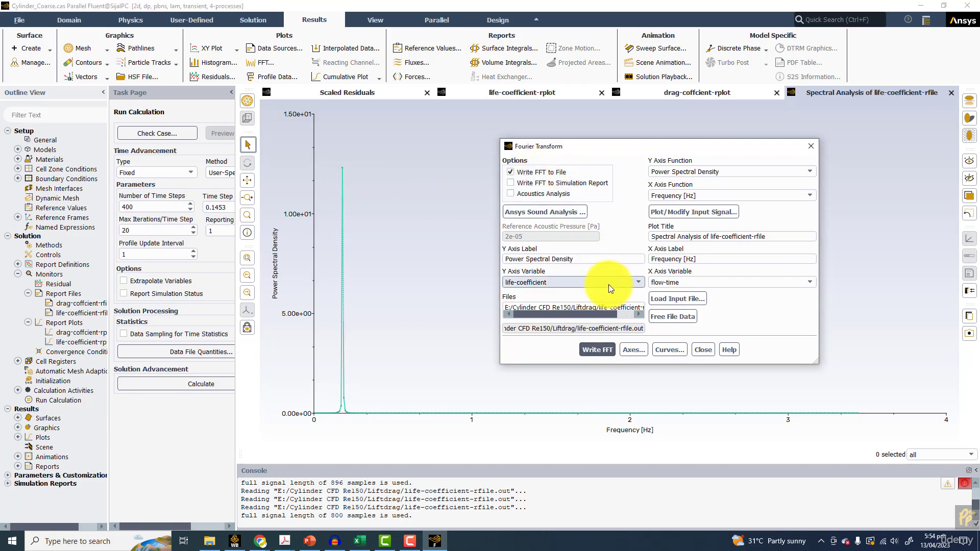
left_click_drag(814, 365, 893, 432)
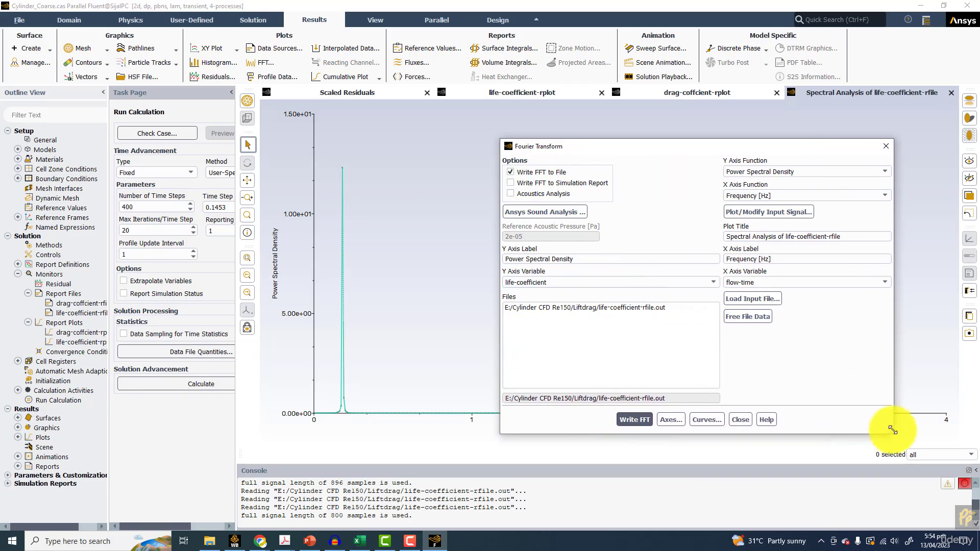
left_click(633, 418)
left_click(386, 330)
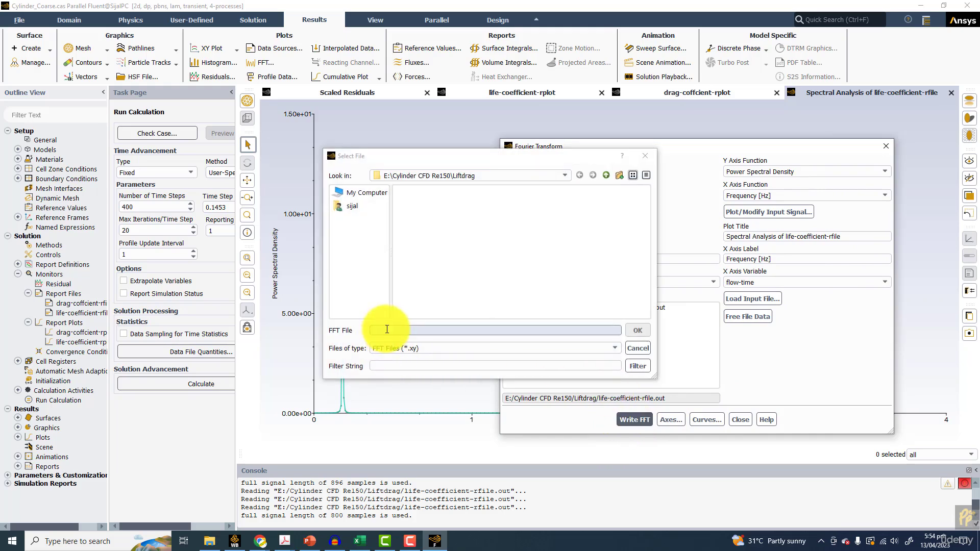
type("FFT_CL")
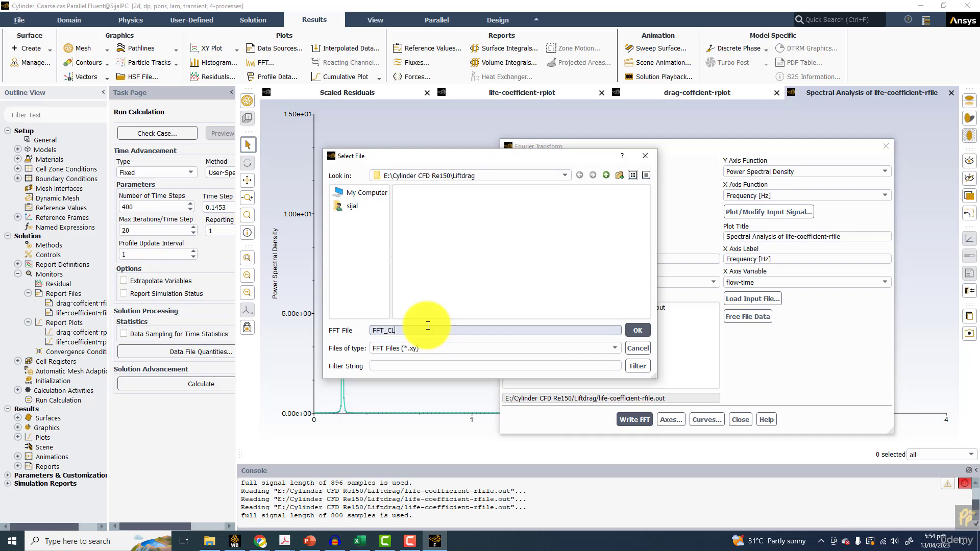
left_click(633, 330)
Switch to Excel and clear the imported data and sample counter from columns B to F
left_click(367, 545)
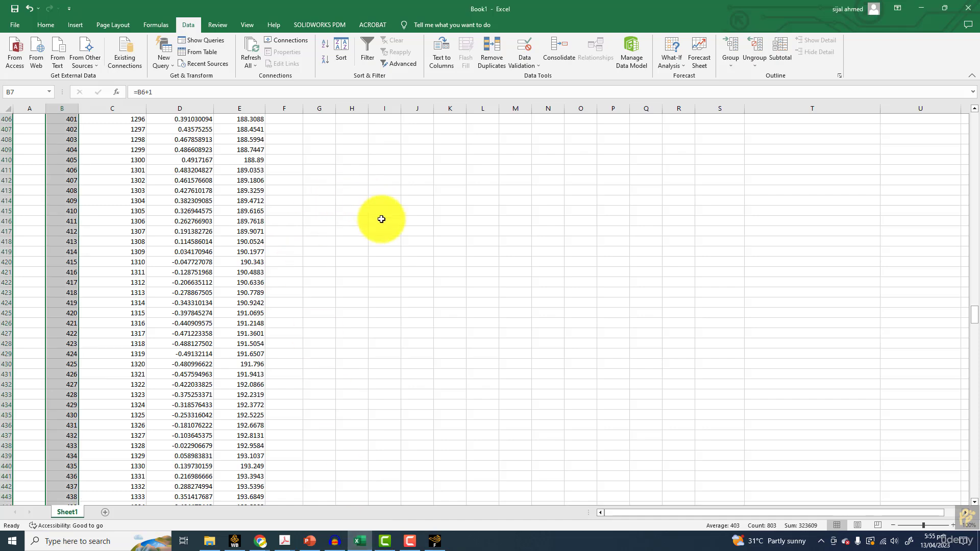
left_click_drag(963, 279, 970, 92)
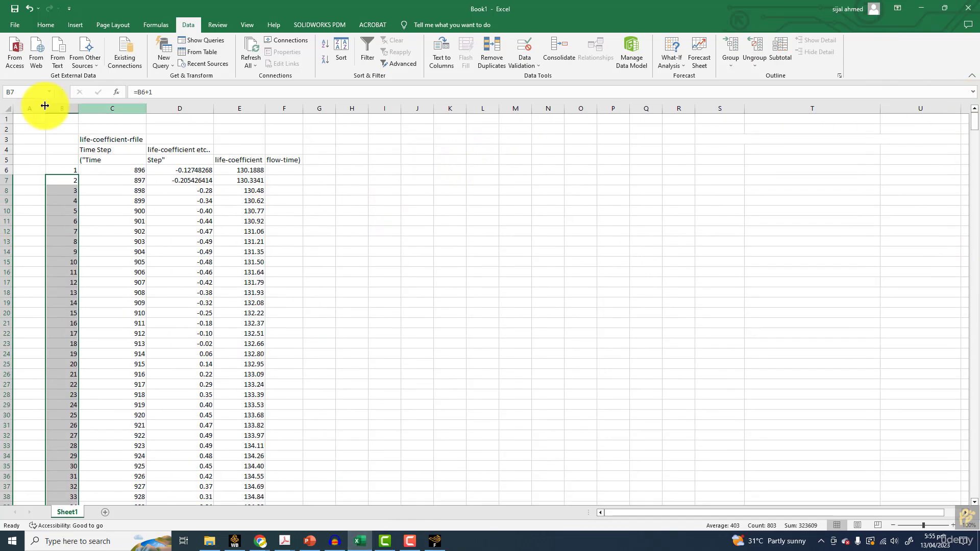
left_click_drag(64, 103, 285, 104)
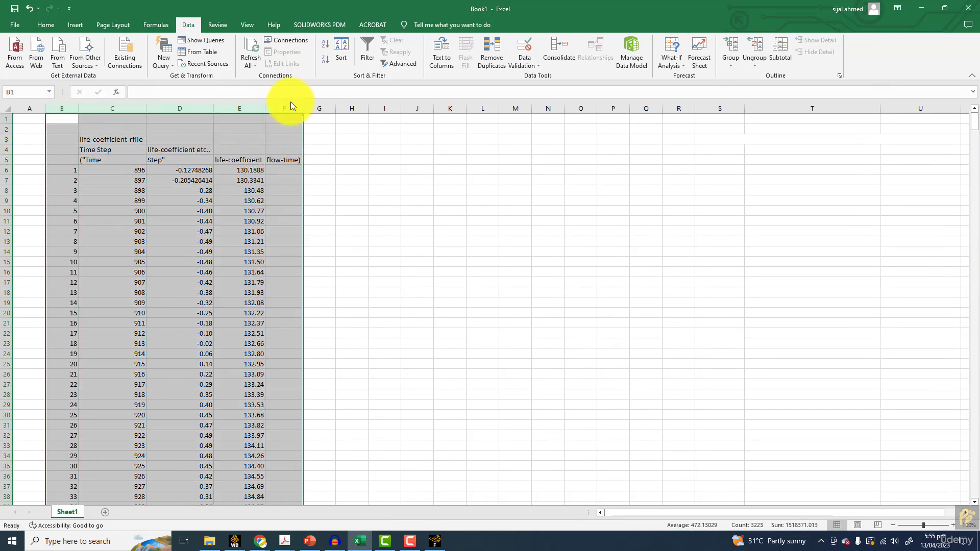
key("Delete")
left_click(474, 302)
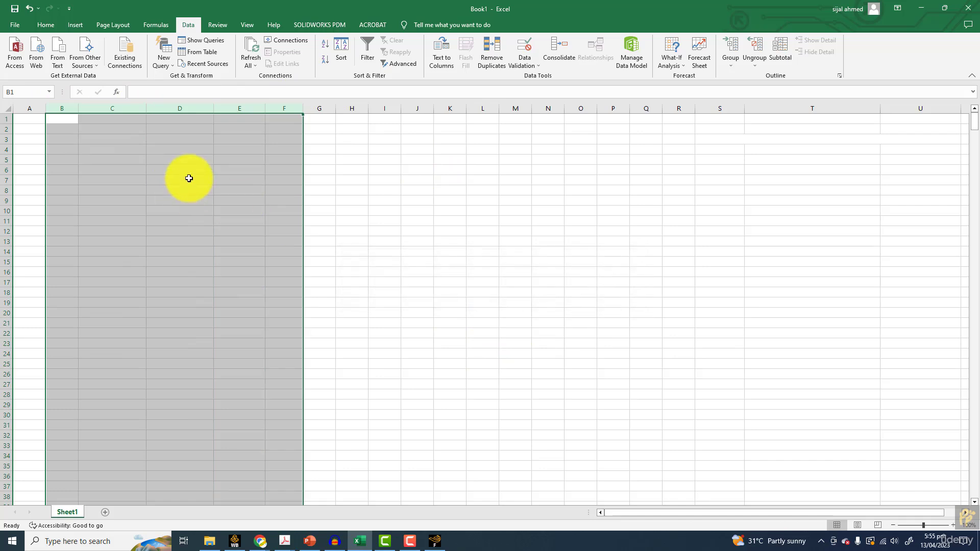
Import the FFT_CL file from the Liftdrag folder as delimited text into the existing worksheet at cell D7
left_click(186, 176)
left_click(57, 51)
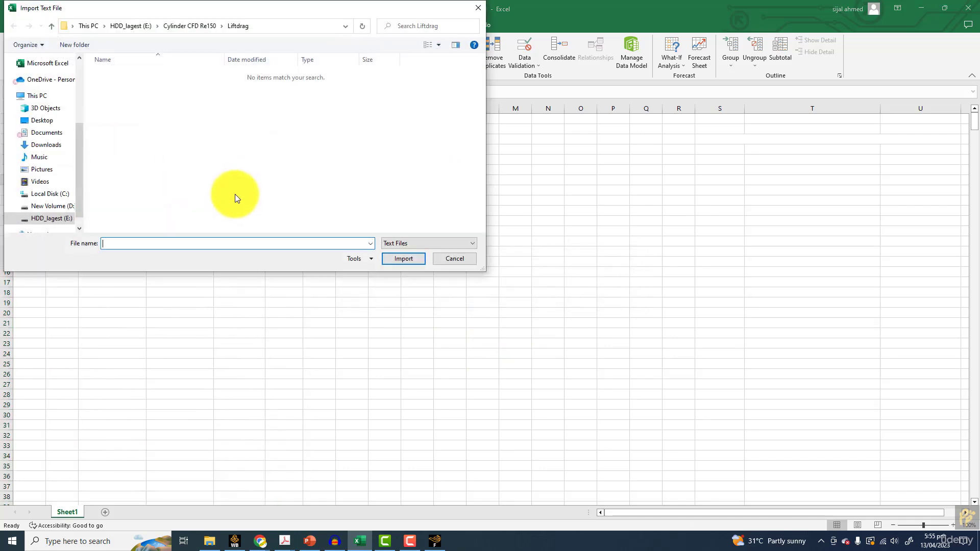
left_click(443, 244)
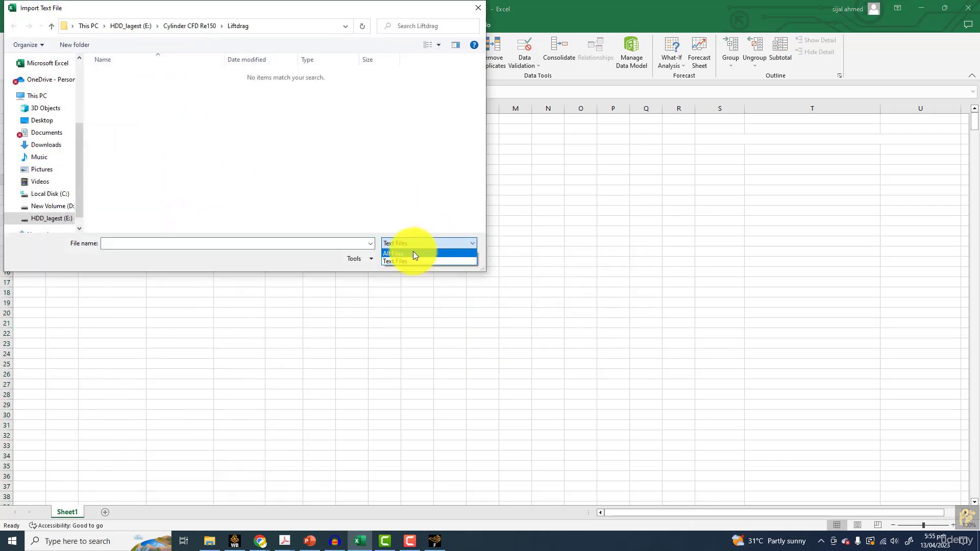
left_click(411, 261)
double_click(116, 87)
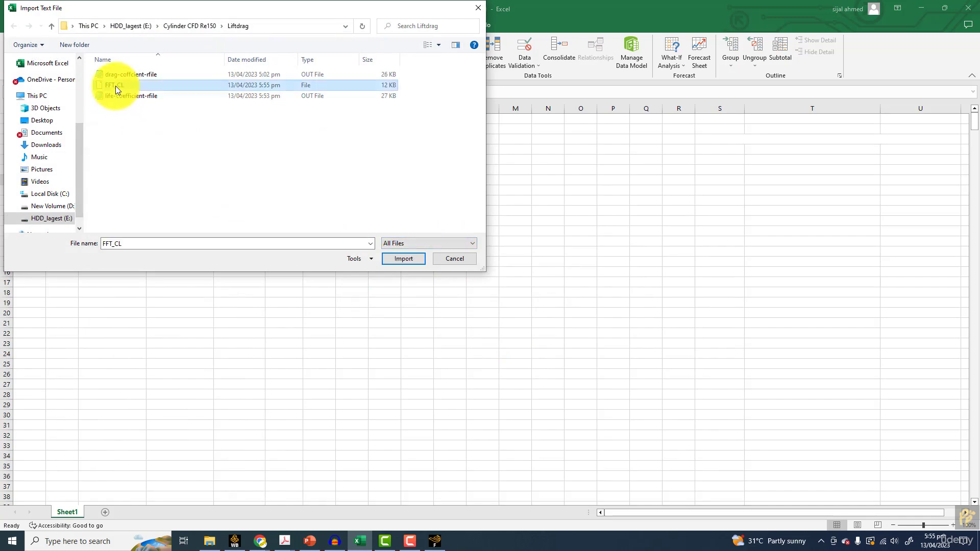
left_click(597, 305)
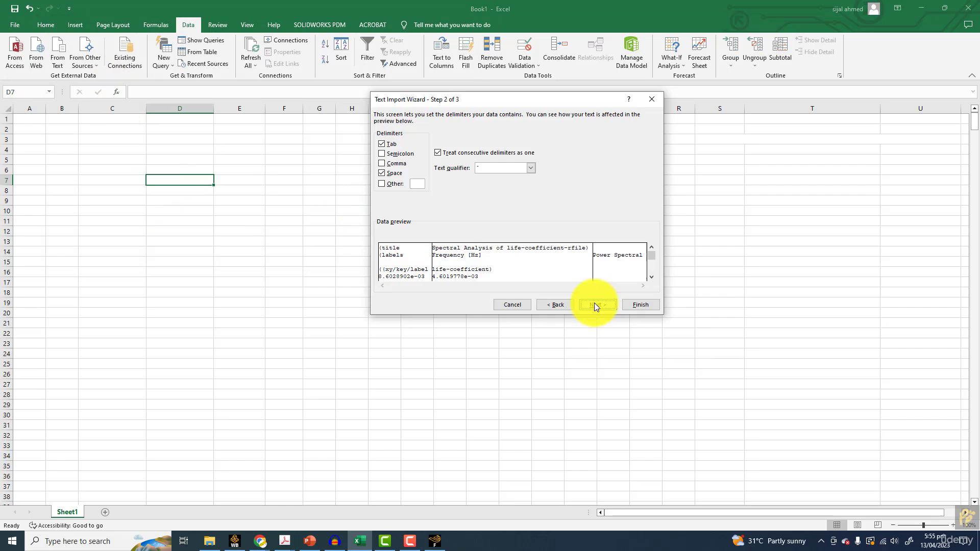
left_click(651, 305)
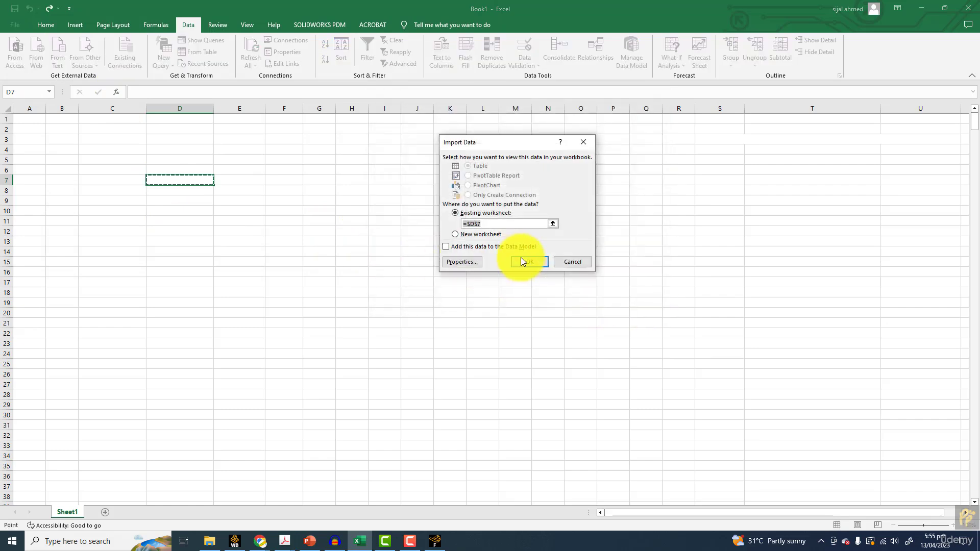
left_click(521, 259)
Format the imported spectrum values in D11:E410 as numbers with 7 decimal places
left_click_drag(188, 223, 285, 474)
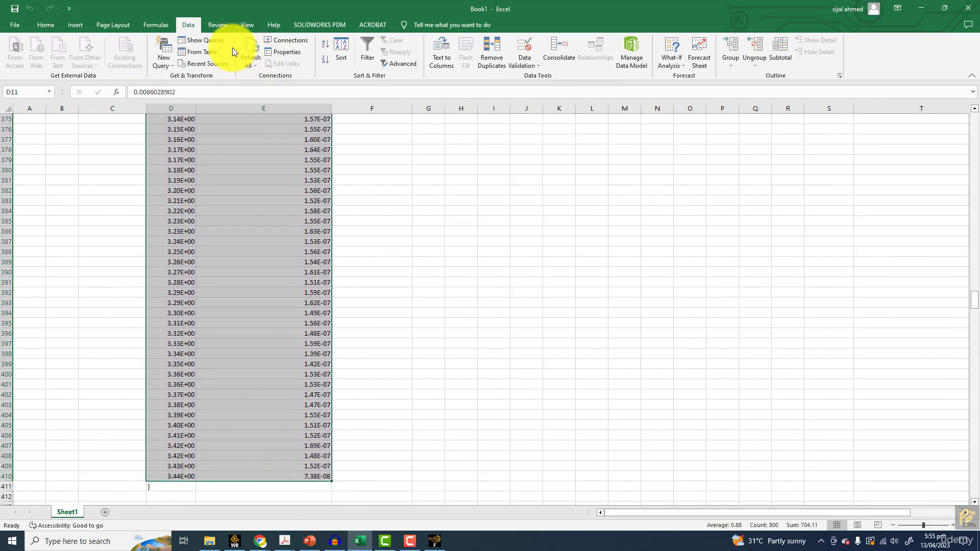
left_click(51, 23)
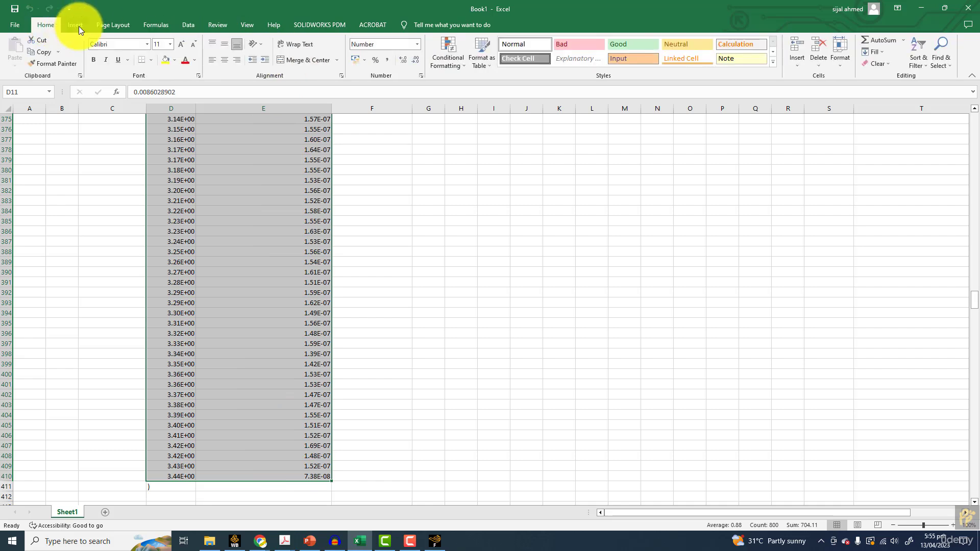
right_click(194, 148)
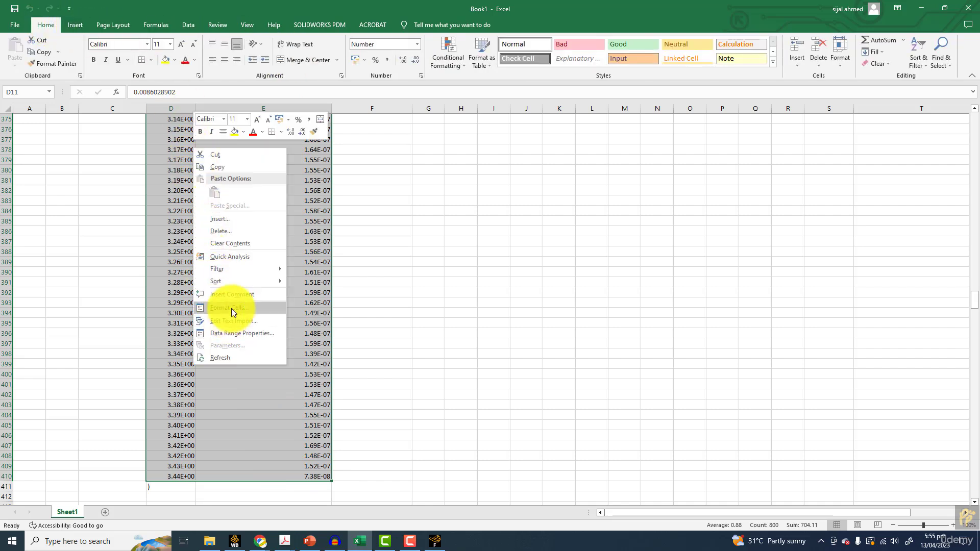
left_click(232, 308)
left_click(127, 231)
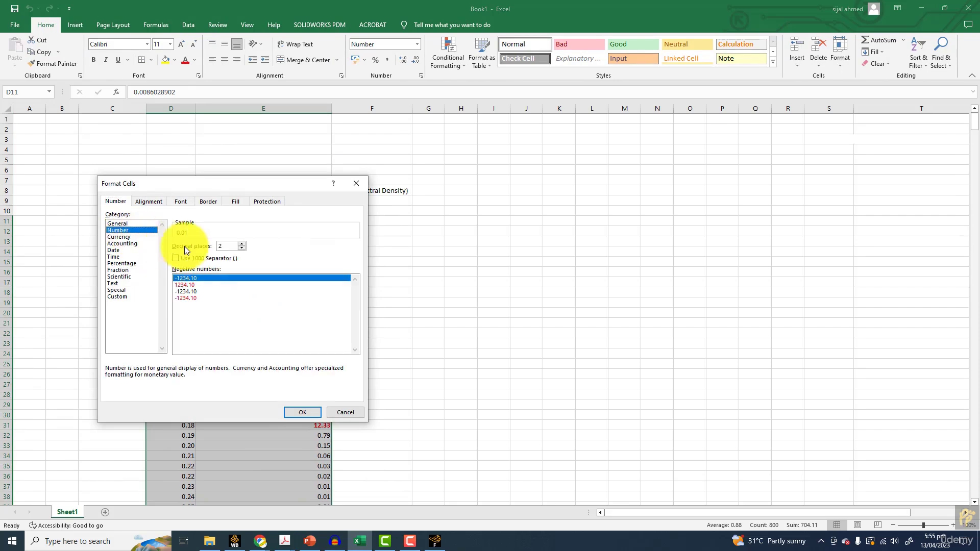
left_click(243, 244)
left_click(243, 244)
left_click(243, 244)
left_click(243, 244)
left_click(243, 244)
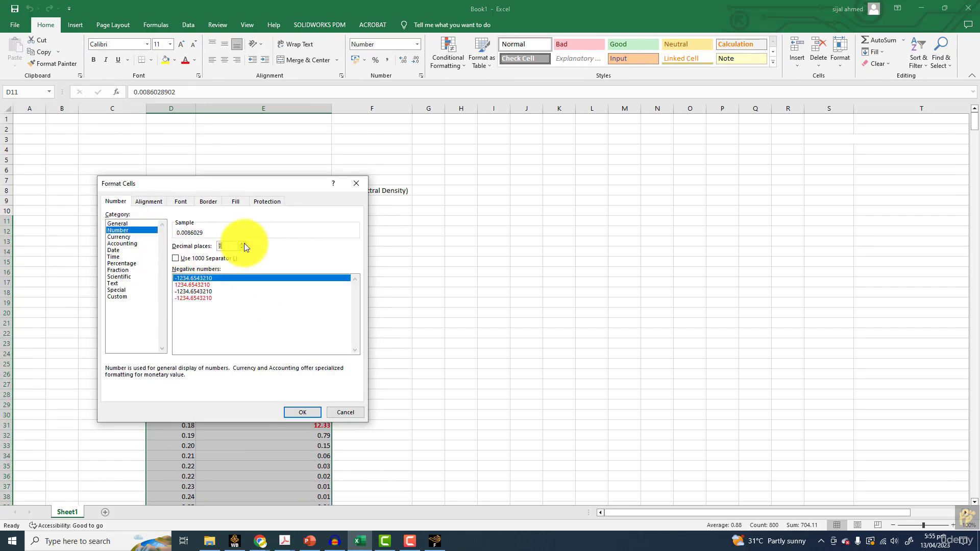
left_click(305, 406)
left_click(230, 282)
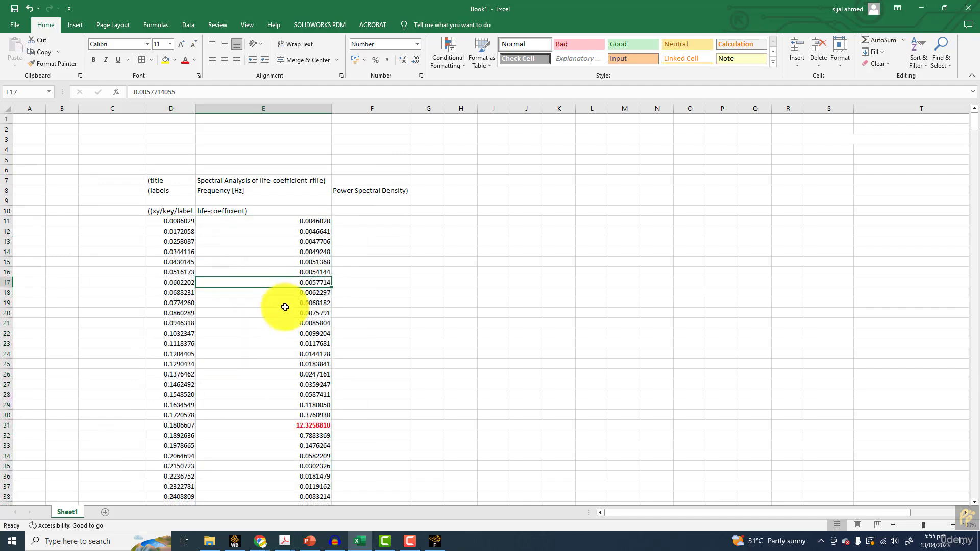
Start a conditional formatting rule on E11:E410 that targets only the top 1 ranked value
left_click_drag(302, 225, 295, 482)
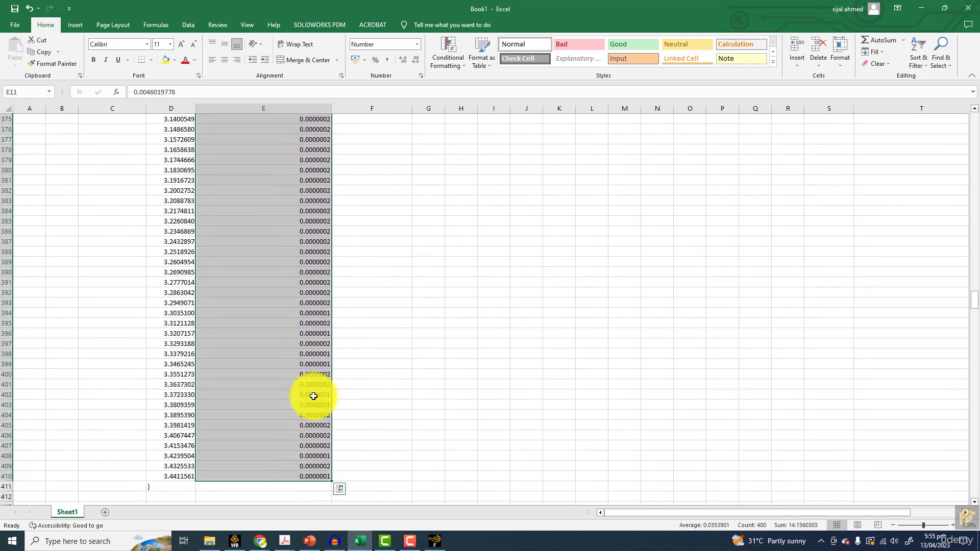
scroll(286, 301, "up", 20)
scroll(283, 305, "up", 20)
scroll(280, 301, "up", 20)
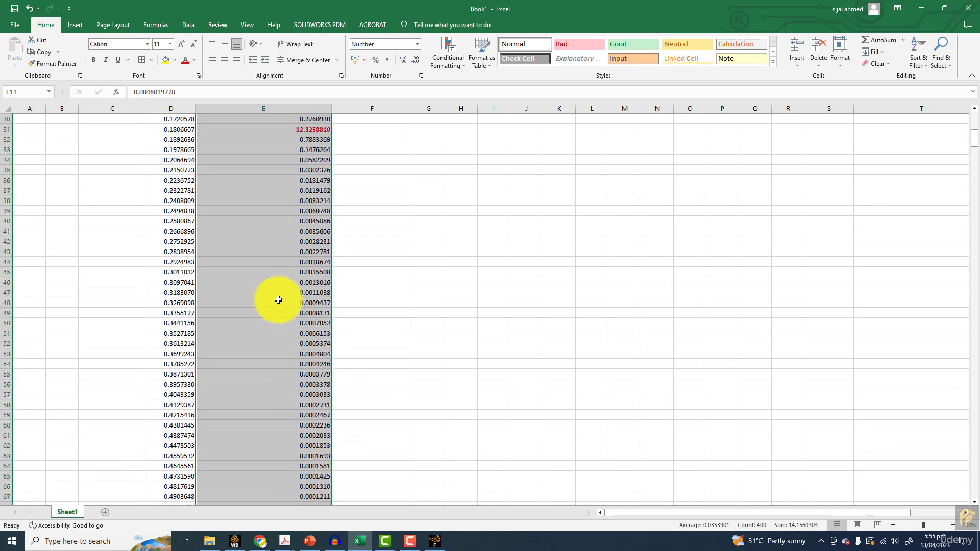
scroll(278, 300, "up", 10)
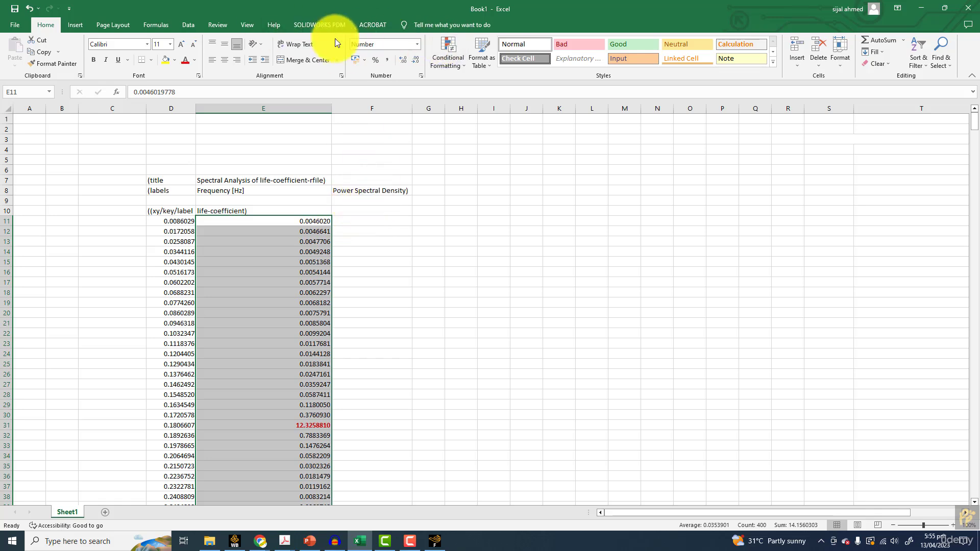
left_click(458, 54)
mouse_move(481, 84)
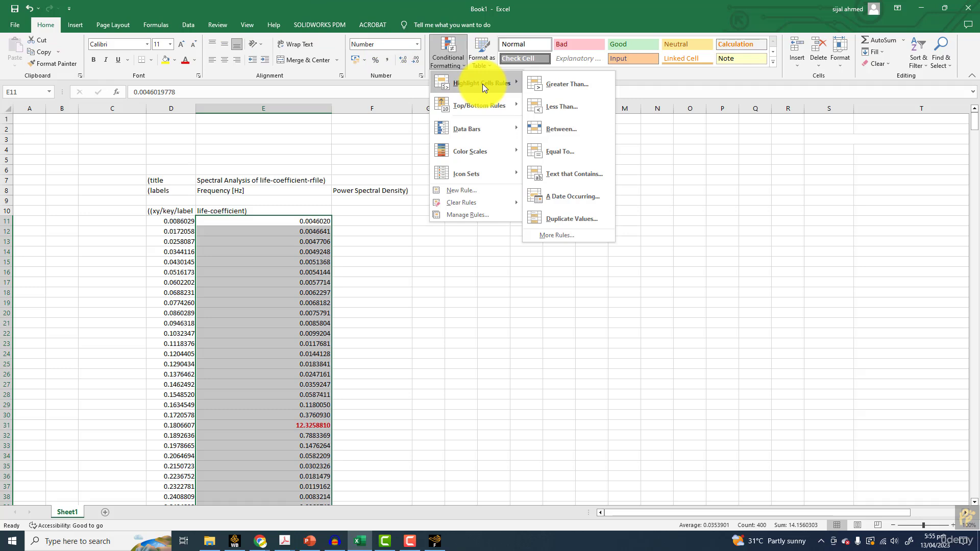
mouse_move(485, 110)
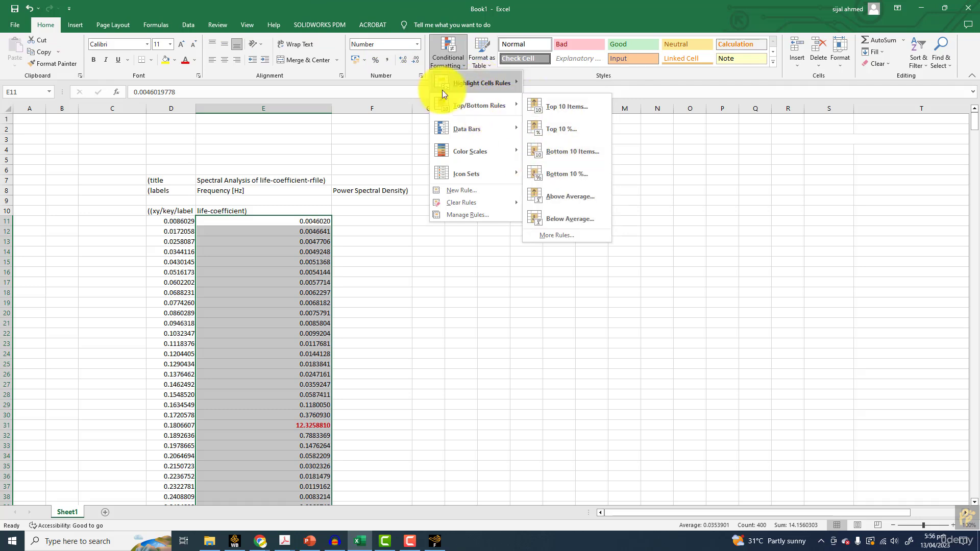
left_click(550, 235)
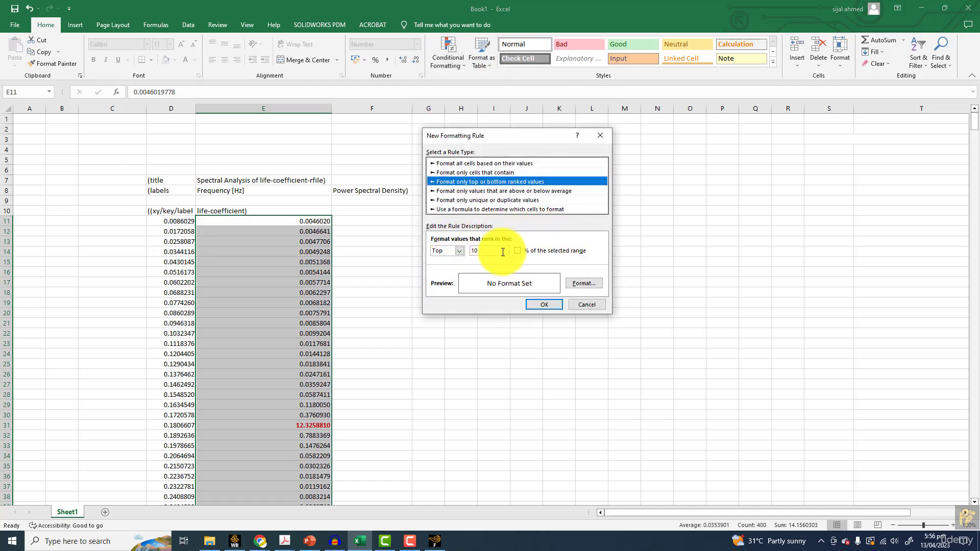
left_click_drag(502, 251, 450, 250)
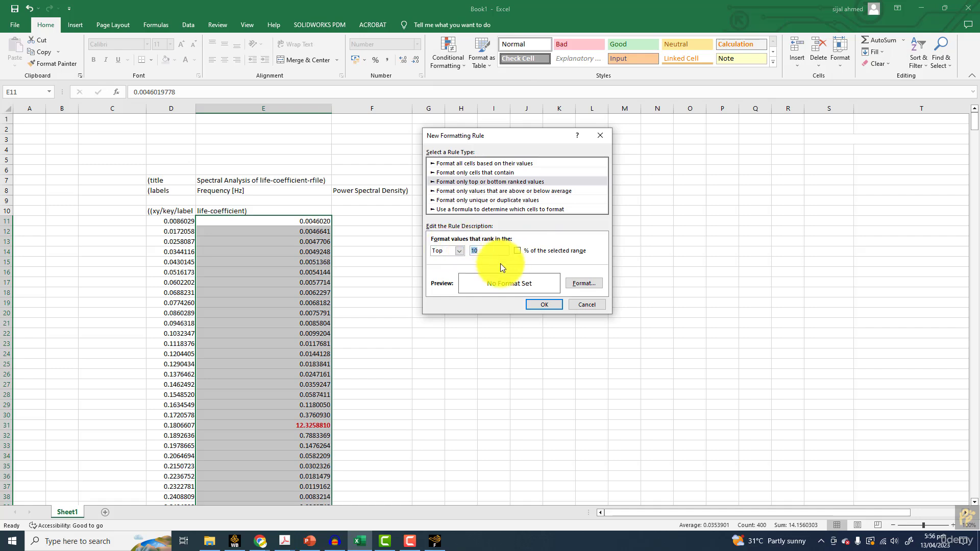
Give the top-value rule a bold red font and apply it to the power spectral density column
left_click(585, 283)
left_click(545, 143)
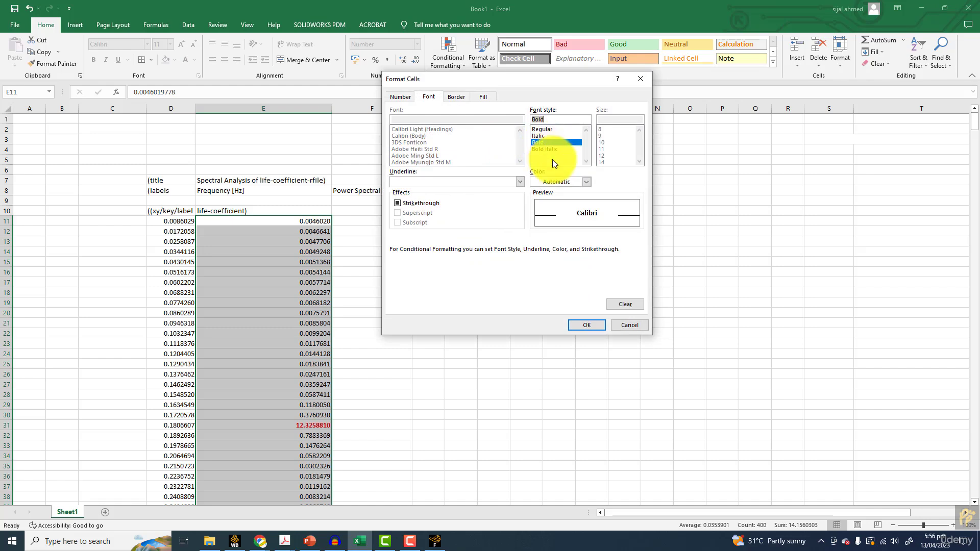
left_click(566, 183)
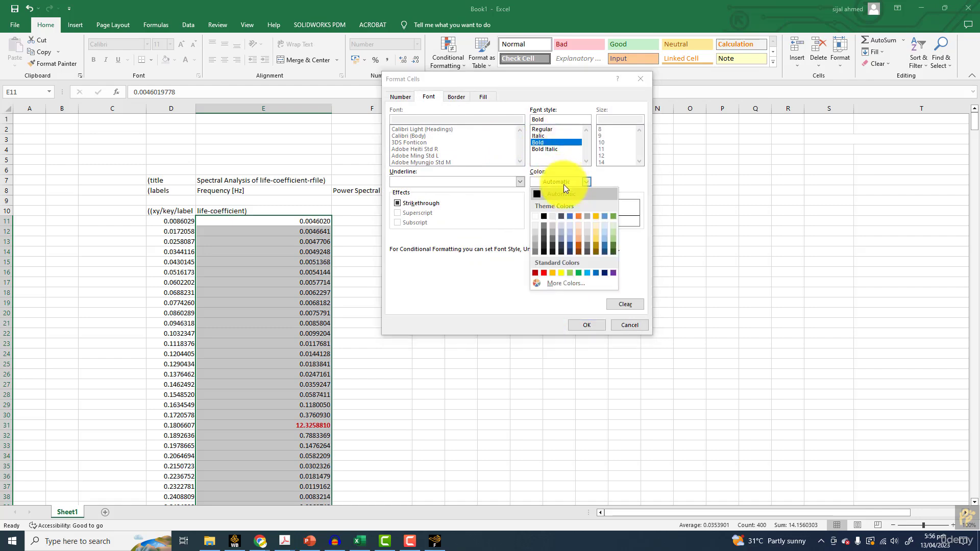
left_click(545, 274)
left_click(587, 325)
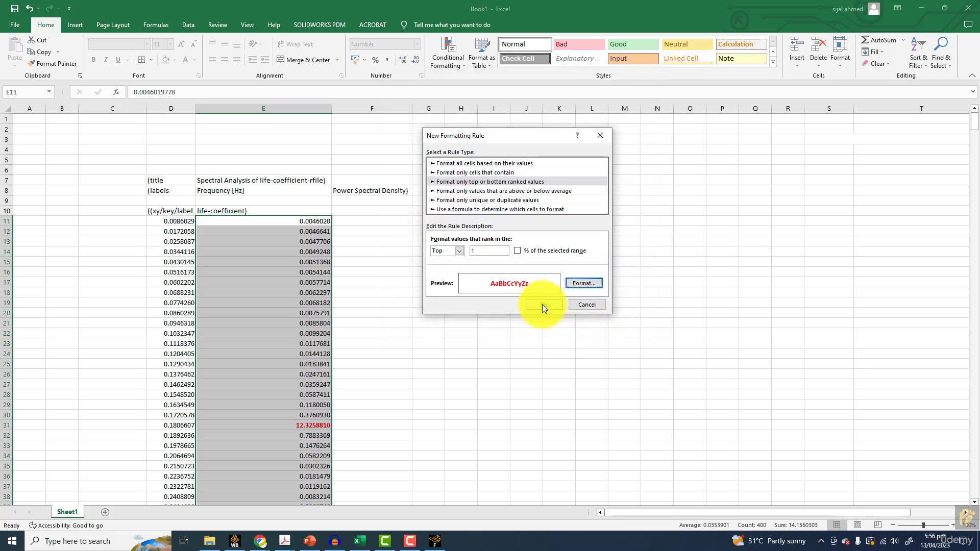
left_click(546, 304)
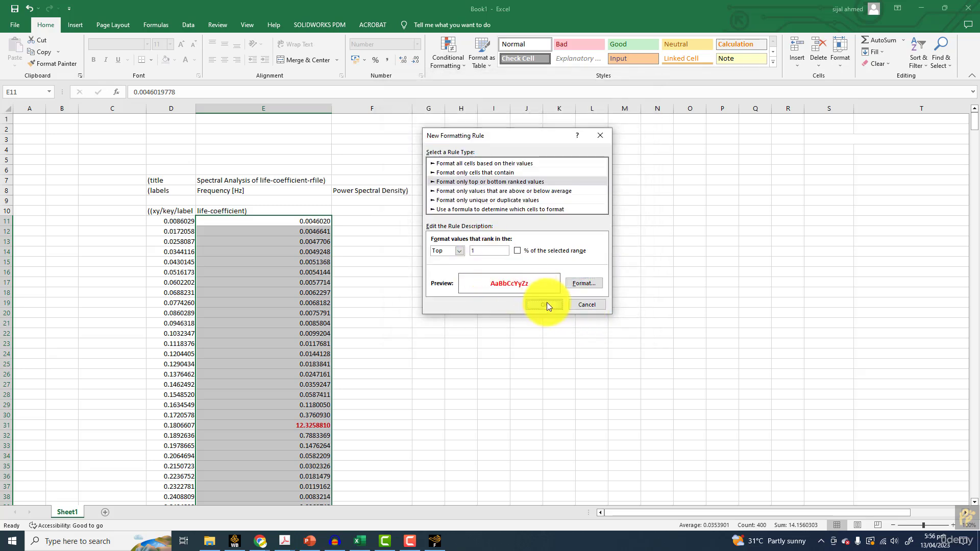
Select the peak's frequency and density in row 31, then compare them with Fluent's spectrum plot after closing the Fourier Transform dialog
left_click(300, 426)
left_click(164, 423, "shift")
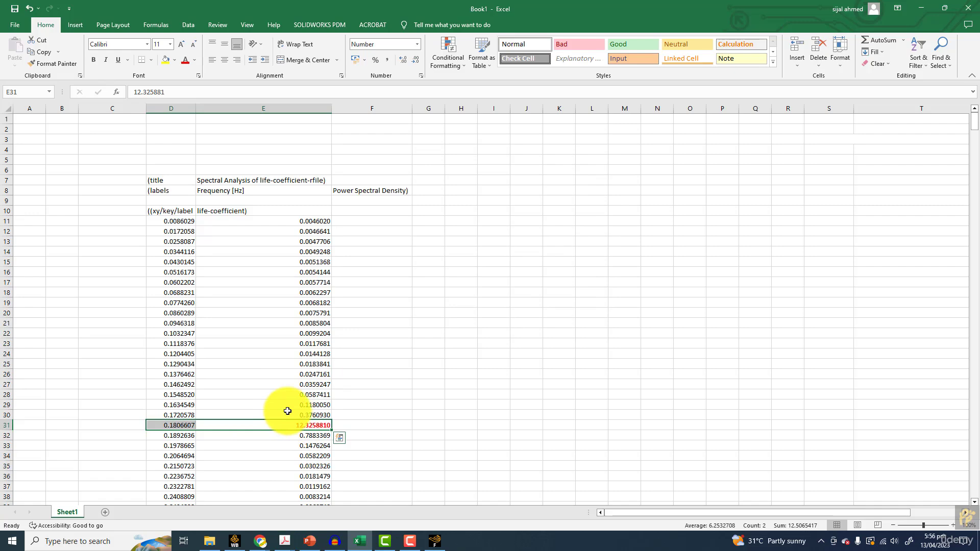
left_click(435, 541)
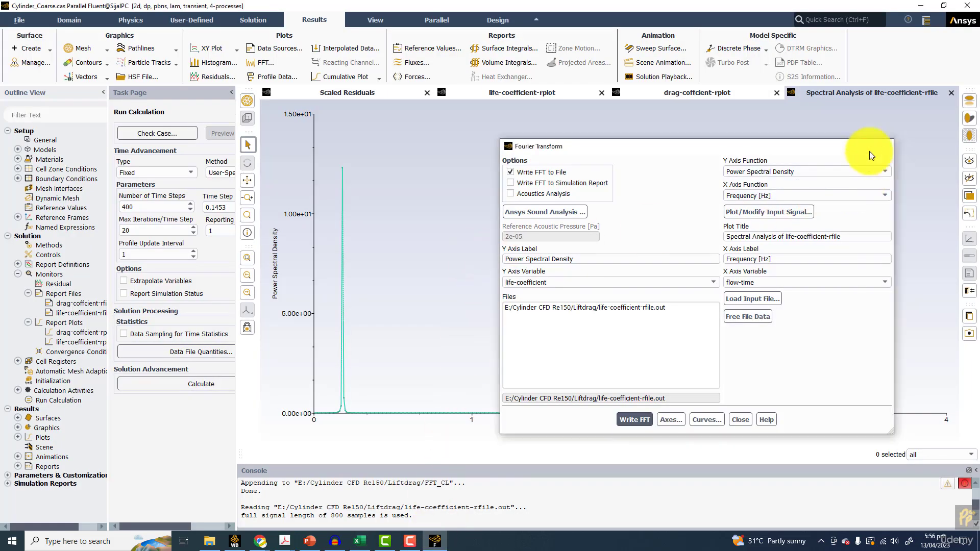
left_click(887, 146)
mouse_move(341, 168)
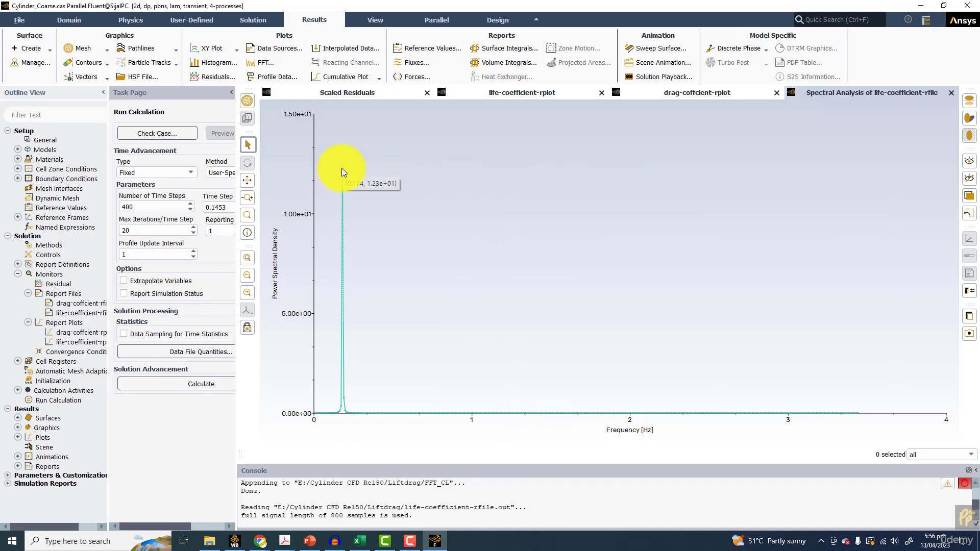
Return to Excel and enter the label Frequency in J9 with the value 0.174 in K9
left_click(360, 541)
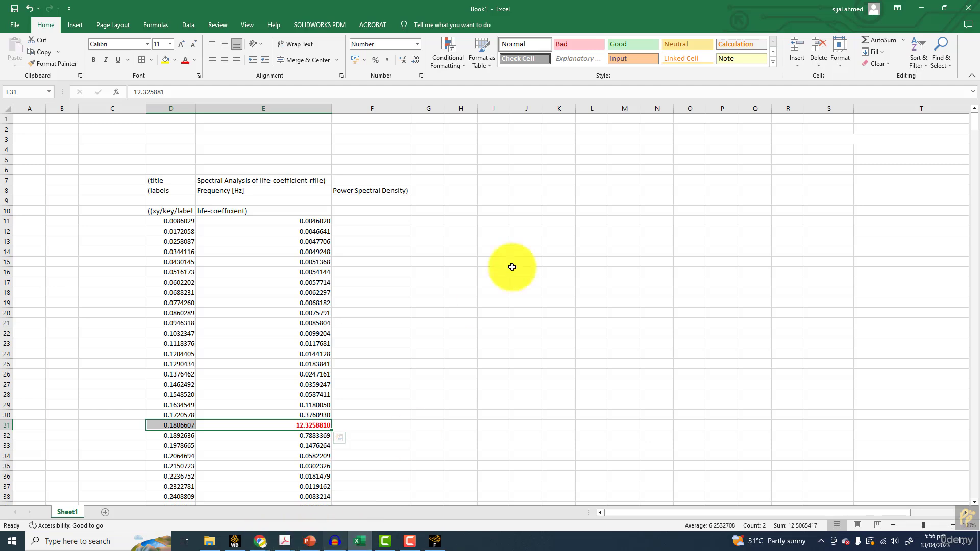
left_click(528, 203)
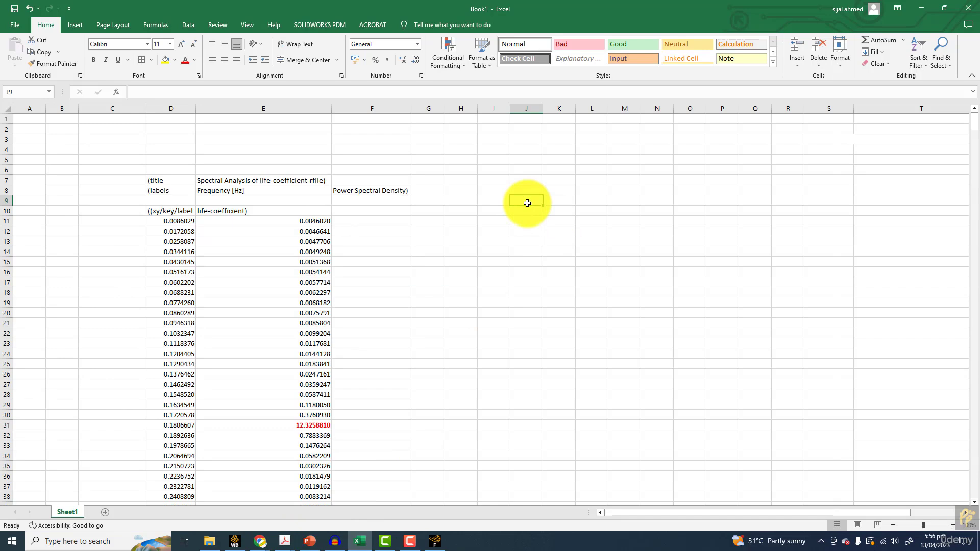
type("Frequency")
key("Tab")
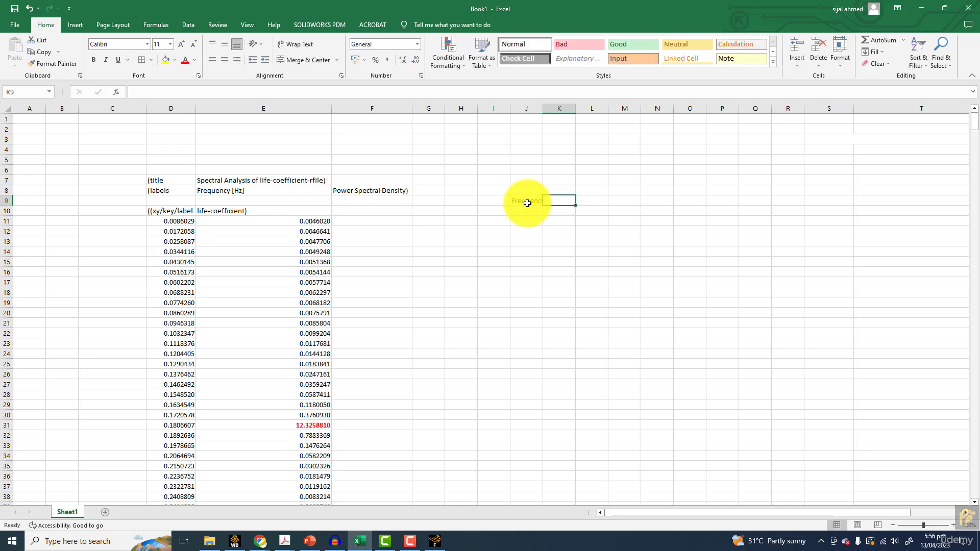
type("0.174")
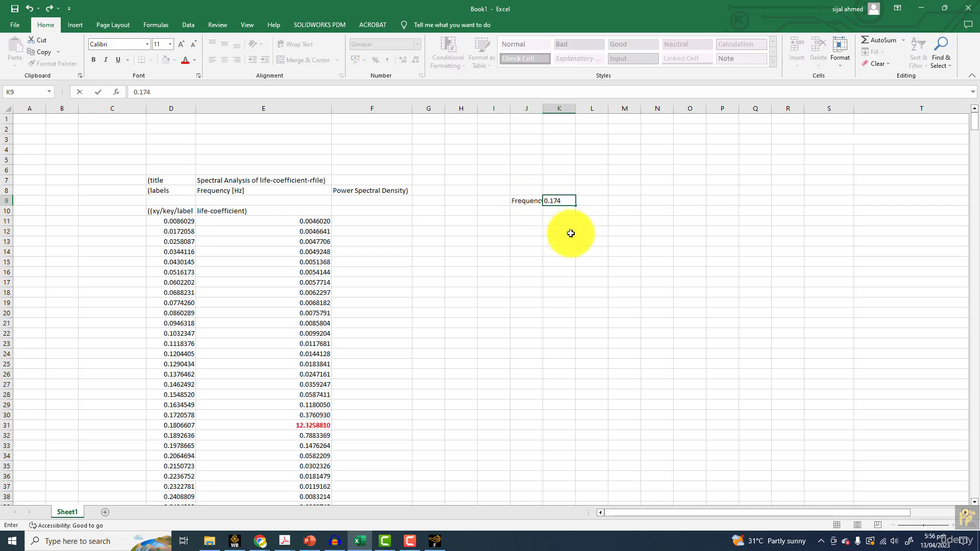
left_click(591, 251)
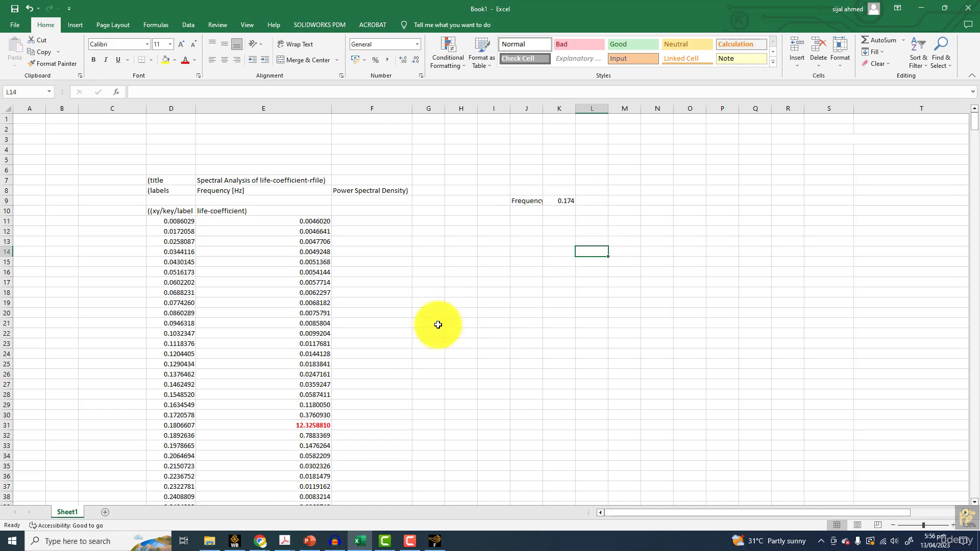
Switch to the sample PowerPoint deck and examine the reference Strouhal number on the Problem Description slide and the Results and Discussion tables
left_click(316, 543)
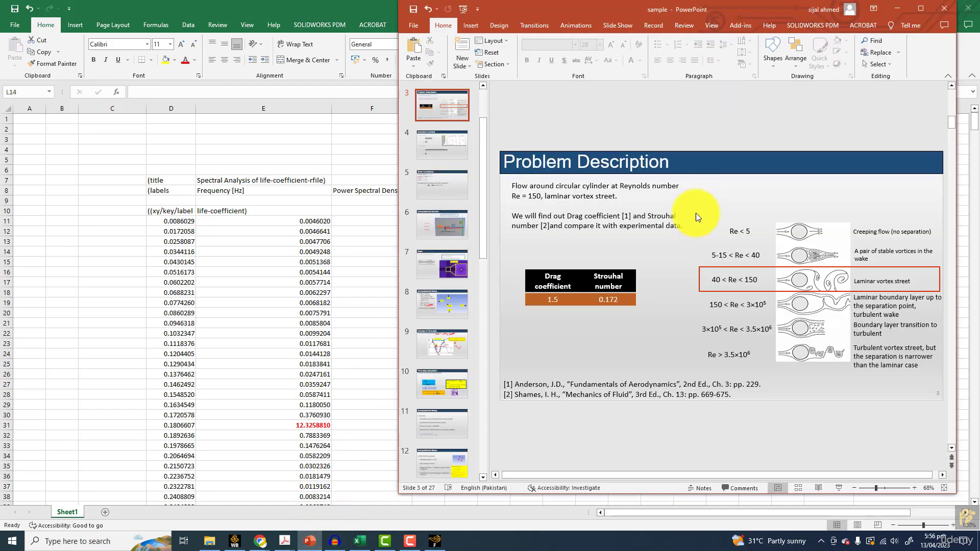
left_click_drag(736, 7, 306, 47)
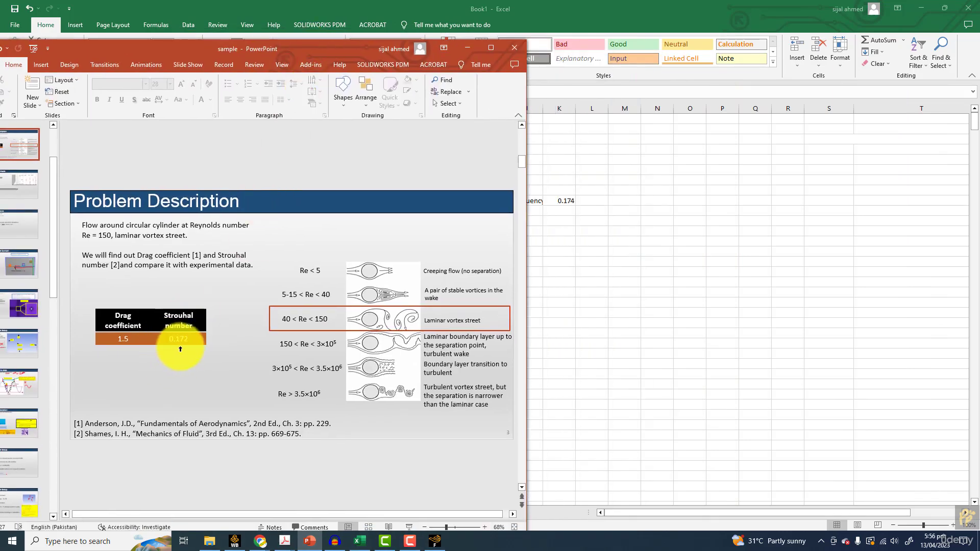
scroll(199, 345, "down", 4)
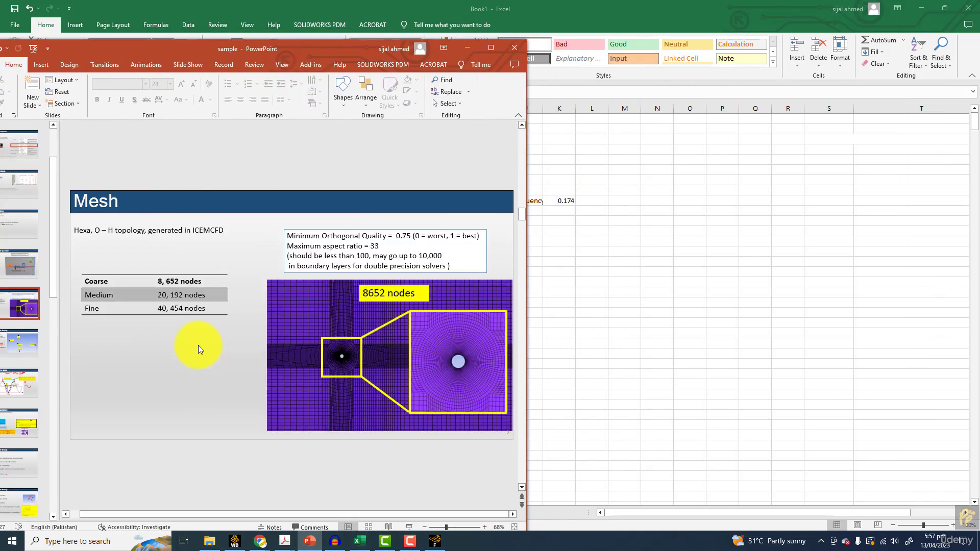
scroll(198, 347, "down", 1)
scroll(194, 345, "down", 3)
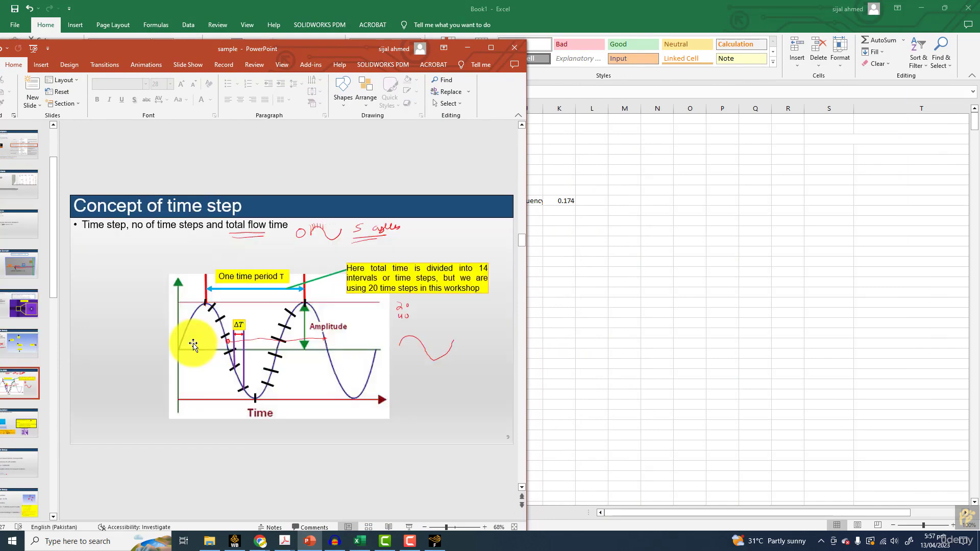
scroll(192, 343, "up", 1)
scroll(192, 343, "down", 4)
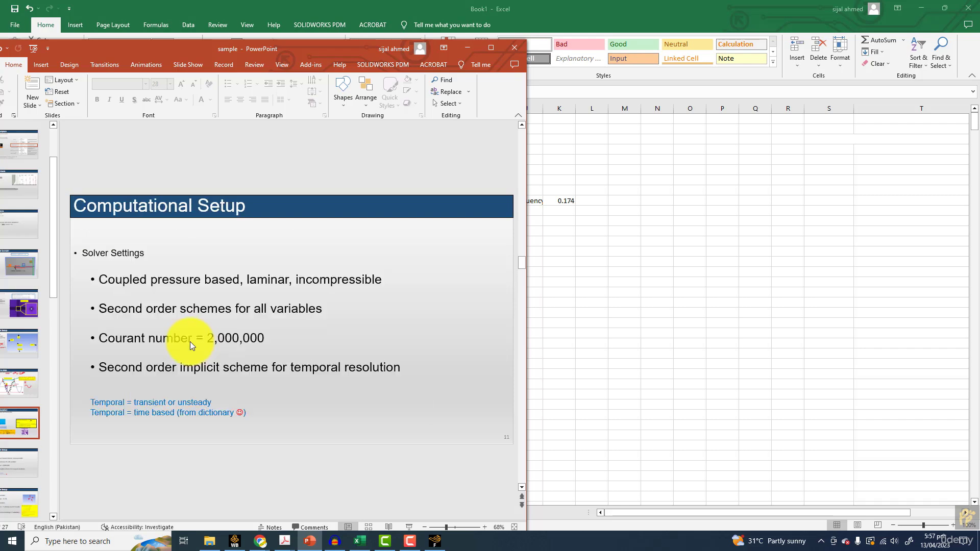
scroll(189, 343, "down", 4)
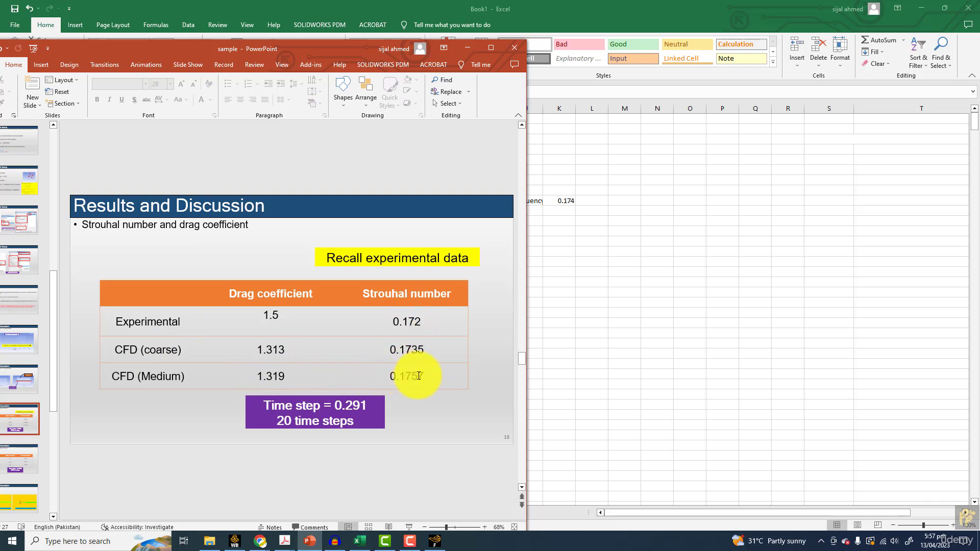
scroll(419, 376, "down", 1)
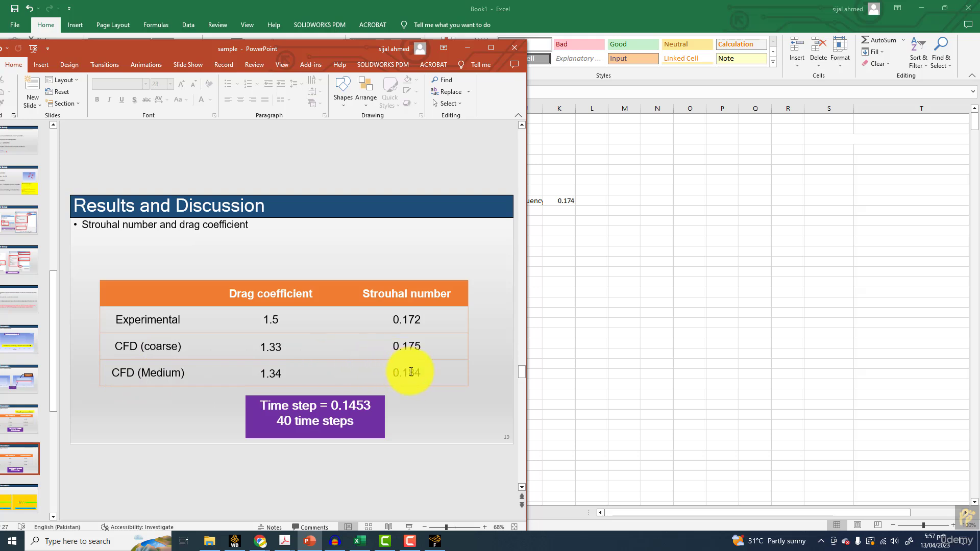
Return to Excel and move the 0.174 value from K9 to J10, directly beneath the Frequency label
left_click(574, 201)
left_click(587, 200)
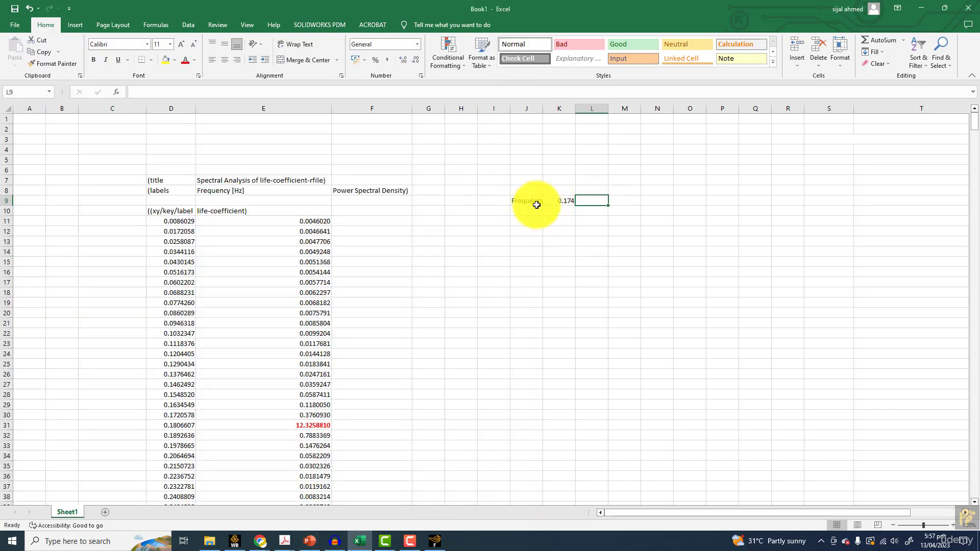
left_click(527, 200)
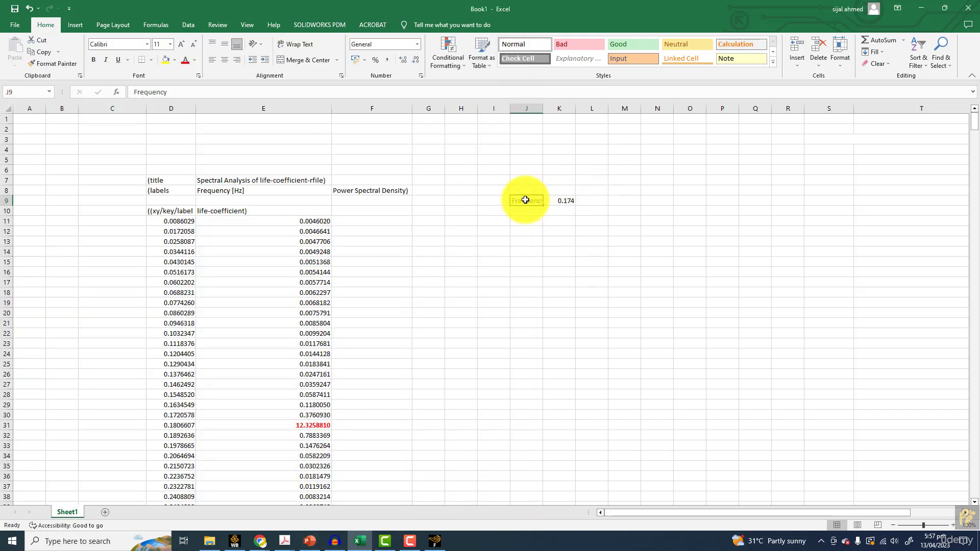
left_click(565, 200)
right_click(564, 201)
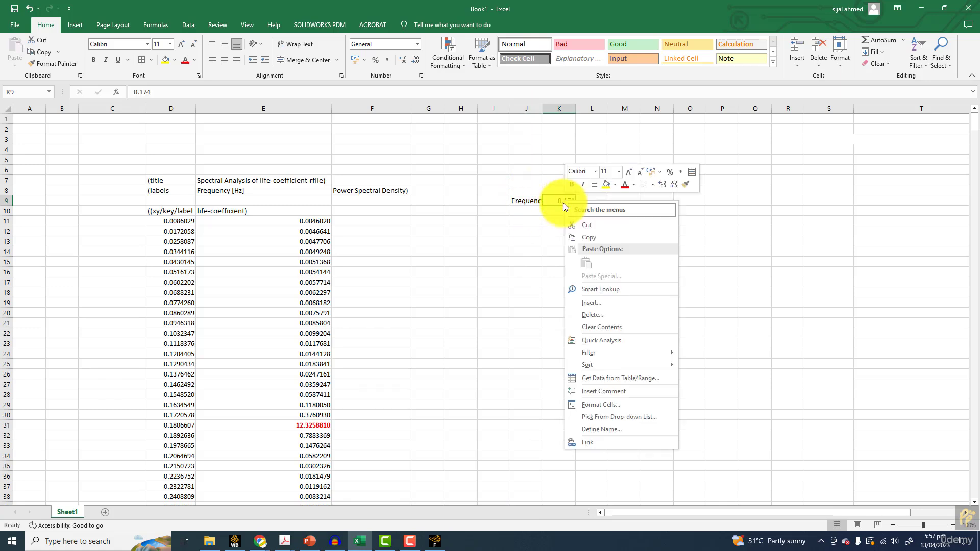
left_click(583, 224)
right_click(530, 212)
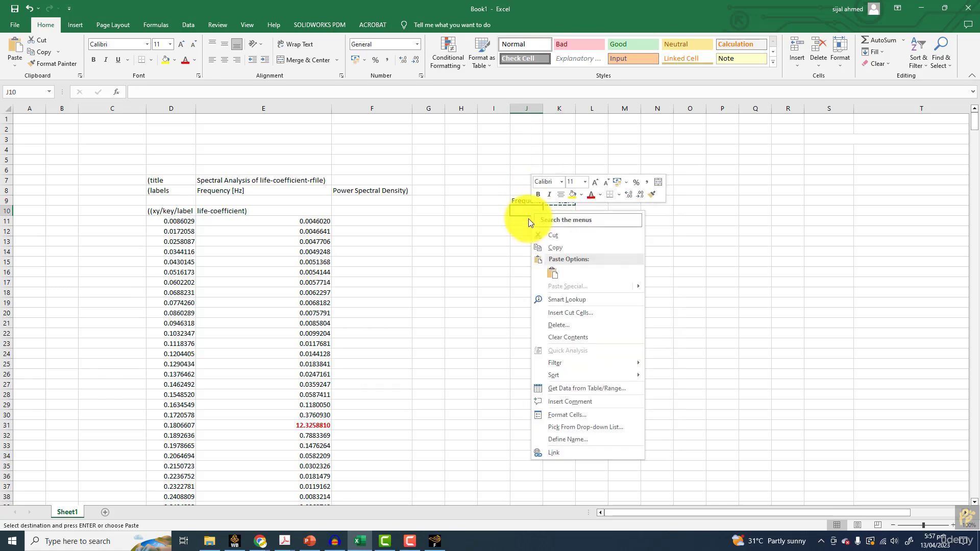
left_click(553, 273)
Label I10 as CFD and I11 as Experimental, and enter the experimental frequency 0.172 in J11
left_click(494, 211)
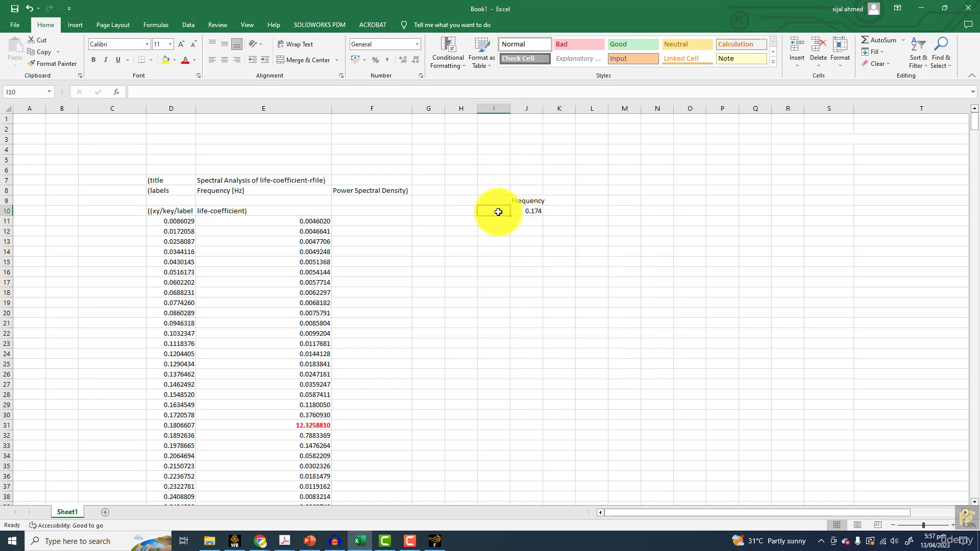
type("CFD")
key("Return")
type("Experimental")
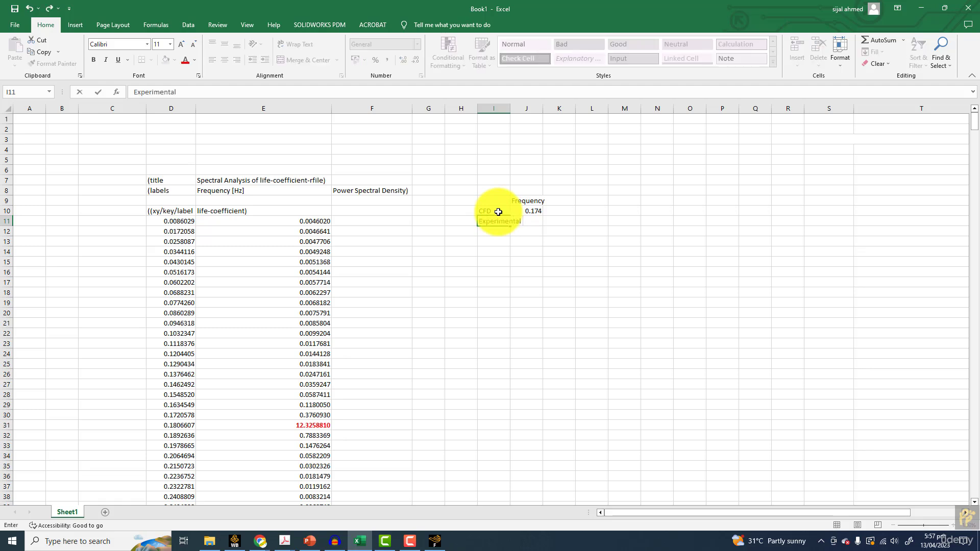
key("Tab")
type("0.")
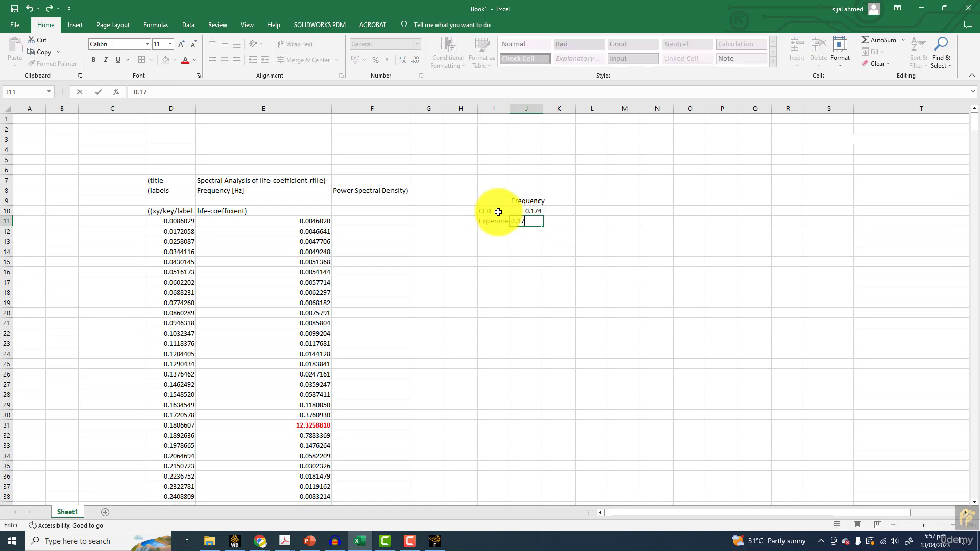
Calculate the percentage difference between the CFD and experimental frequencies in K11 with =((J10-J11)/J11)*100
left_click(569, 220)
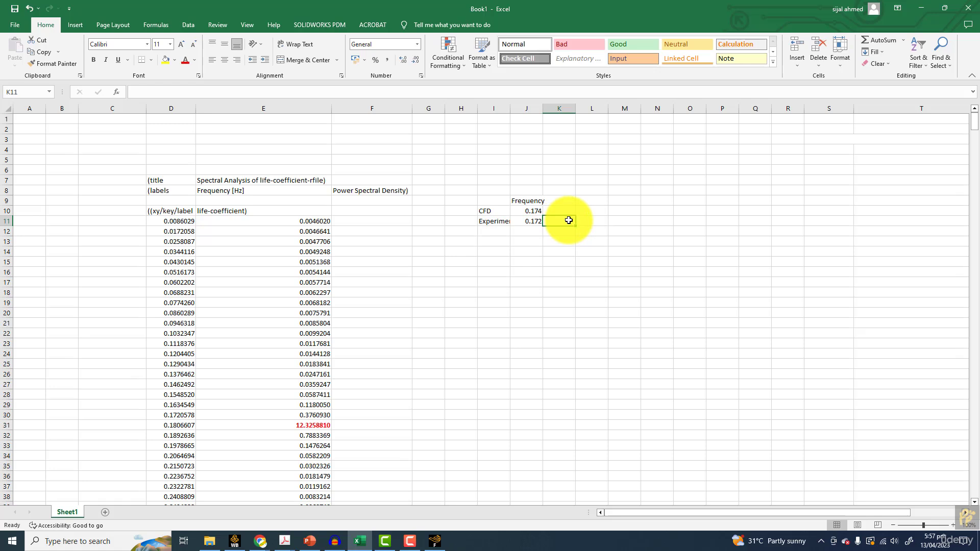
type("=")
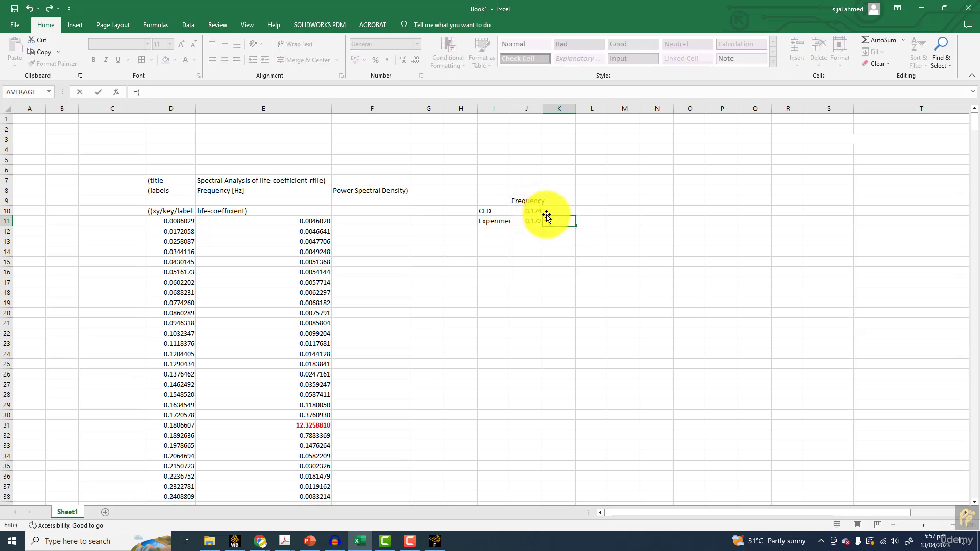
type("((")
left_click(529, 219)
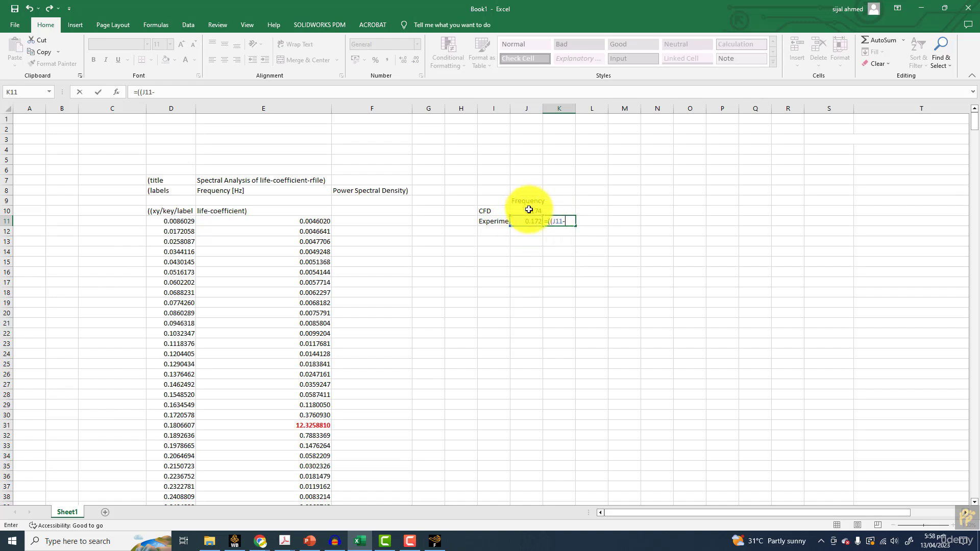
key("BackSpace")
key("BackSpace")
key("BackSpace")
key("BackSpace")
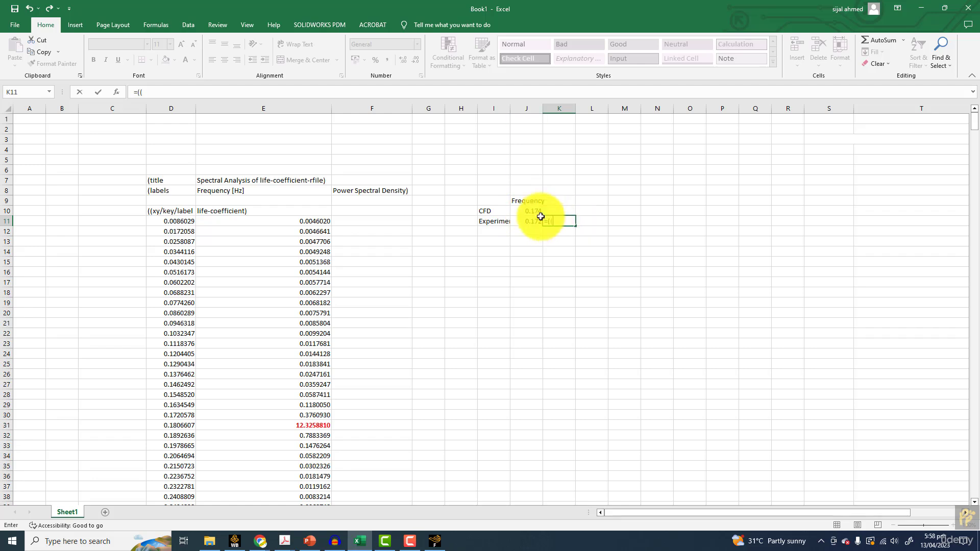
left_click(537, 211)
type("-")
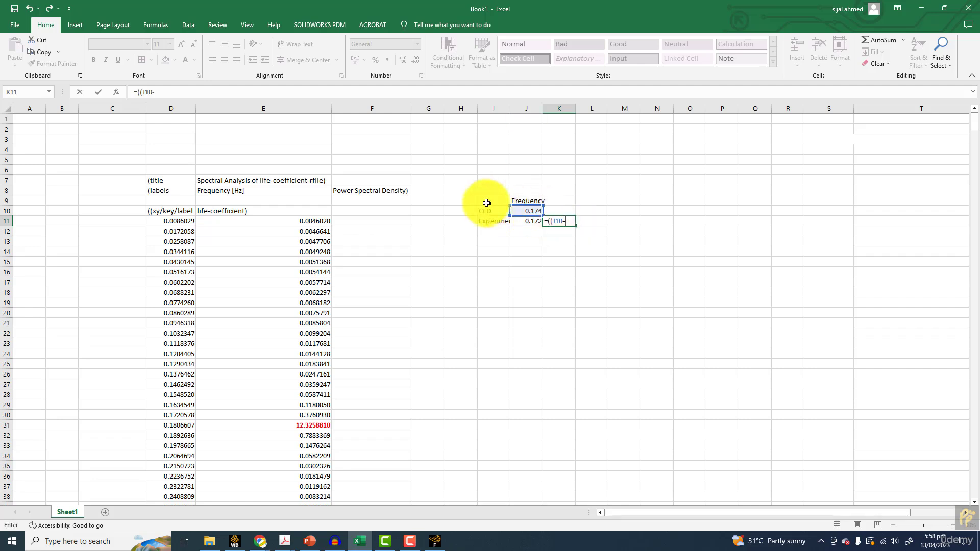
left_click(528, 222)
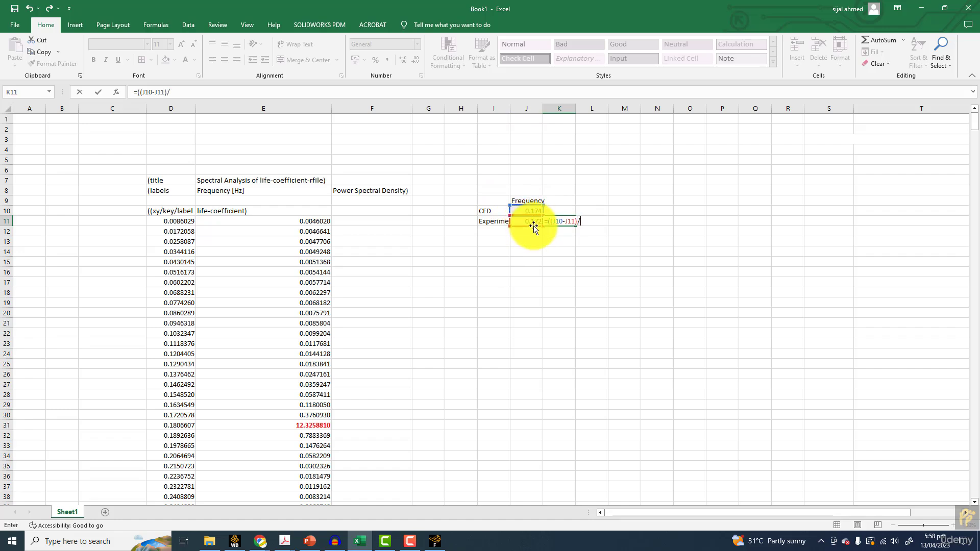
left_click(532, 224)
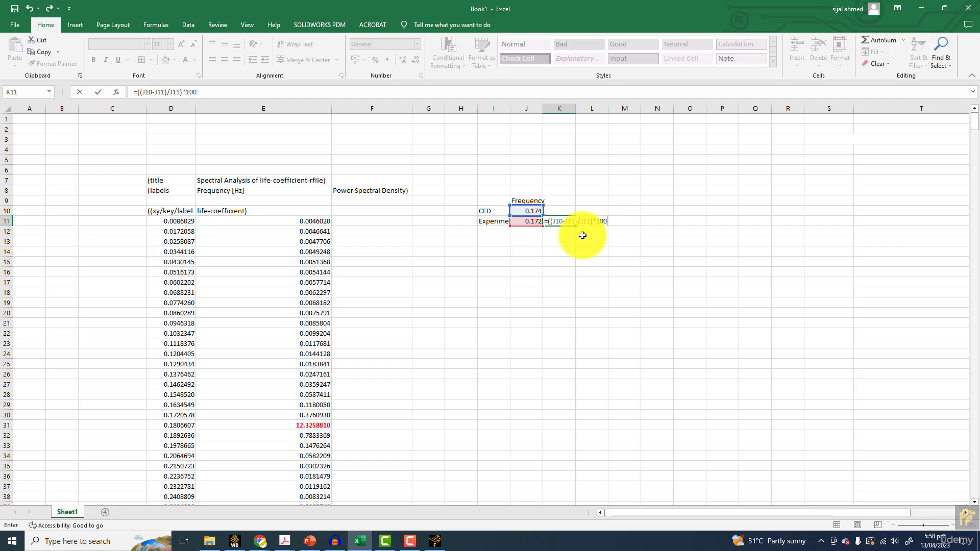
key("Return")
Review the percentage difference formula in K11 and the cells it references
left_click(560, 222)
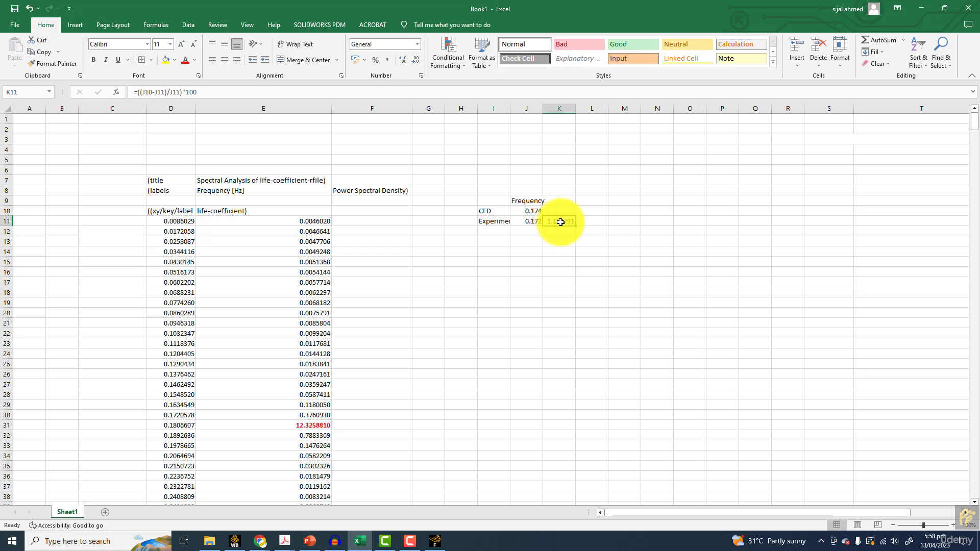
double_click(563, 222)
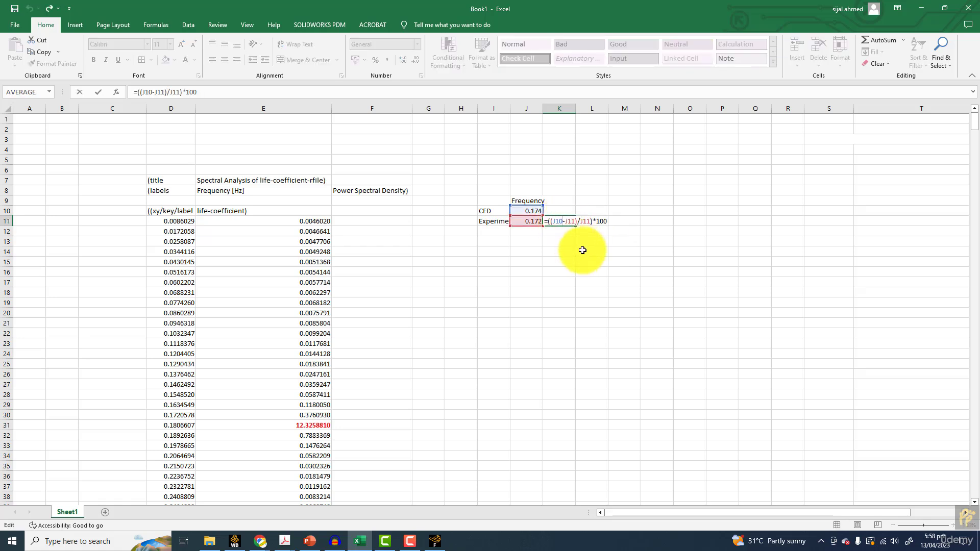
key("Return")
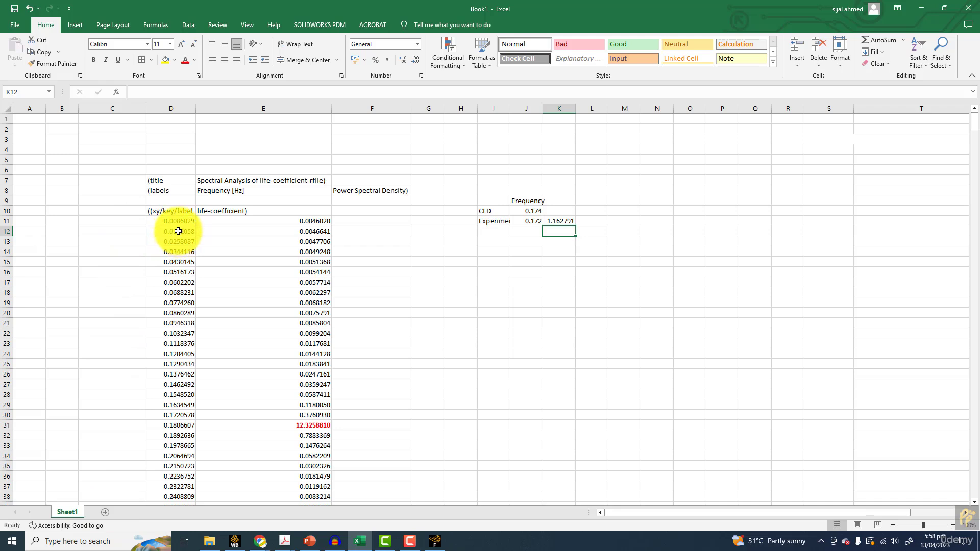
Clear all contents of columns D through L and deselect them
left_click_drag(171, 108, 592, 108)
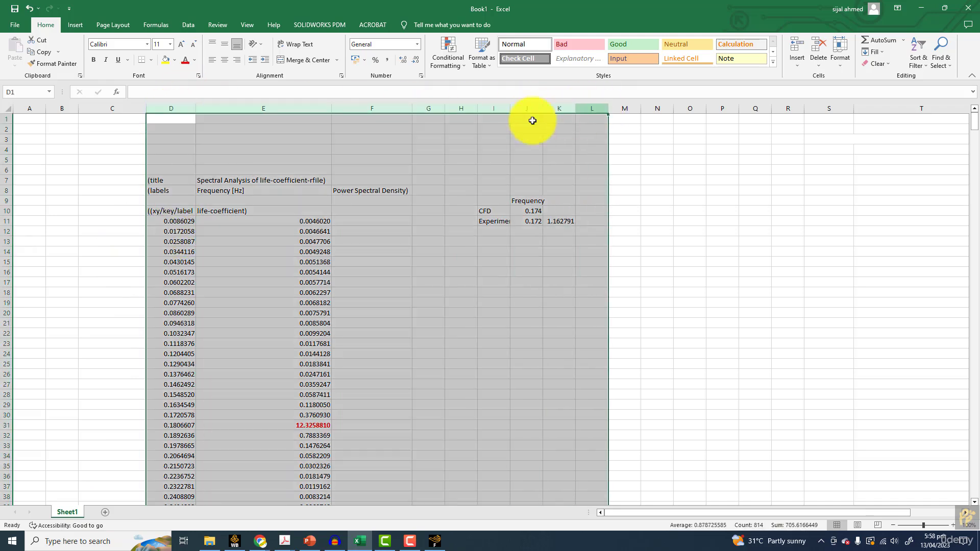
key("Delete")
left_click(482, 301)
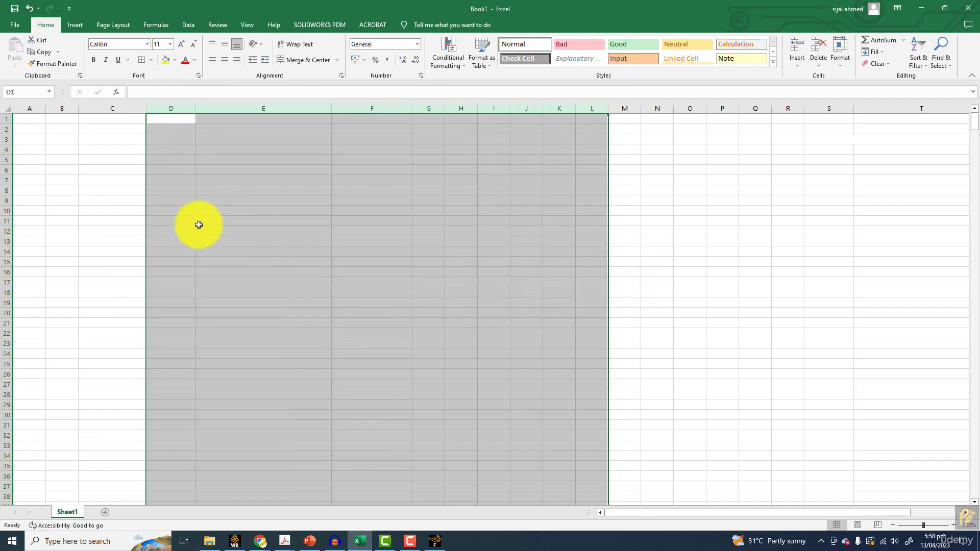
left_click(203, 222)
left_click(113, 129)
Import drag-coffcient-rfile from the Liftdrag folder as fixed-width text, showing all file types and placing the data at C4 of the existing worksheet
left_click(97, 148)
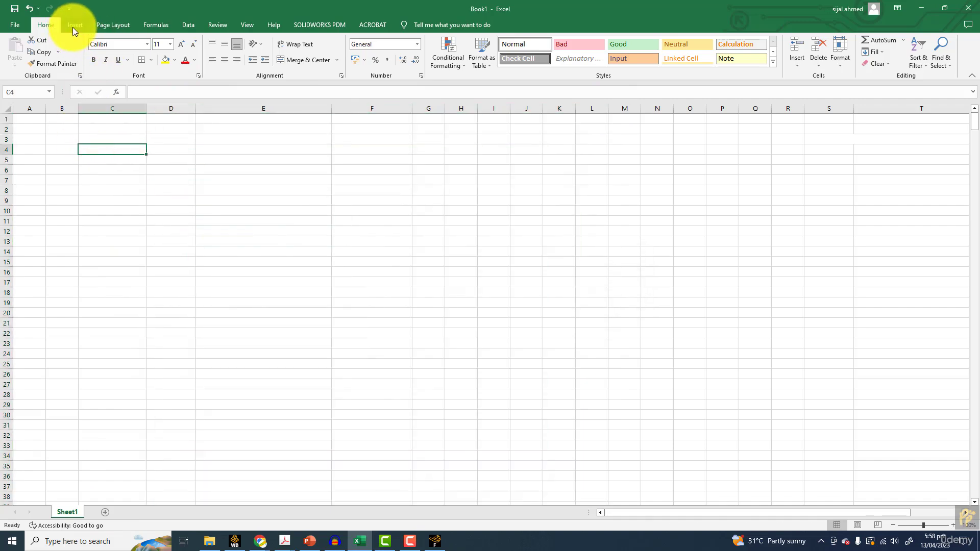
left_click(189, 25)
left_click(59, 50)
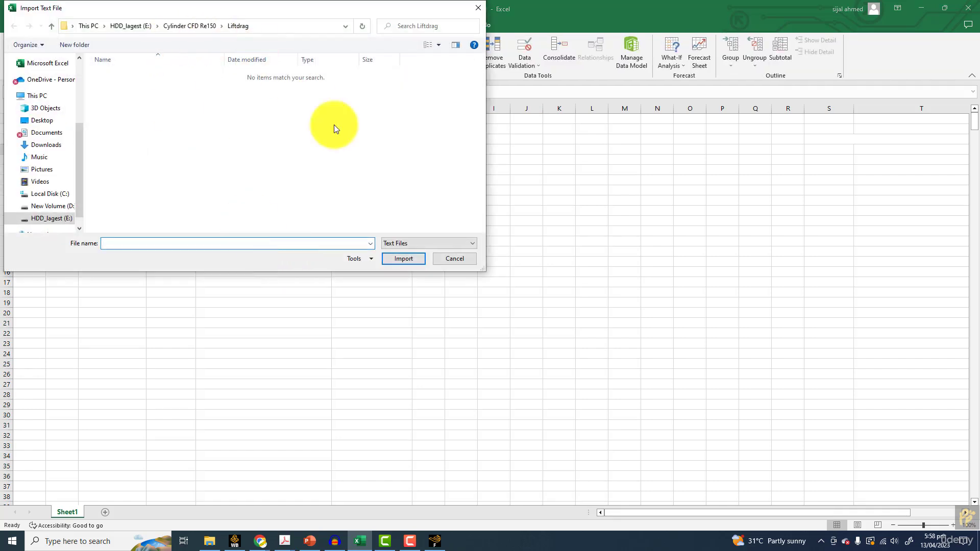
left_click(394, 239)
left_click(400, 255)
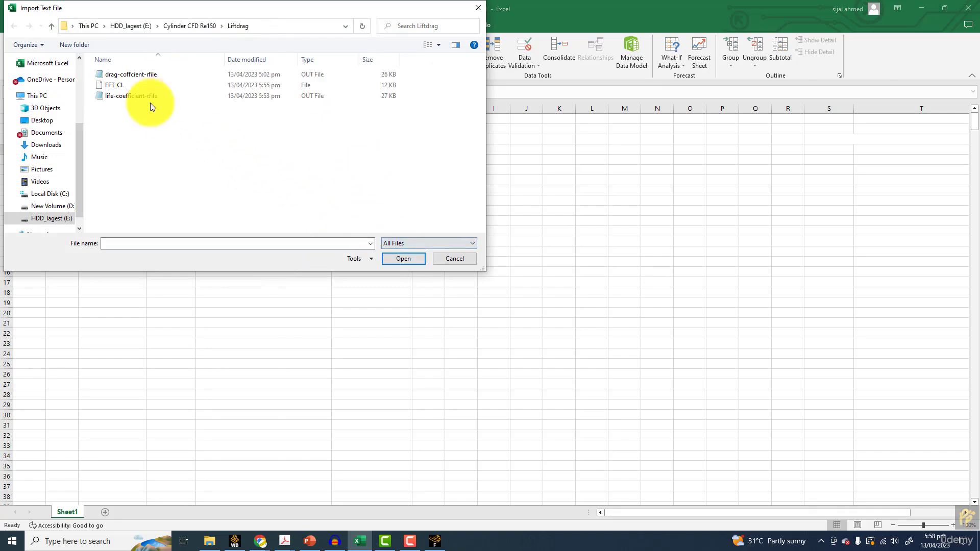
double_click(133, 75)
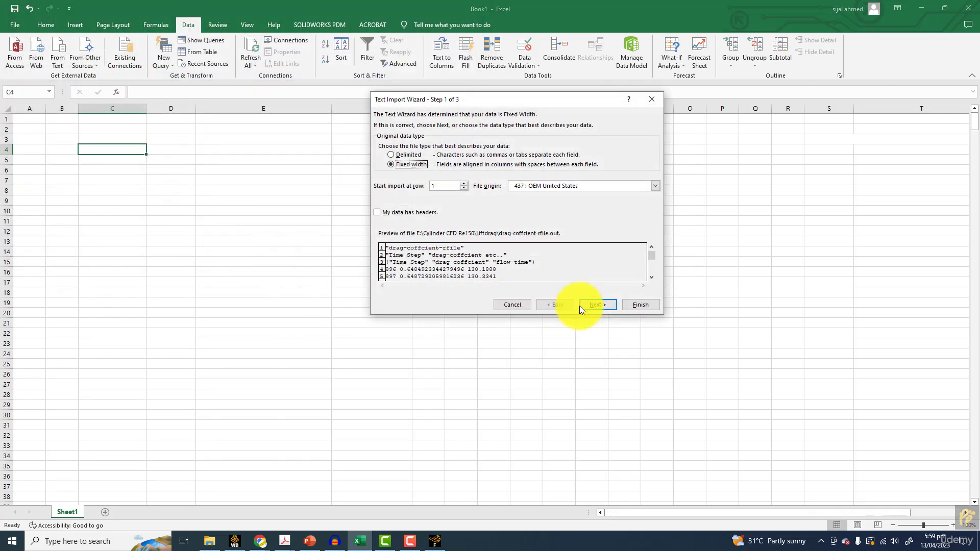
left_click(595, 305)
left_click(636, 305)
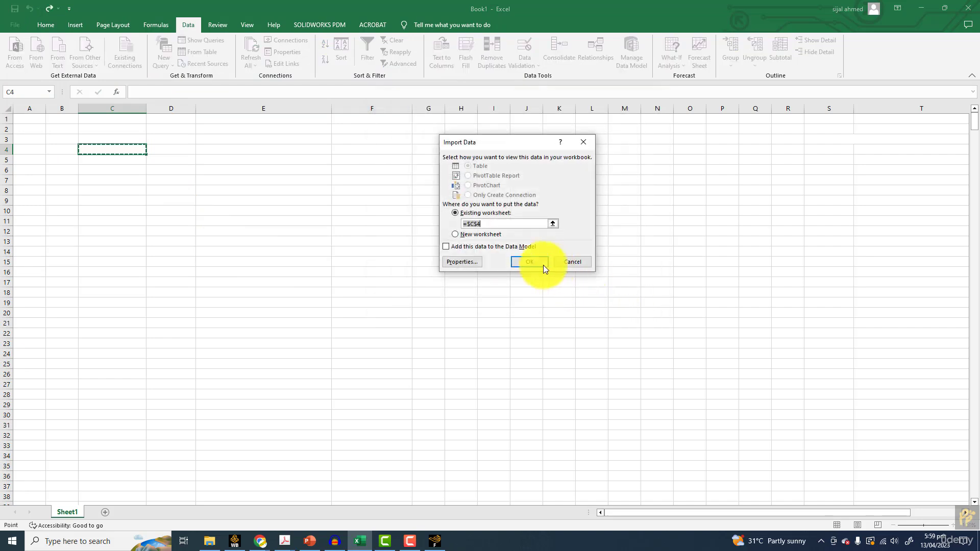
left_click(549, 265)
Number the imported drag rows in column B, with =1 in B7 and =1+B7 in B8 filled down to row 810
left_click_drag(85, 179, 225, 212)
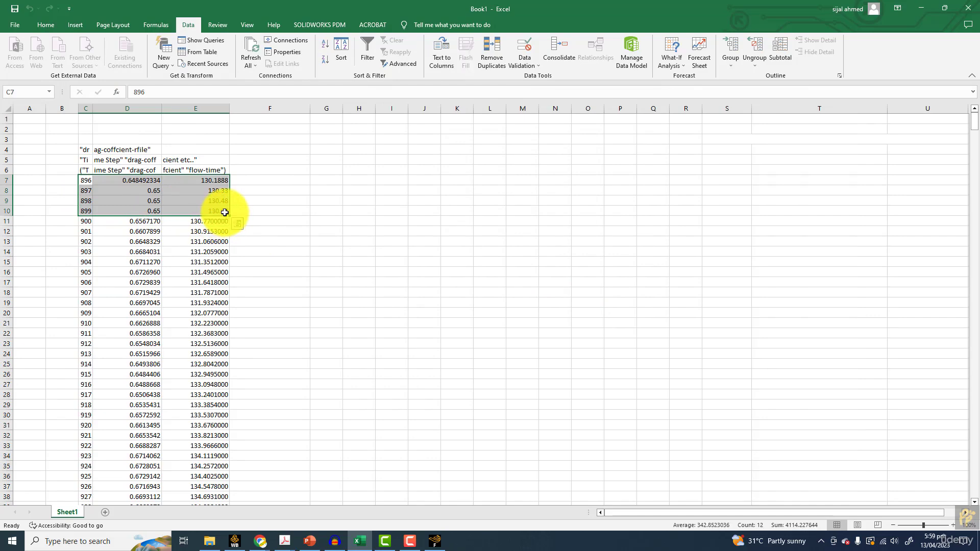
left_click(70, 177)
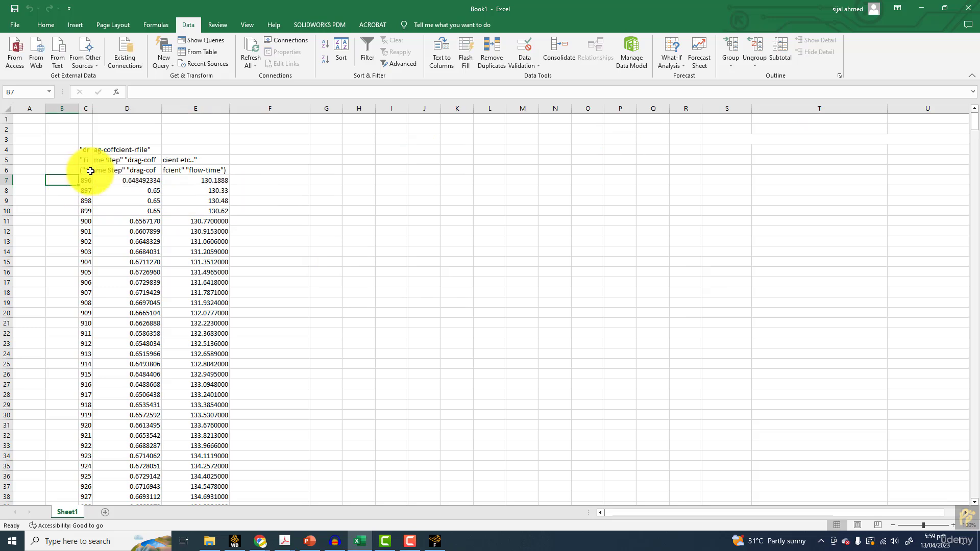
type("=1")
key("Return")
type("=1+")
left_click(74, 181)
key("Return")
left_click_drag(77, 195, 66, 378)
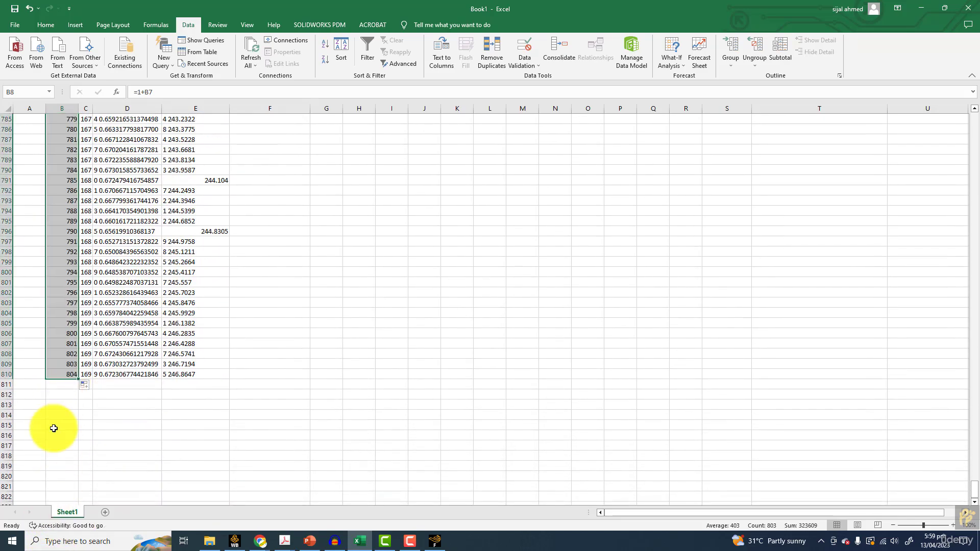
scroll(53, 429, "up", 20)
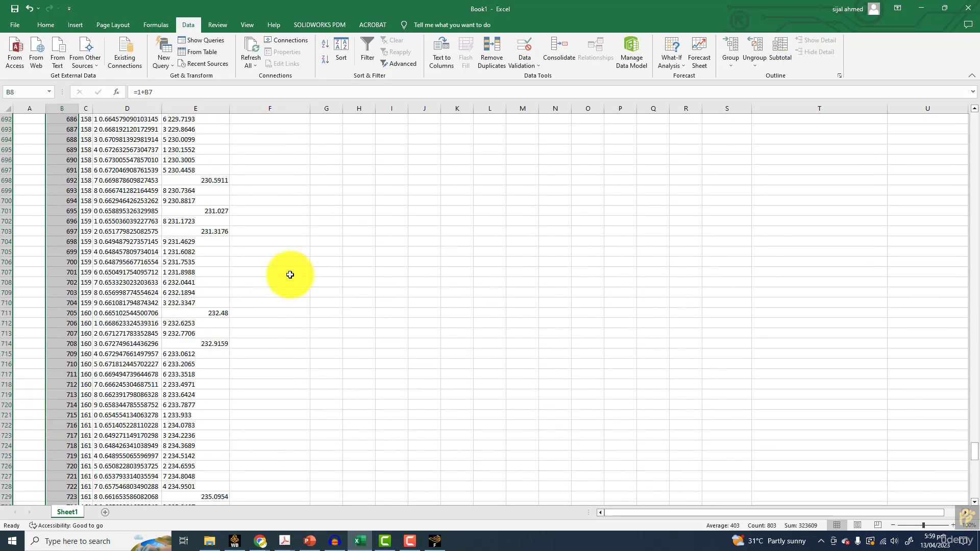
Import drag-coffcient-rfile again as fixed-width text, showing all file types and placing the data at K4 of the existing worksheet
left_click_drag(973, 444, 965, 115)
left_click(458, 149)
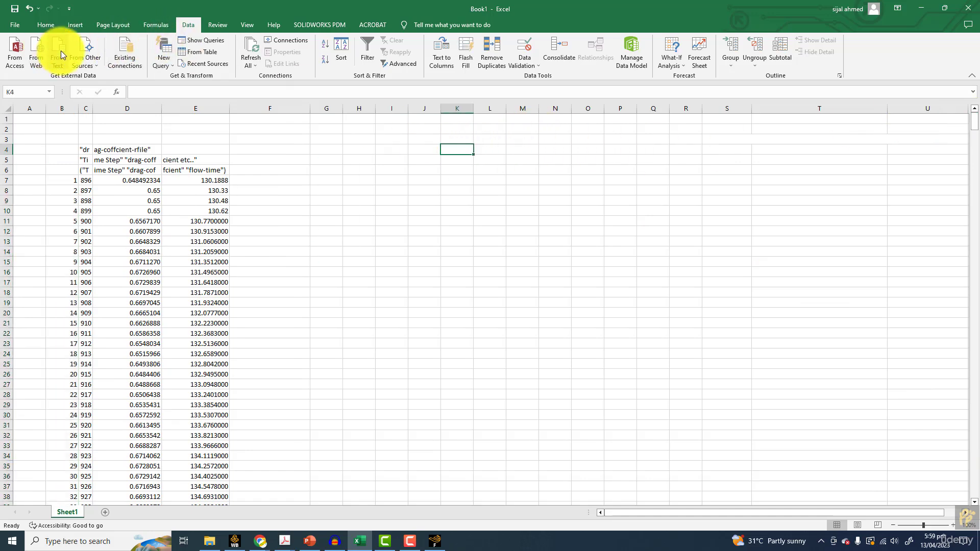
left_click(395, 240)
left_click(396, 252)
double_click(121, 76)
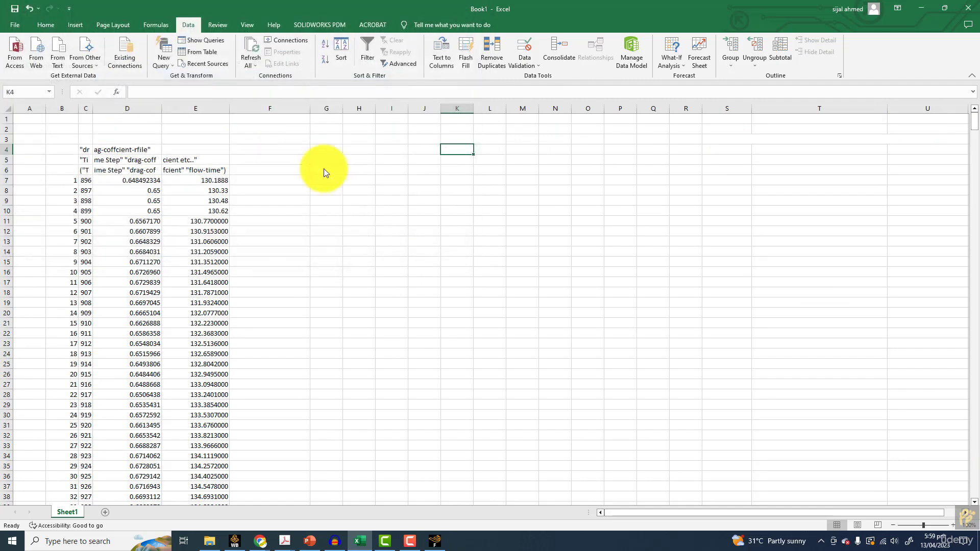
left_click(598, 304)
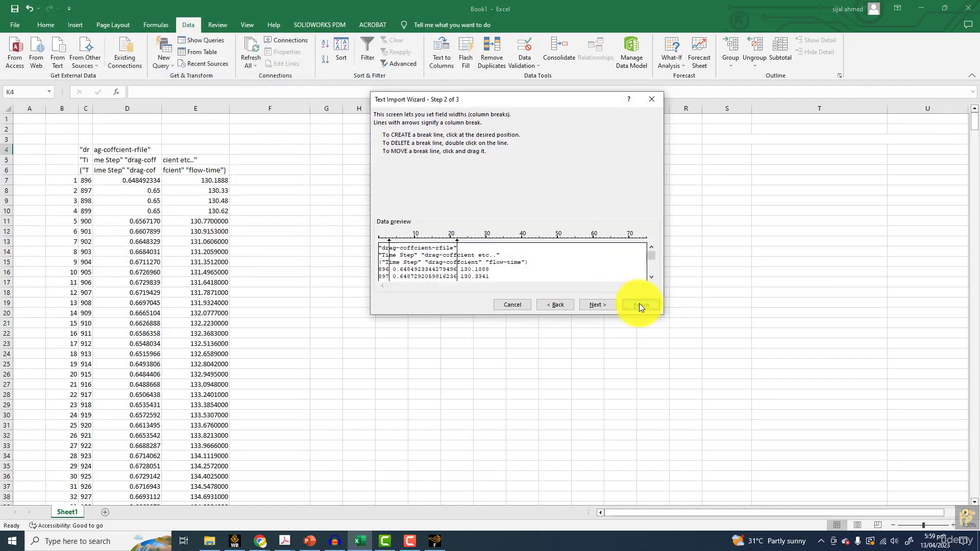
left_click(639, 303)
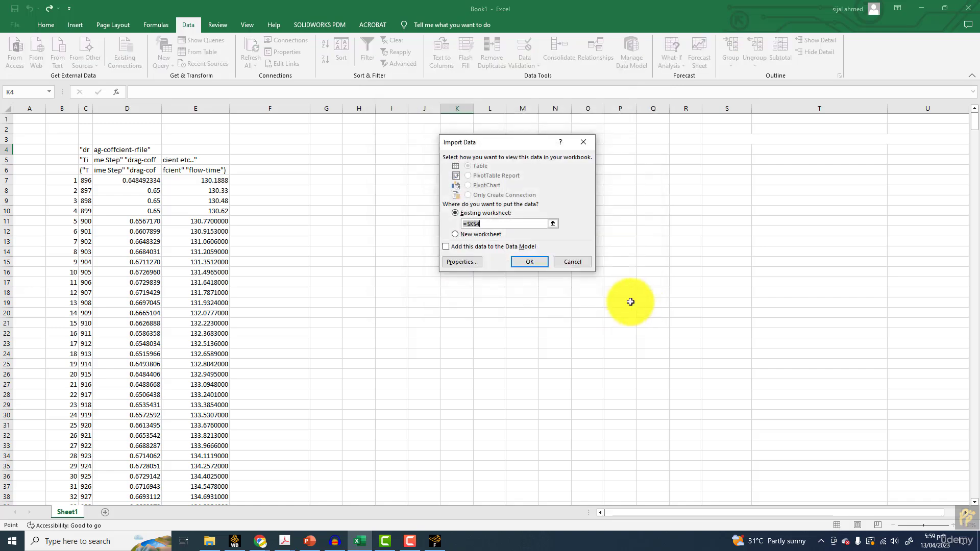
left_click(528, 265)
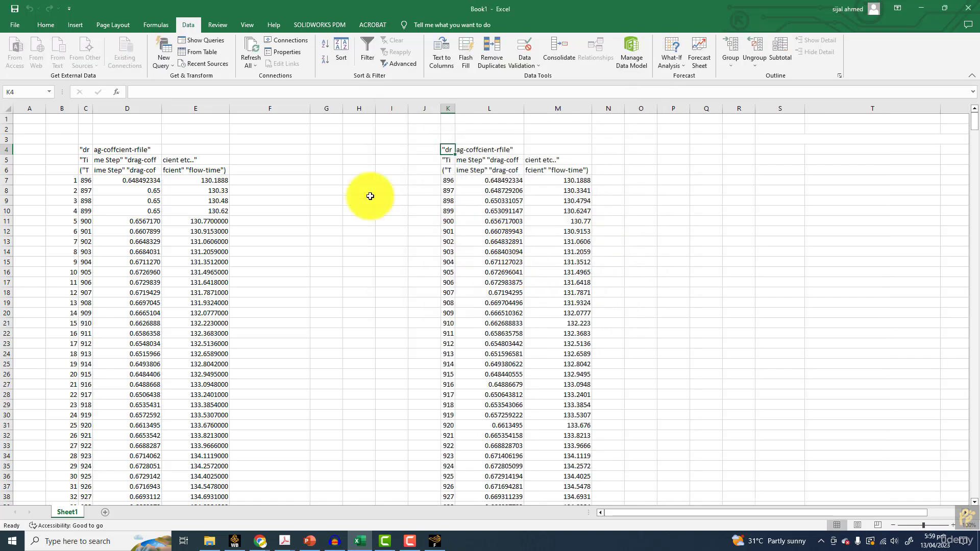
Clear the contents of the first drag import in columns C through E
left_click_drag(84, 108, 212, 109)
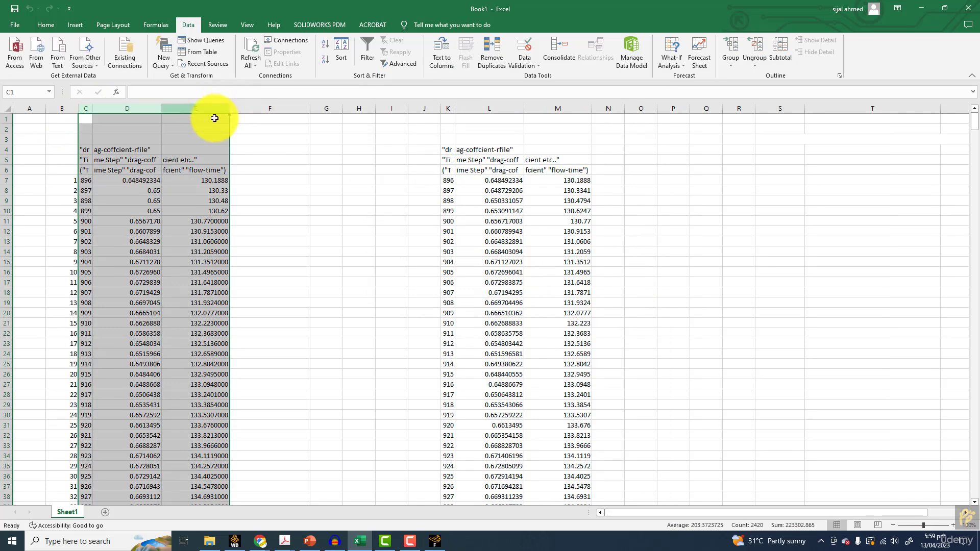
key("Delete")
left_click(482, 302)
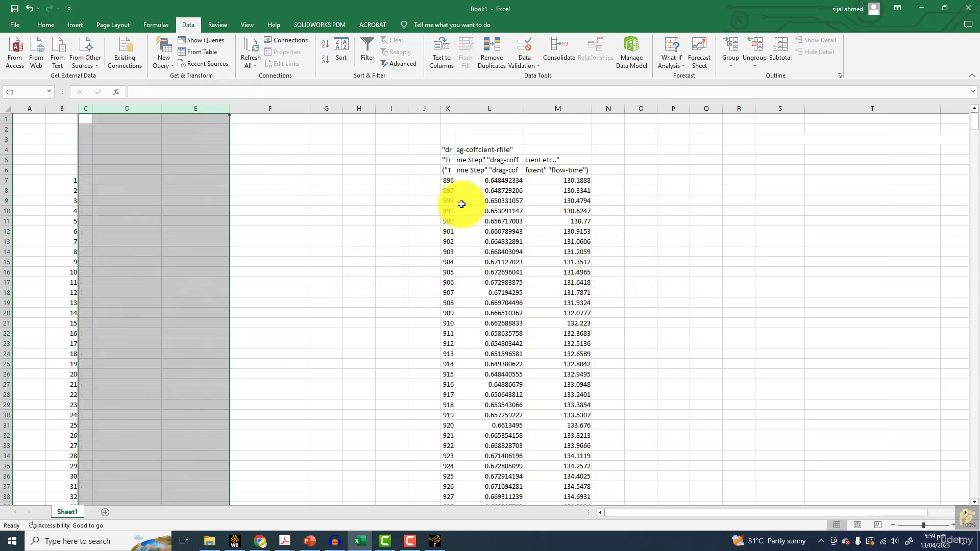
Delete the first five data rows of the new import, K7:M11, shifting the cells below up
left_click_drag(448, 181, 573, 216)
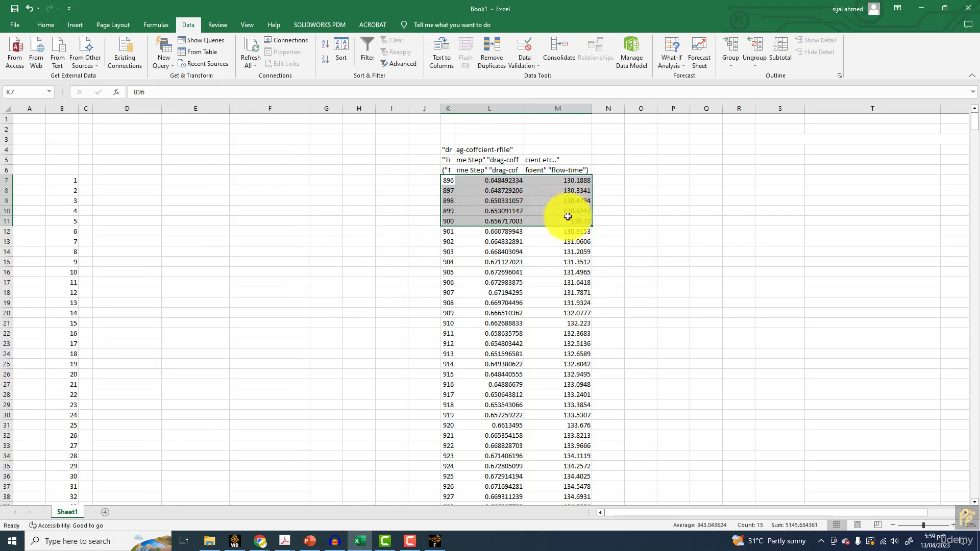
right_click(462, 199)
left_click(493, 280)
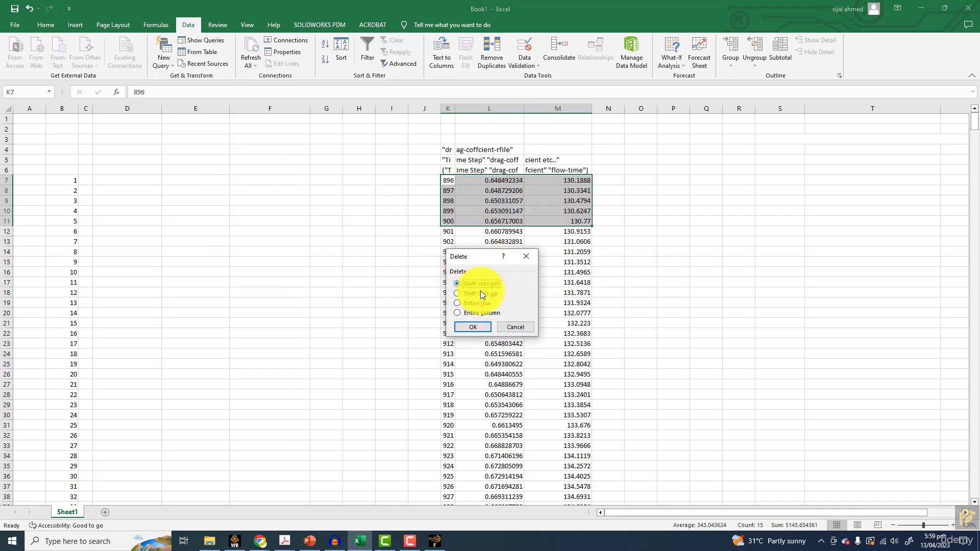
left_click(474, 325)
left_click_drag(359, 242, 393, 242)
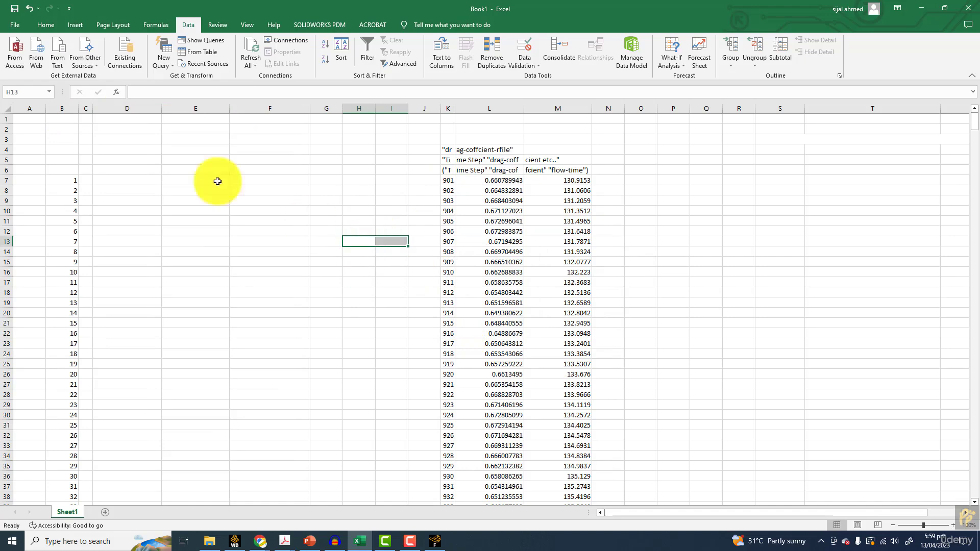
Delete columns A through I, which lie before the new drag import
left_click_drag(46, 108, 400, 104)
right_click(401, 104)
left_click(429, 206)
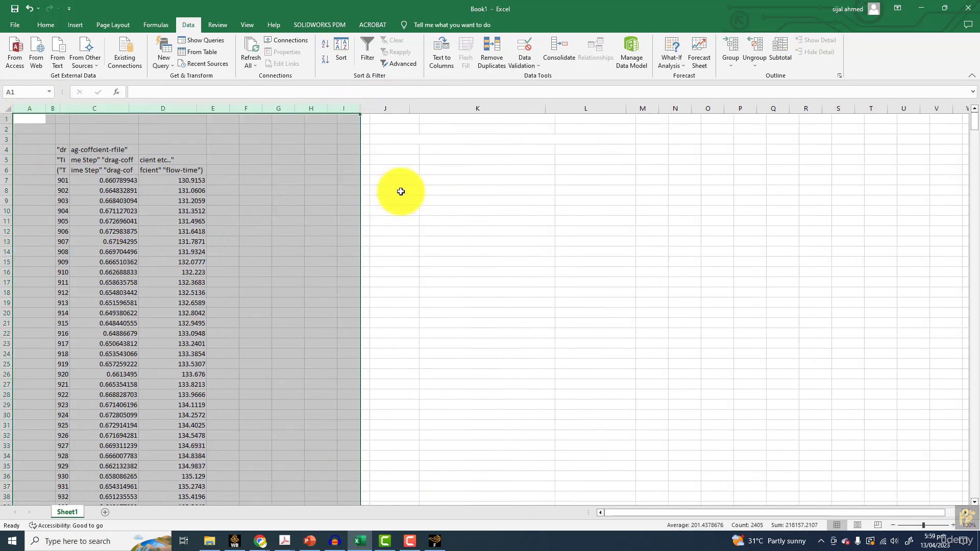
Examine the imported drag coefficient values in column C from row 7 down to the last row, 805
left_click_drag(98, 179, 88, 525)
scroll(105, 342, "up", 20)
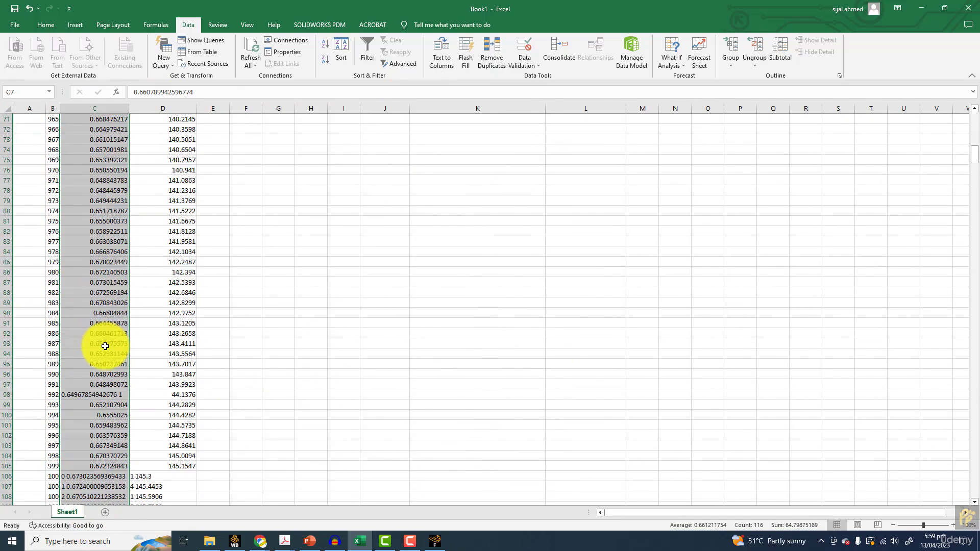
scroll(114, 328, "up", 4)
left_click_drag(350, 329, 336, 327)
scroll(309, 306, "up", 10)
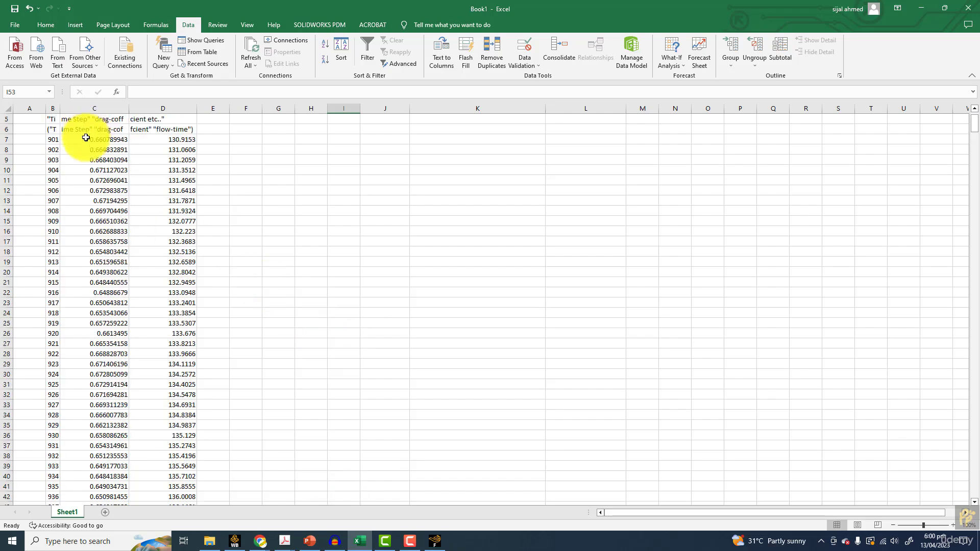
left_click_drag(82, 170, 90, 465)
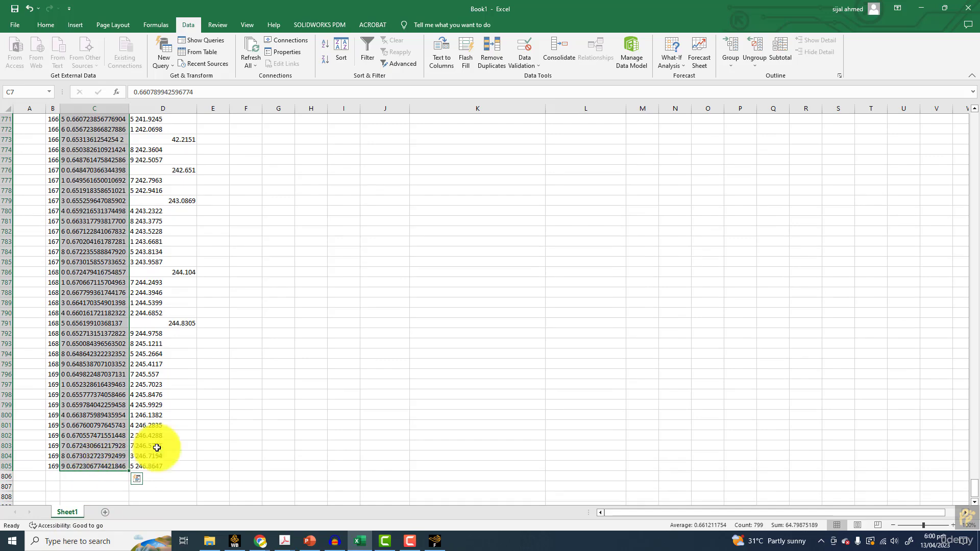
left_click(246, 425)
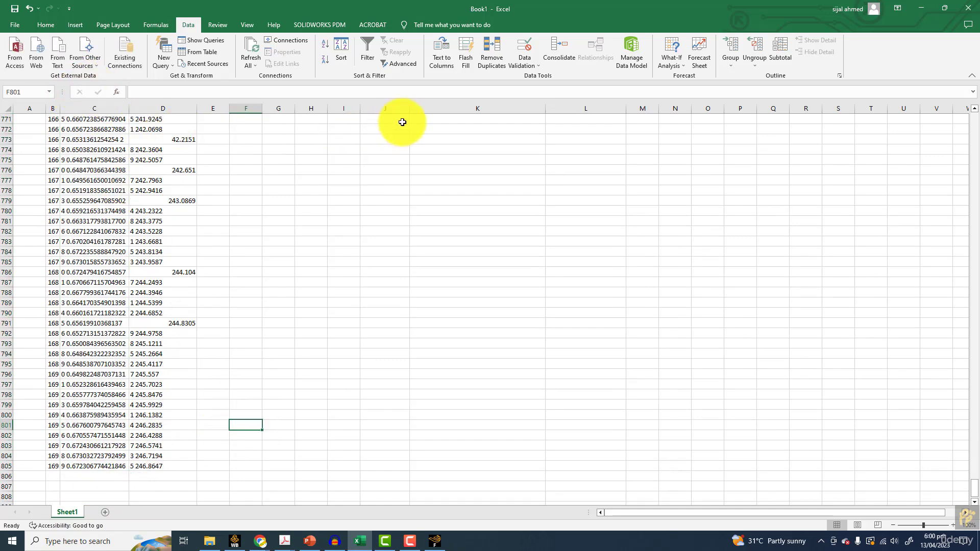
left_click(383, 121)
scroll(383, 125, "up", 4)
left_click_drag(974, 482, 970, 122)
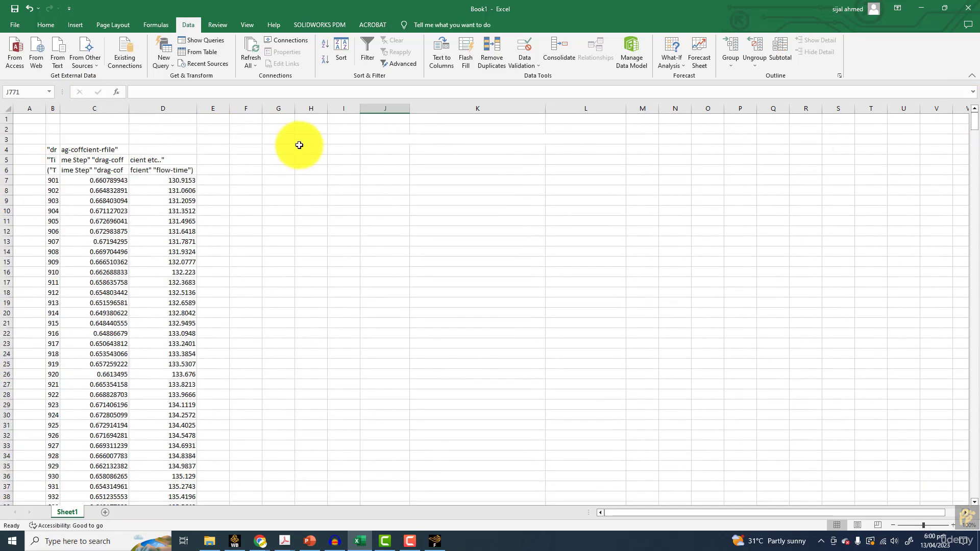
Import drag-coffcient-rfile as delimited text with tab and space delimiters, placing the data at G3 of the existing worksheet
left_click(276, 139)
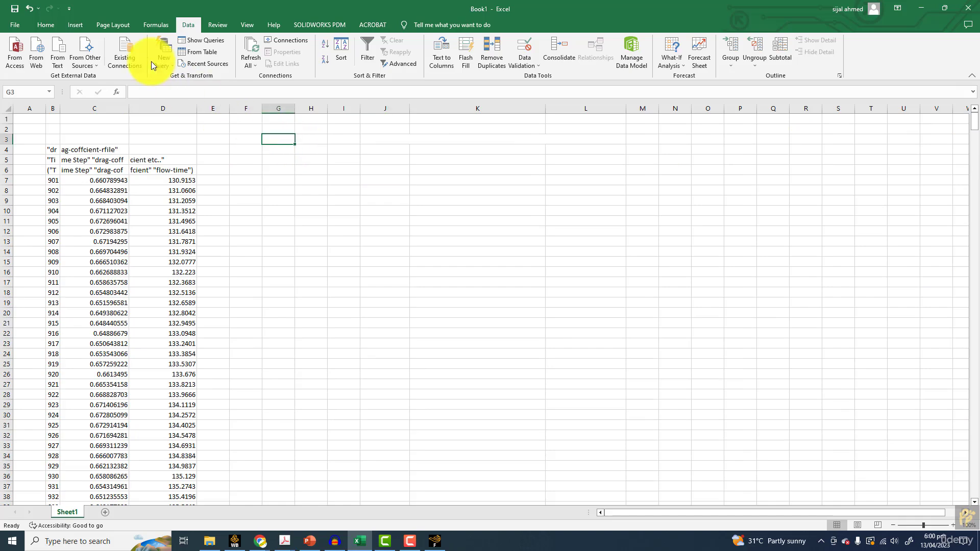
left_click(71, 65)
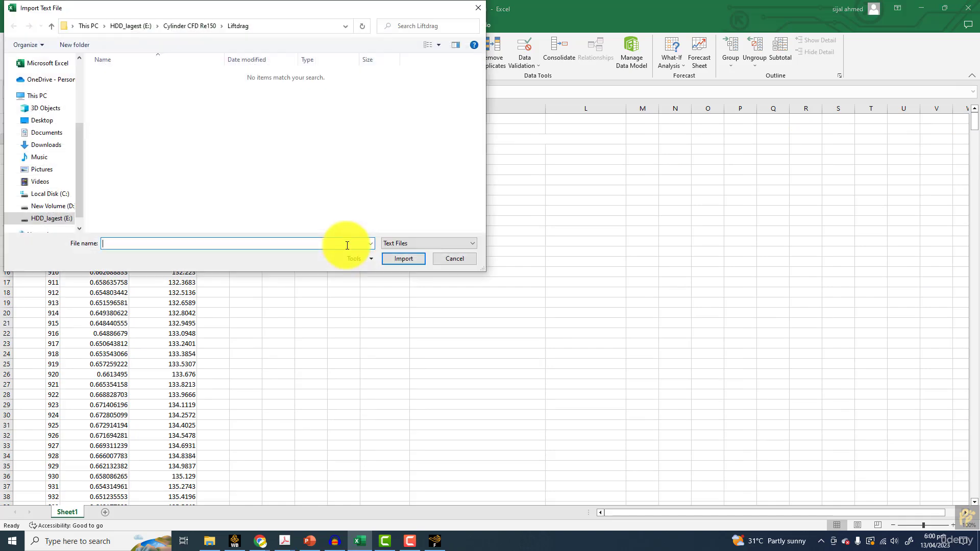
left_click(411, 245)
left_click(405, 253)
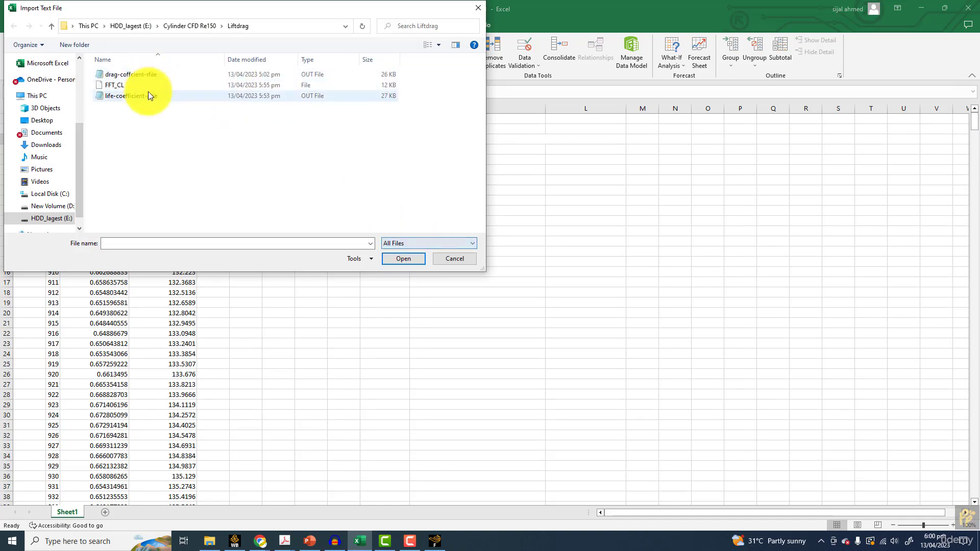
double_click(133, 74)
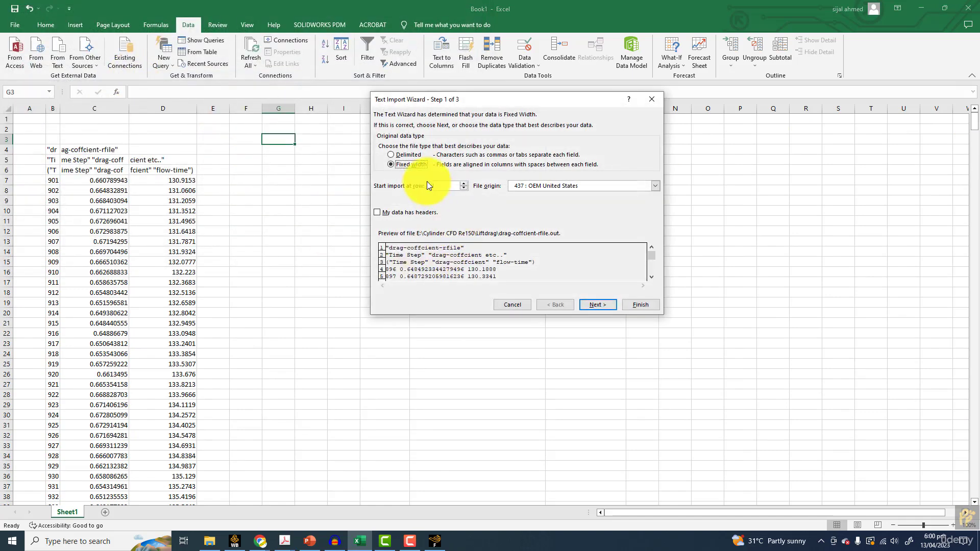
left_click(597, 303)
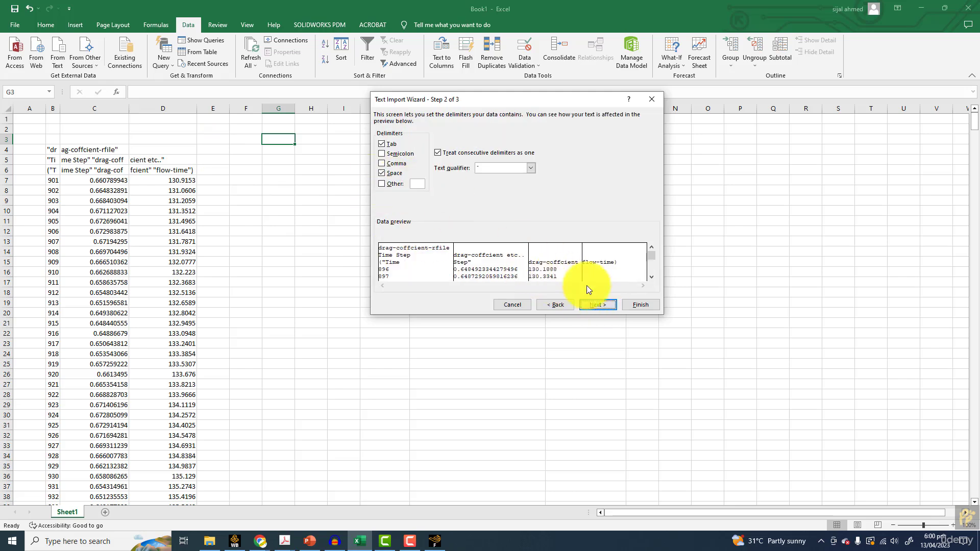
left_click_drag(653, 257, 654, 268)
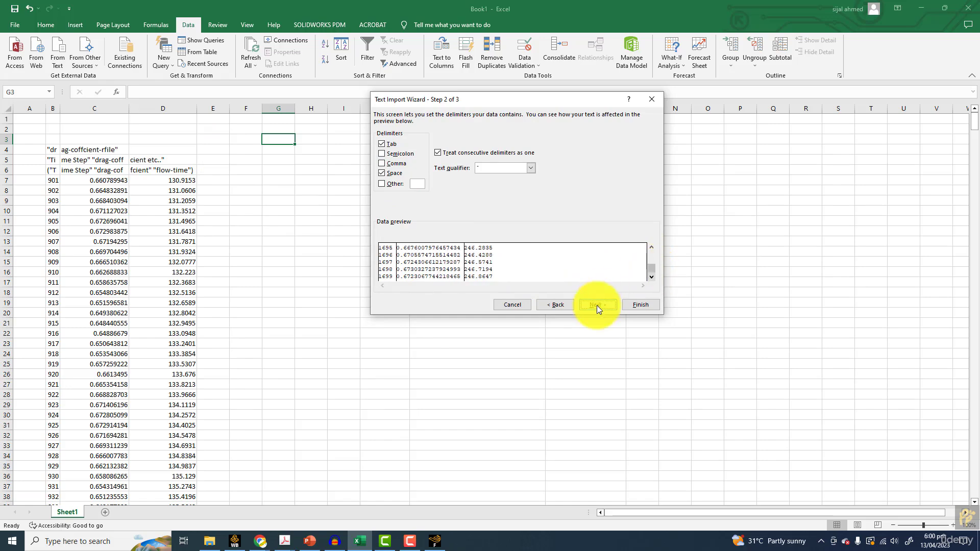
left_click(610, 305)
left_click(629, 305)
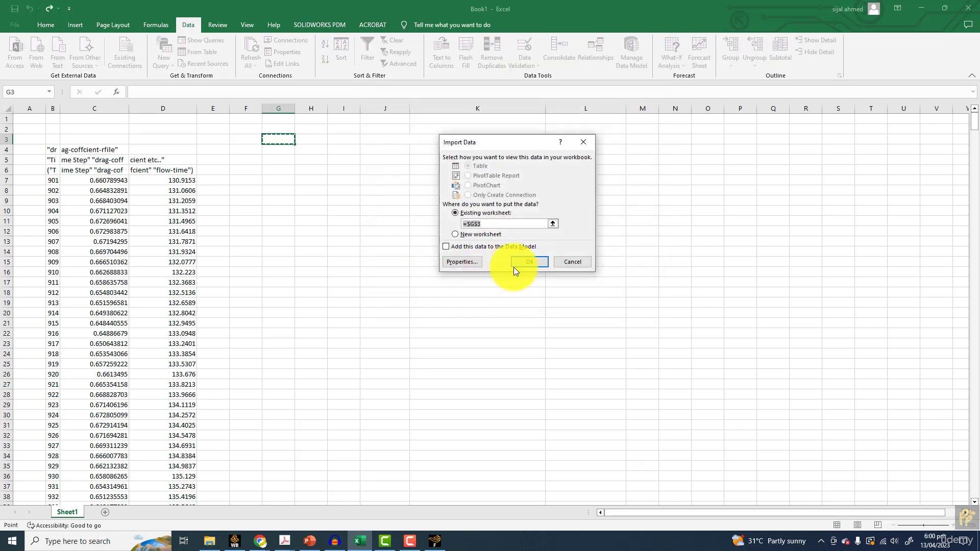
left_click(514, 268)
Insert six blank columns, A through F, in front of the imported data
mouse_move(246, 108)
left_mouse_down()
mouse_move(23, 104)
mouse_move(32, 105)
left_mouse_up()
right_click(31, 105)
left_click(87, 201)
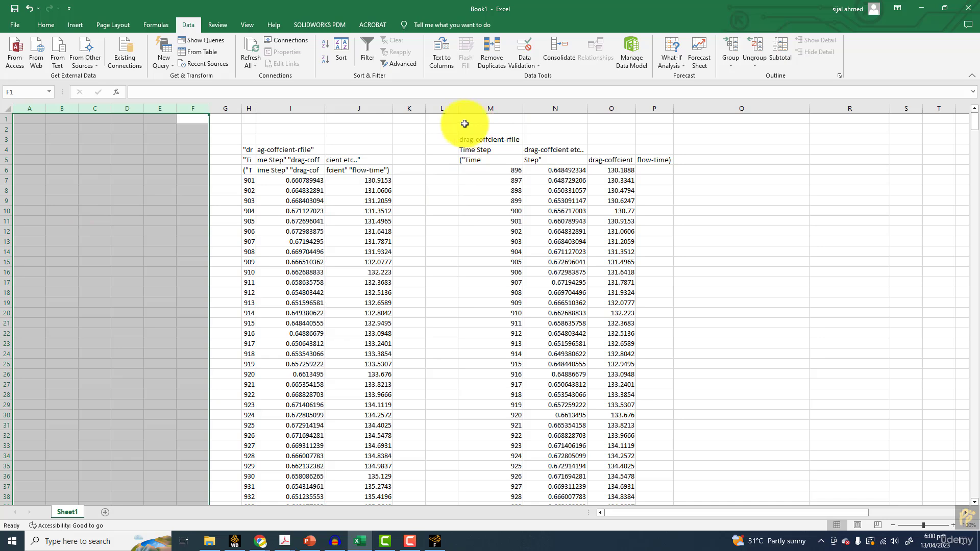
Clear columns M through Q together with their import query, and delete the remaining data columns to empty the sheet
left_click_drag(466, 108, 706, 105)
key("Delete")
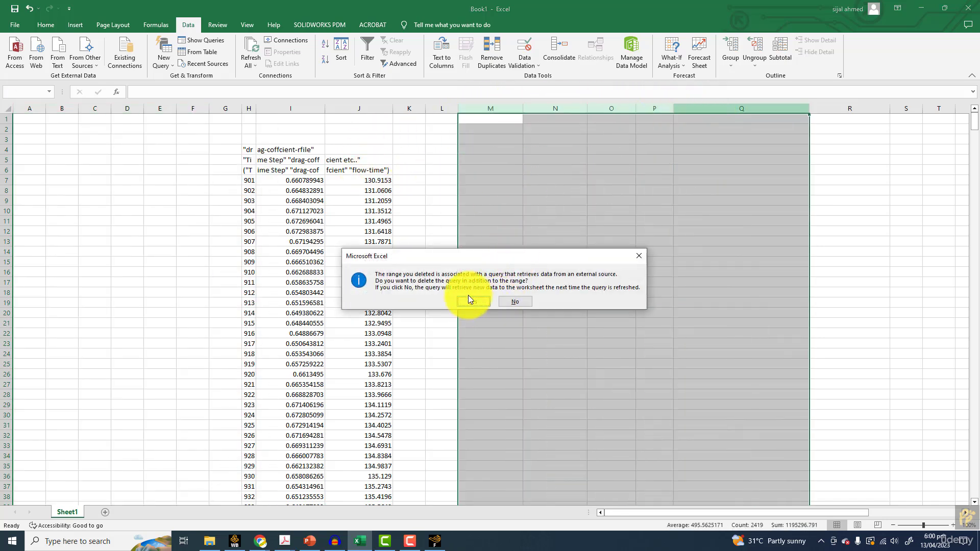
left_click(473, 301)
left_click_drag(426, 108, 228, 106)
left_click_drag(29, 107, 594, 109)
right_click(579, 108)
left_click(594, 208)
Import drag-coffcient-rfile from the Liftdrag folder as delimited text, showing all file types and placing the data at C2 of the existing worksheet
left_click(138, 129)
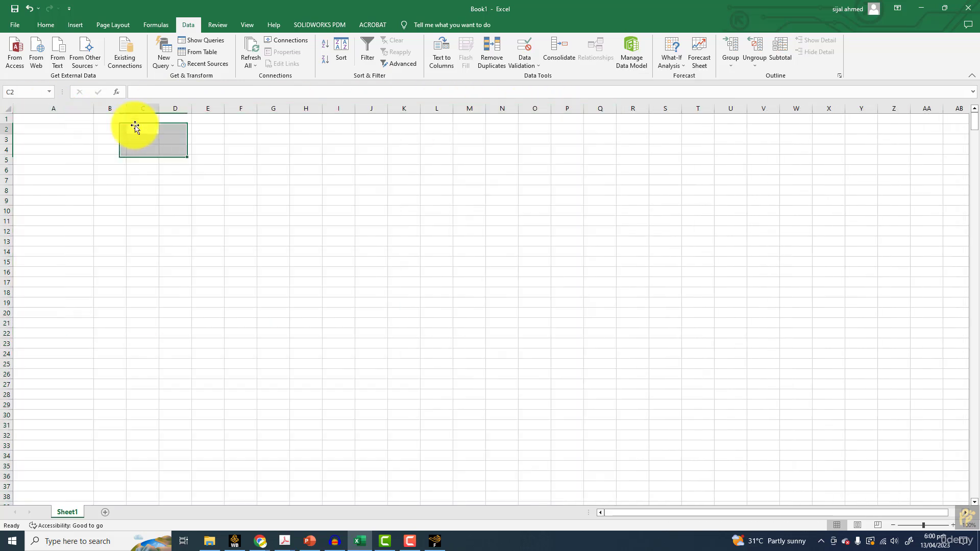
left_click(60, 51)
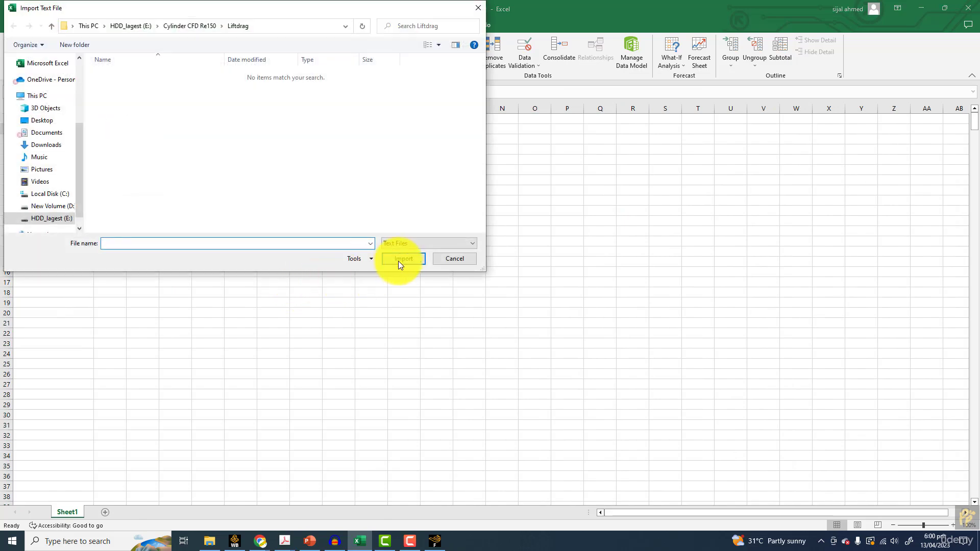
left_click(406, 243)
left_click(405, 253)
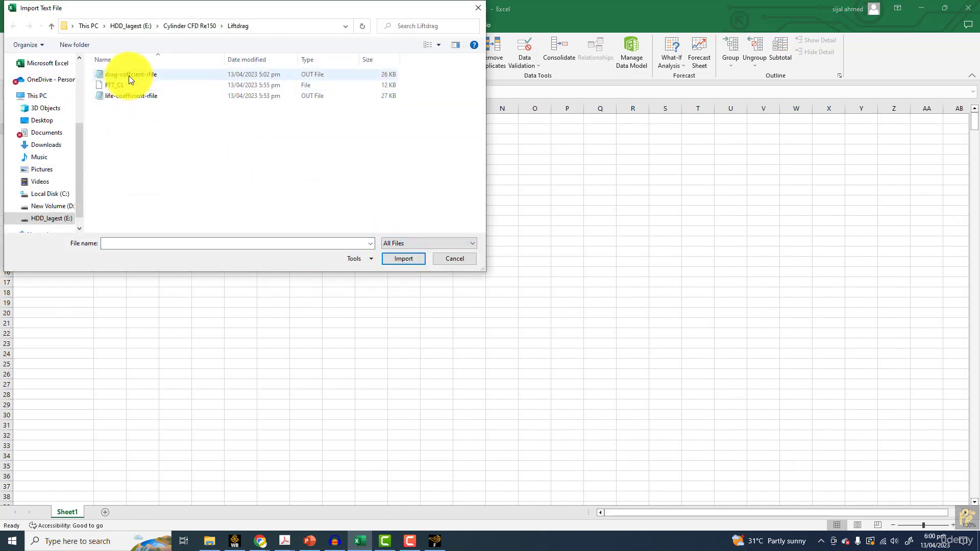
double_click(129, 75)
left_click(595, 305)
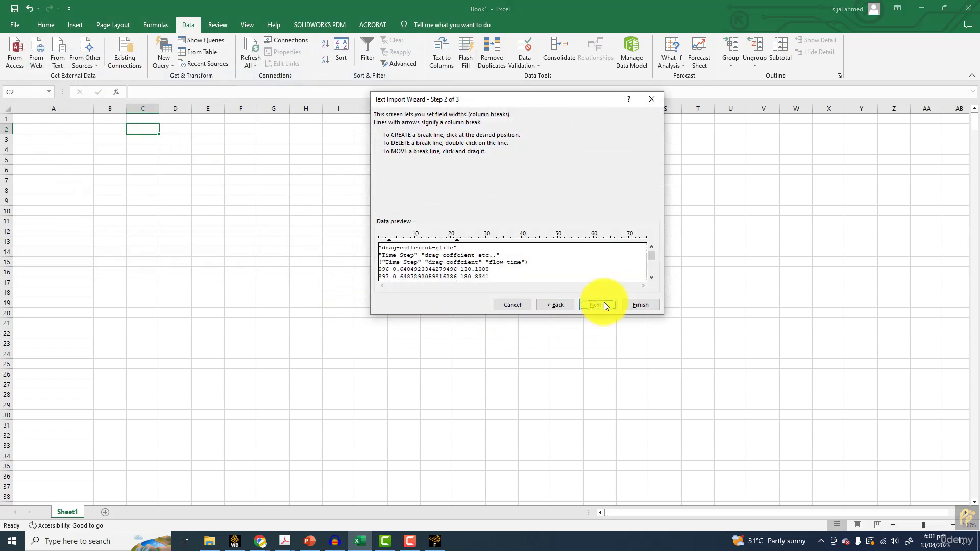
left_click(555, 305)
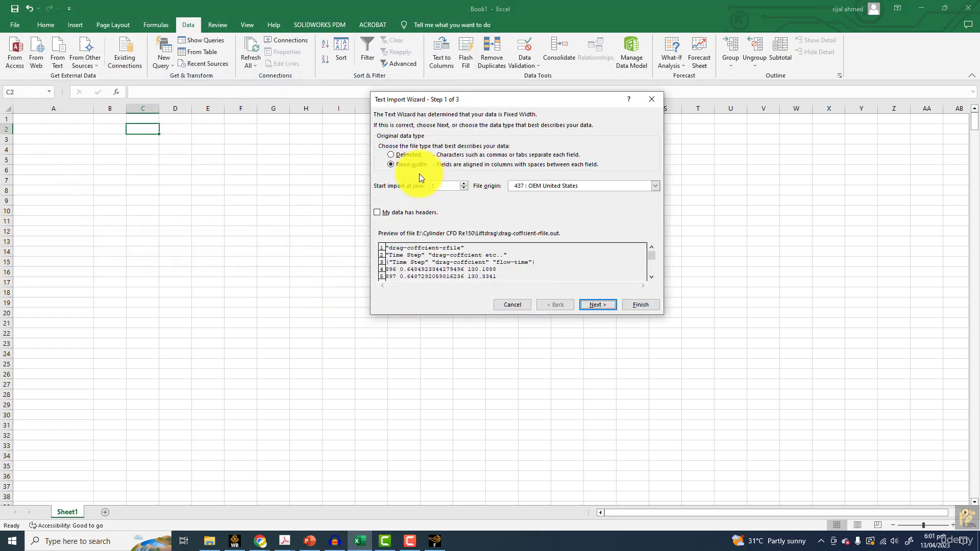
left_click(596, 303)
left_click(597, 303)
left_click(640, 304)
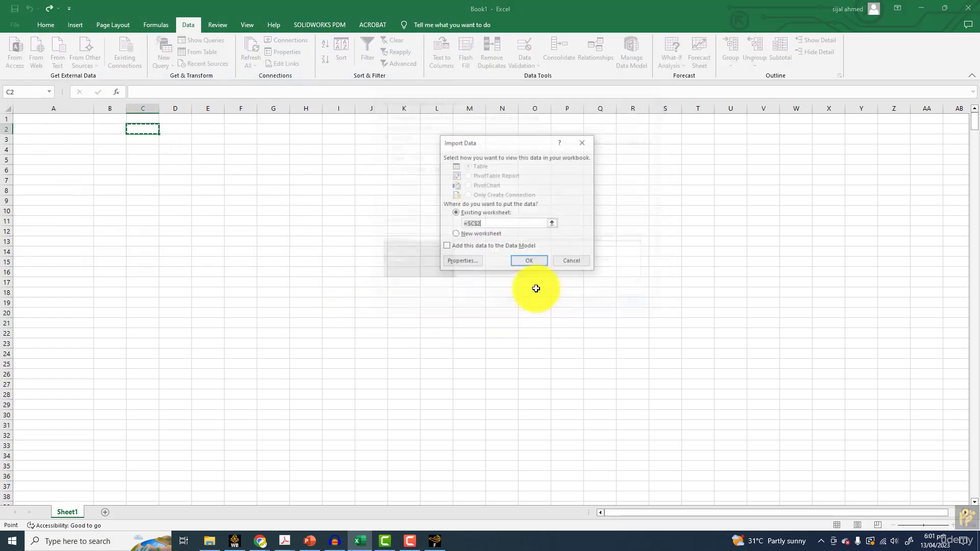
left_click(533, 261)
Examine the delimited drag coefficient values in column D from D5 down to the end of the data
left_click_drag(223, 159, 235, 477)
scroll(227, 468, "up", 20)
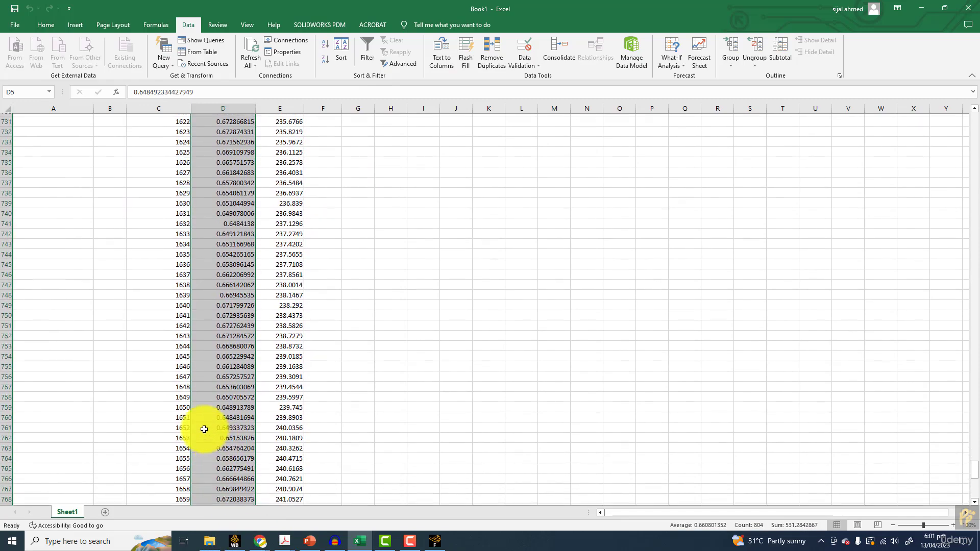
scroll(174, 405, "up", 20)
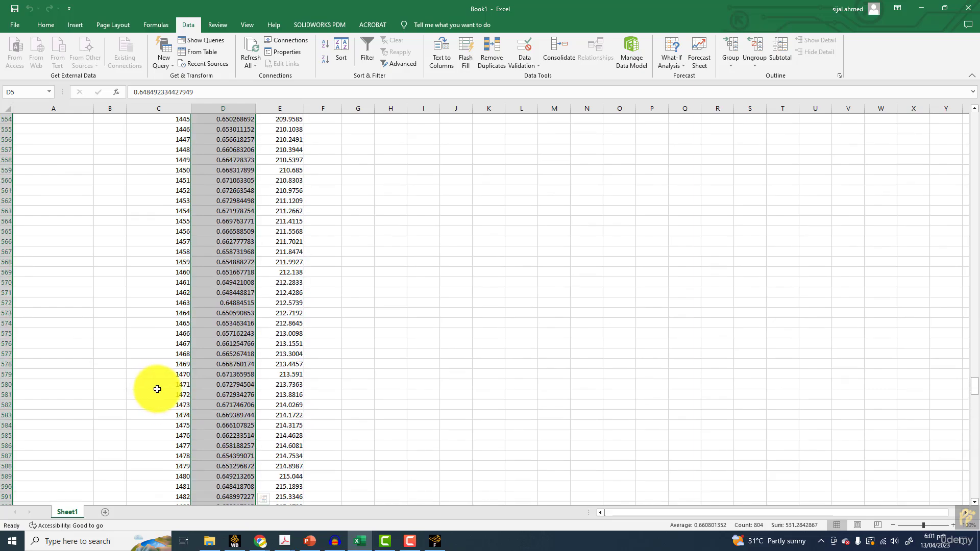
left_click_drag(973, 347, 974, 113)
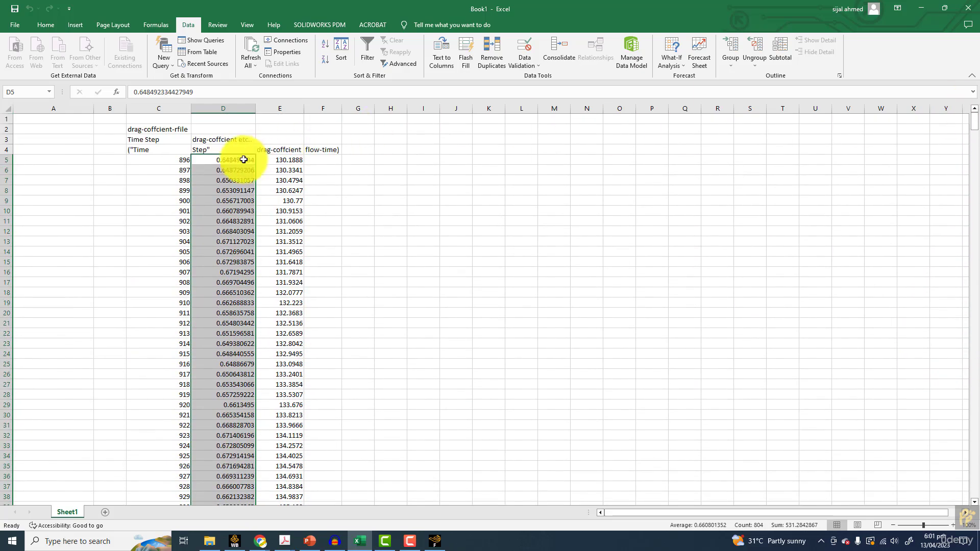
Delete the first four rows of imported data, C5:E8, shifting the remaining cells up
left_click_drag(164, 159, 280, 193)
right_click(282, 190)
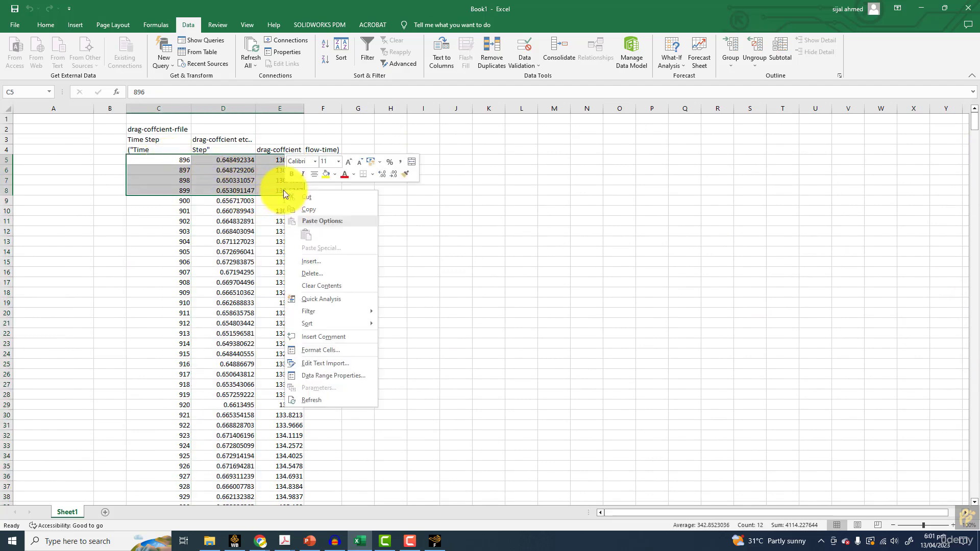
left_click(309, 264)
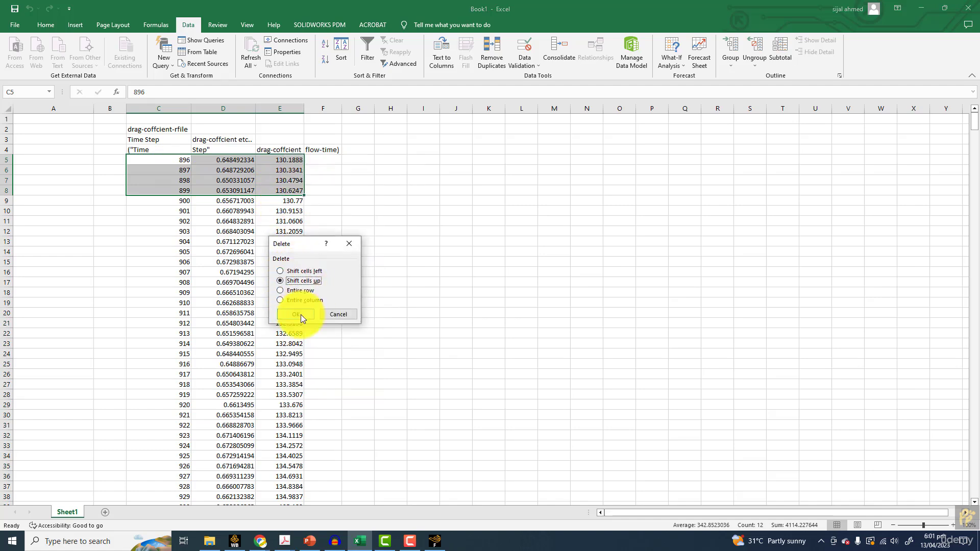
left_click(301, 314)
Average the drag values D5:D804 into cell D805 directly below the column and check the resulting formula
left_click_drag(227, 157, 208, 486)
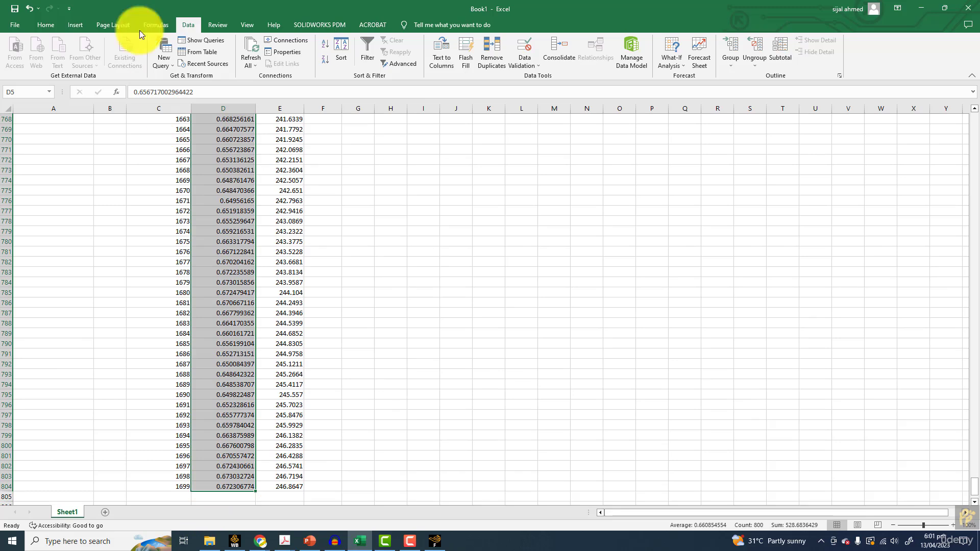
left_click(58, 24)
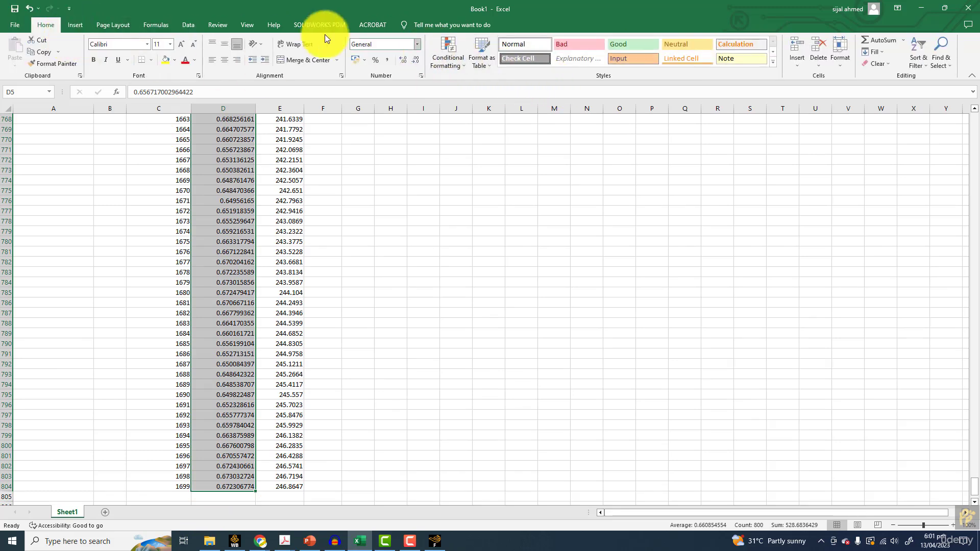
left_click(158, 25)
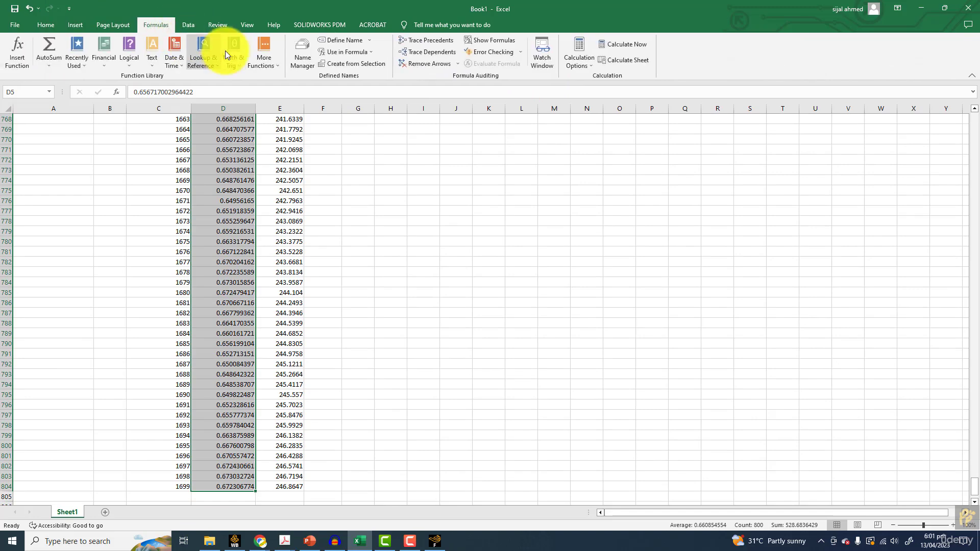
left_click(106, 69)
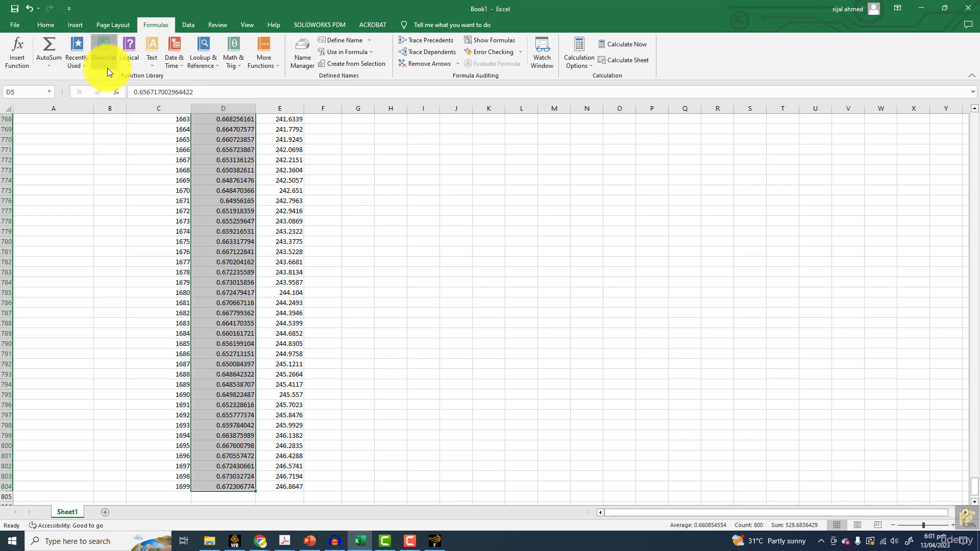
left_click(49, 65)
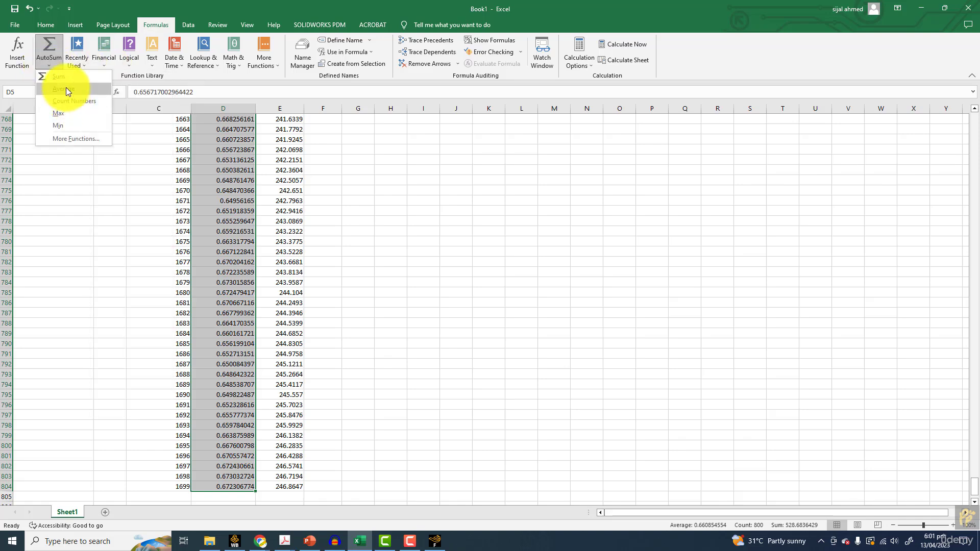
left_click(67, 89)
scroll(158, 270, "up", 15)
scroll(171, 270, "down", 20)
scroll(133, 249, "down", 20)
scroll(972, 454, "down", 20)
scroll(973, 456, "down", 20)
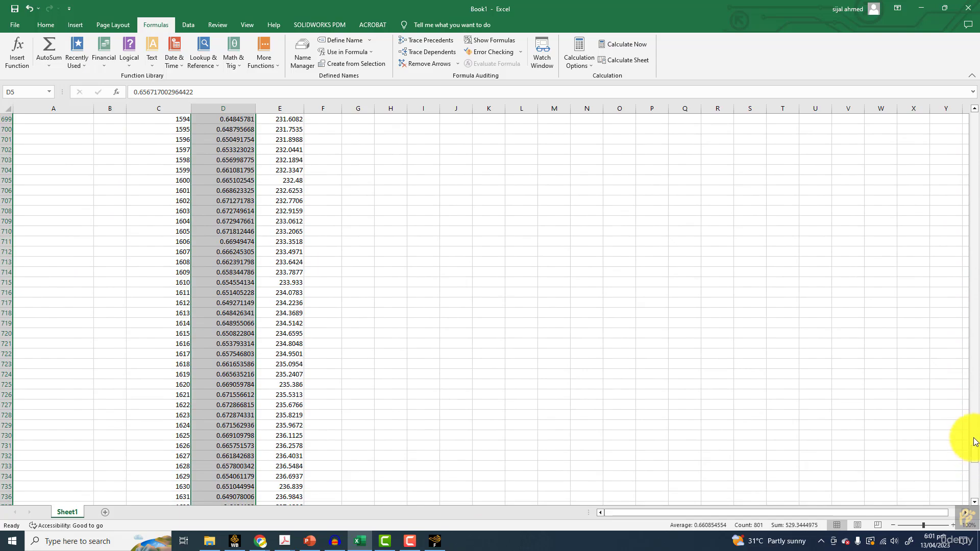
scroll(973, 459, "down", 20)
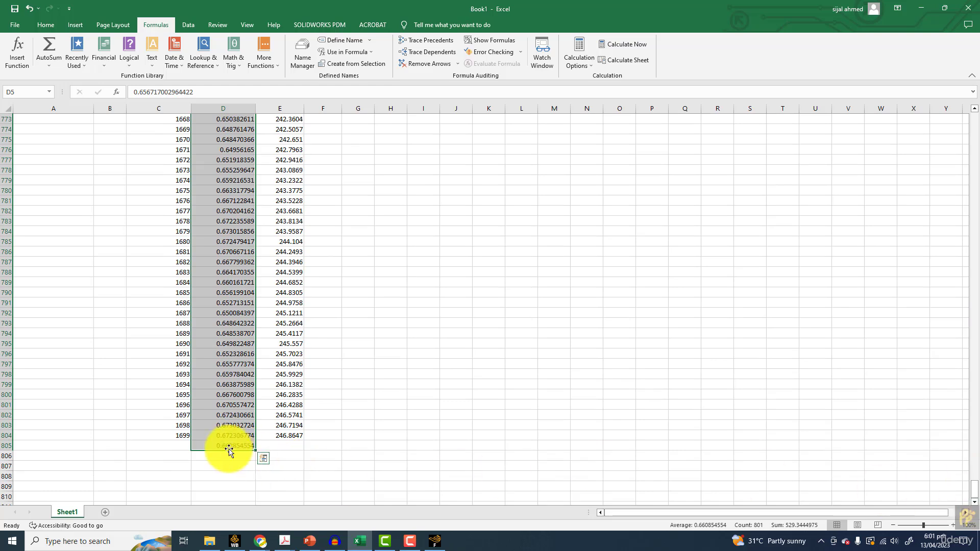
left_click(230, 449)
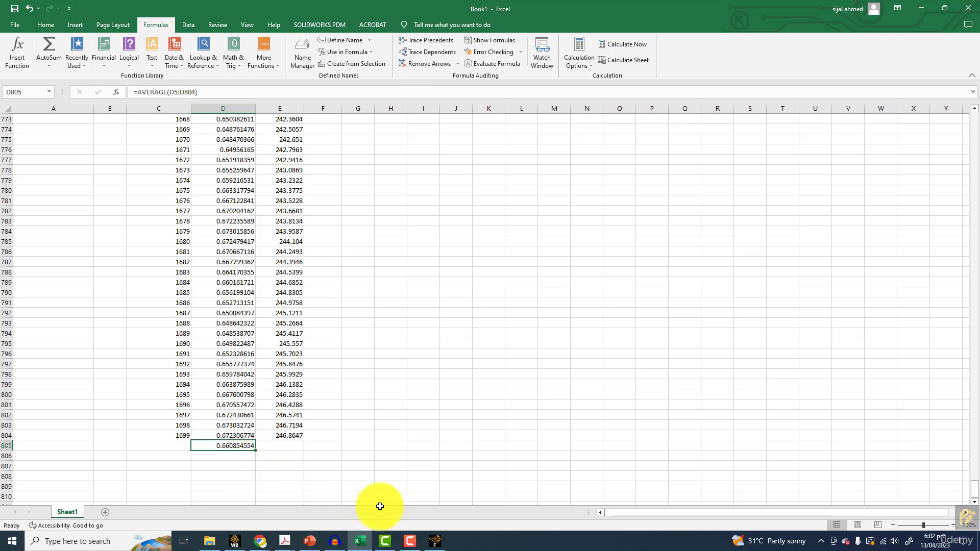
Switch to Ansys Fluent, open the Reference Values and widen the task page to show them fully
left_click(434, 540)
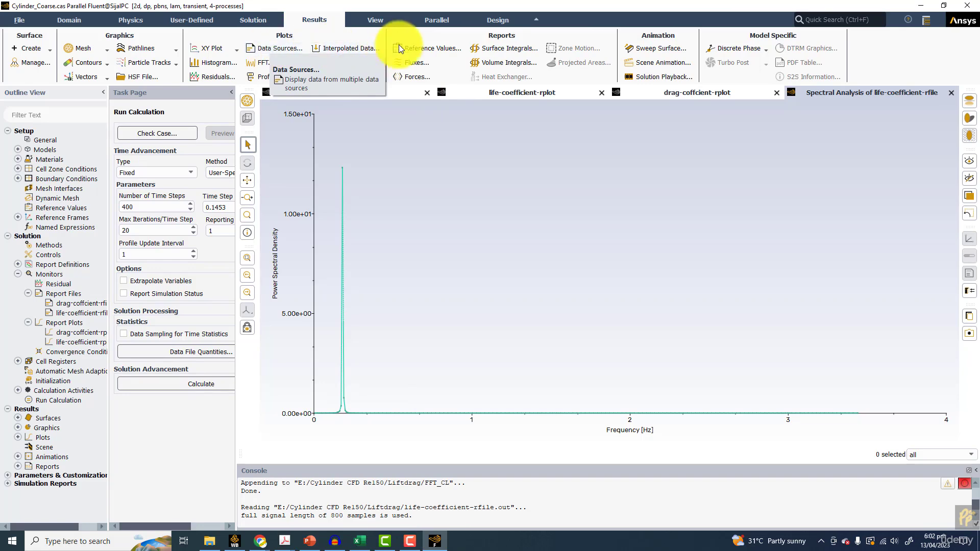
left_click(417, 46)
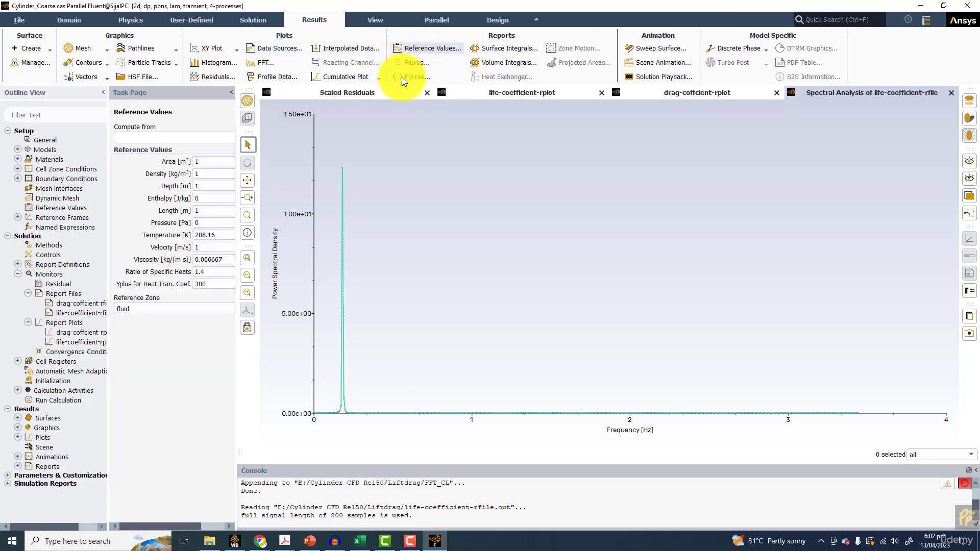
left_click(246, 148)
left_click_drag(235, 121, 327, 116)
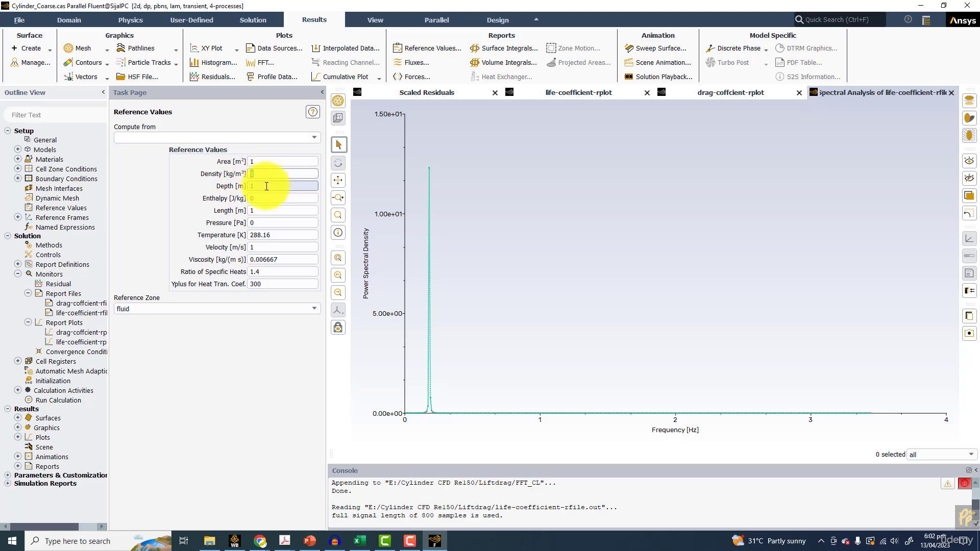
Review the reference depth, length, area and viscosity, and compute the reference values from the inlet
double_click(250, 186)
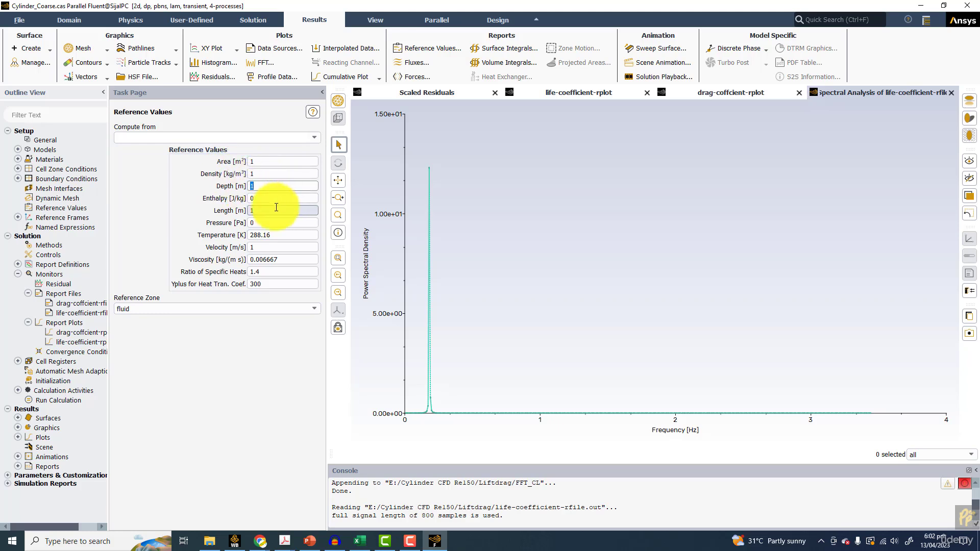
left_click_drag(263, 212, 248, 211)
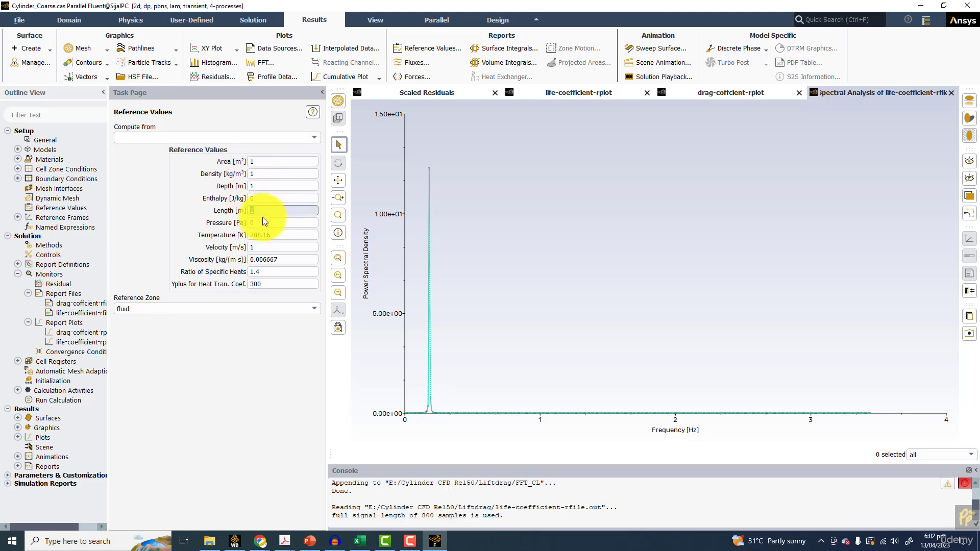
left_click(252, 160)
left_click_drag(252, 159, 237, 163)
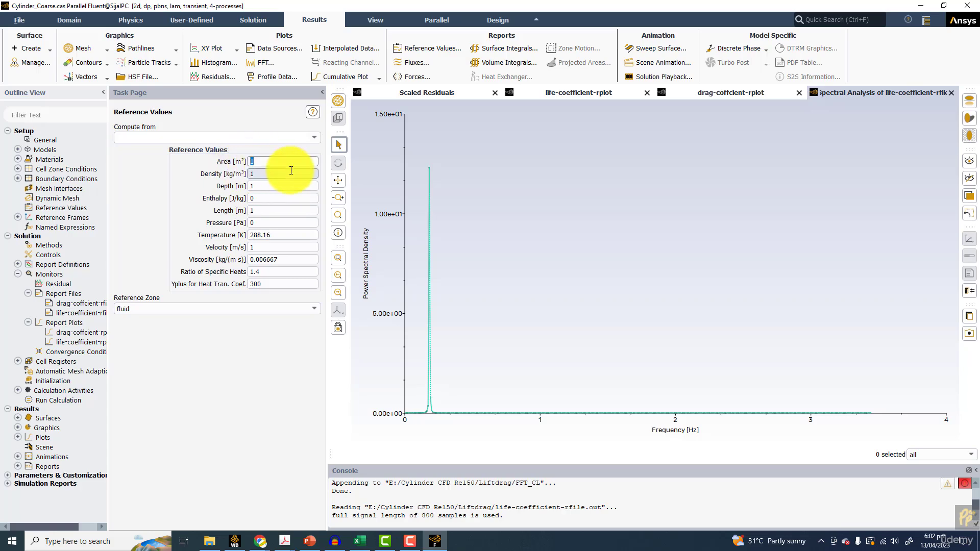
left_click_drag(289, 259, 228, 255)
left_click(281, 175)
left_click(316, 137)
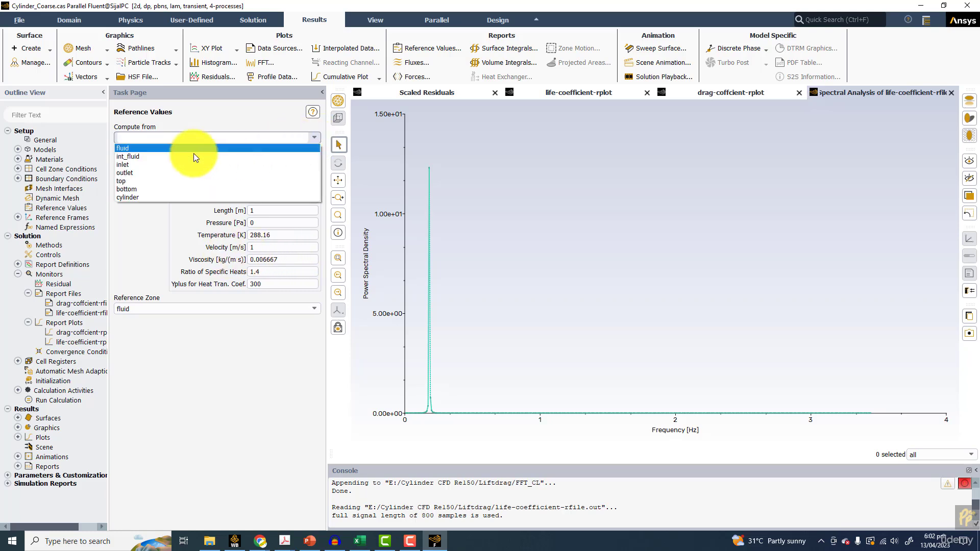
left_click(144, 165)
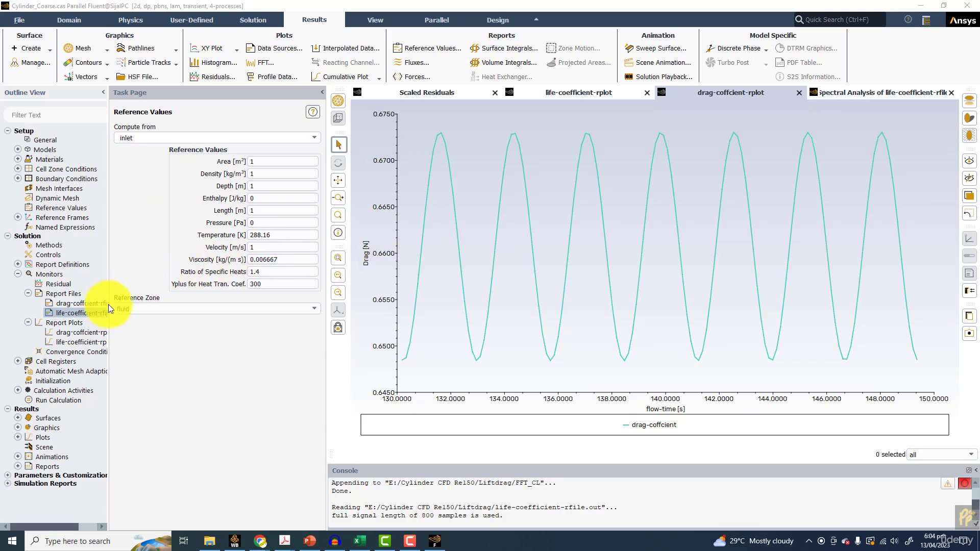
Inspect the lift report definition used by life-coefficient-rfile and close it without changes
double_click(84, 312)
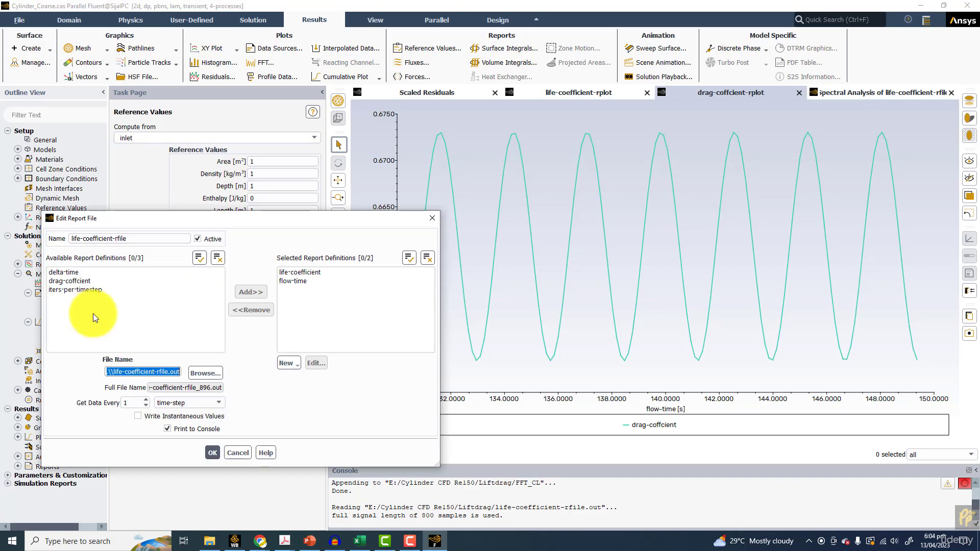
left_click(302, 275)
left_click(314, 363)
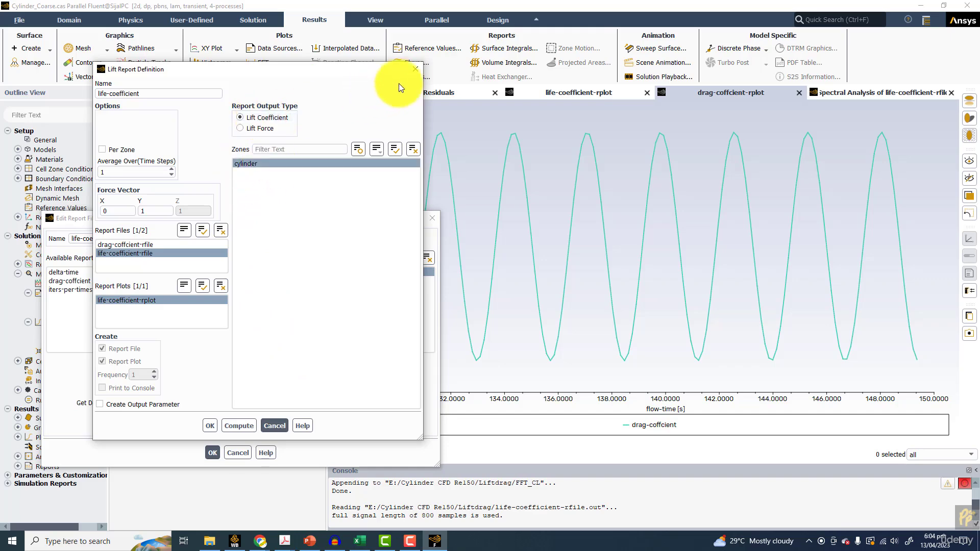
left_click(414, 70)
left_click(432, 218)
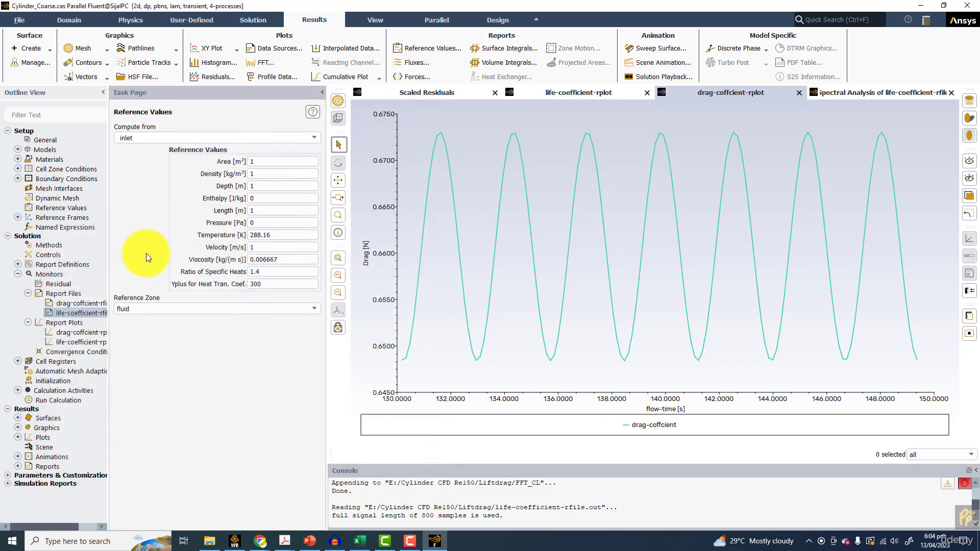
Inspect the output type of the drag-coffcient report definition used by drag-coffcient-rfile
double_click(81, 303)
left_click(304, 272)
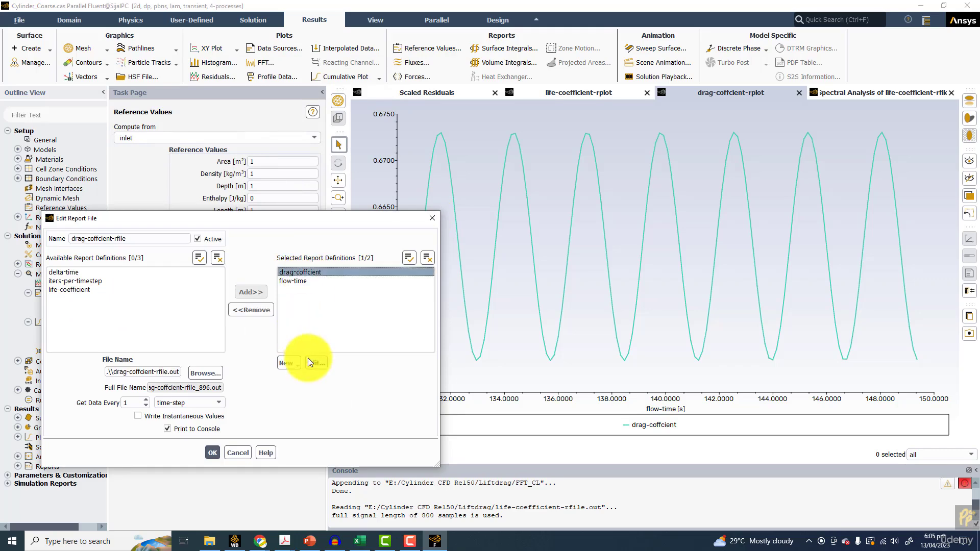
left_click(312, 362)
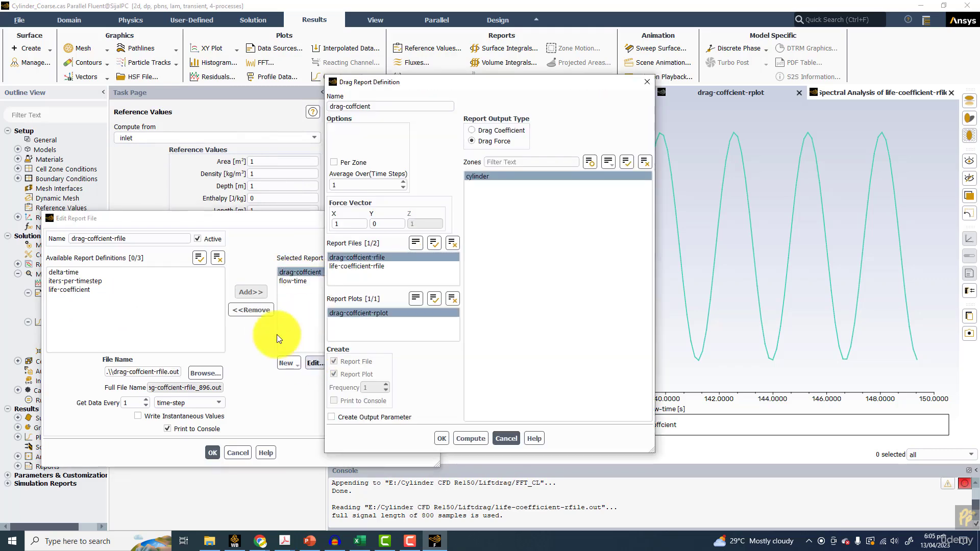
left_click(644, 83)
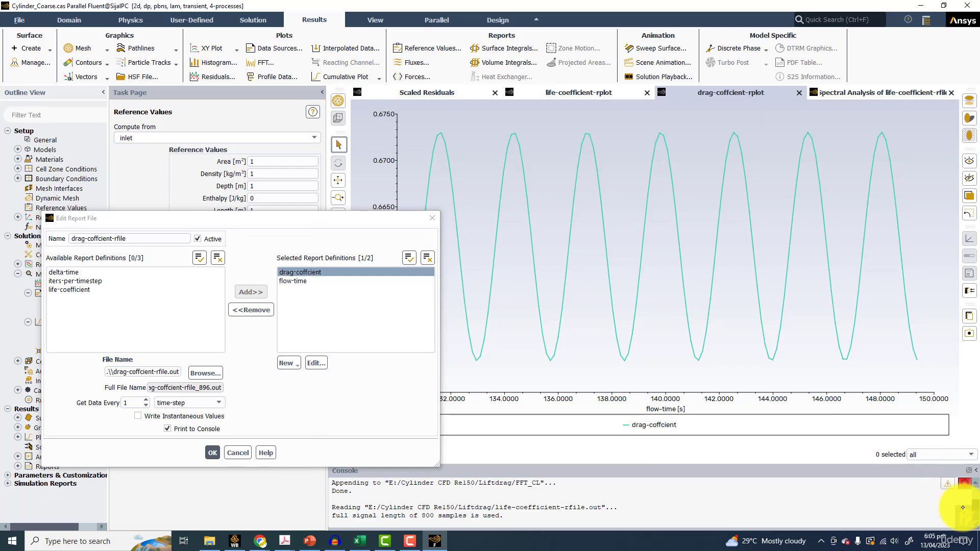
Handwrite over the drag plot that drag coefficient equals drag force divided by ½ρAV², add ×2, and close the report file settings
left_click(970, 524)
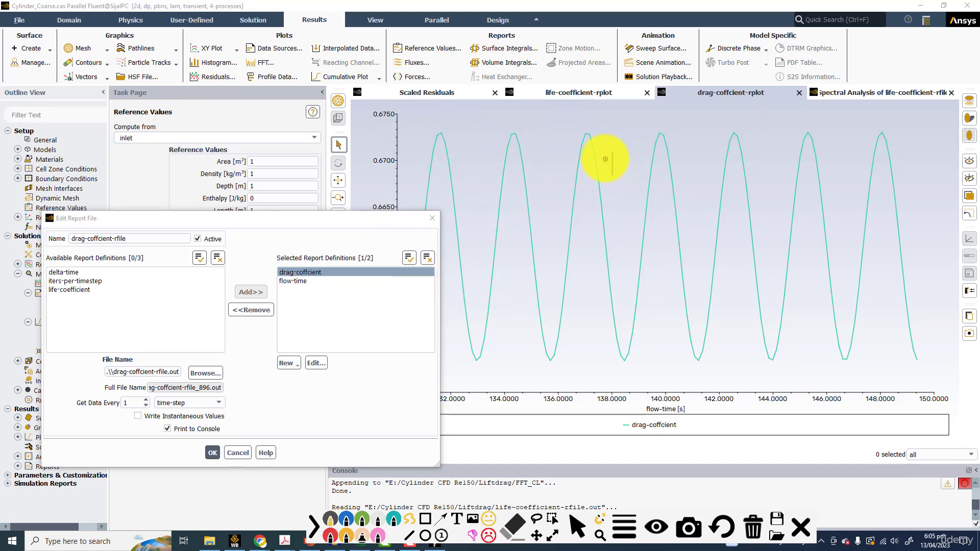
left_click_drag(652, 177, 662, 176)
mouse_move(687, 152)
left_mouse_down()
mouse_move(721, 166)
mouse_move(781, 127)
left_mouse_up()
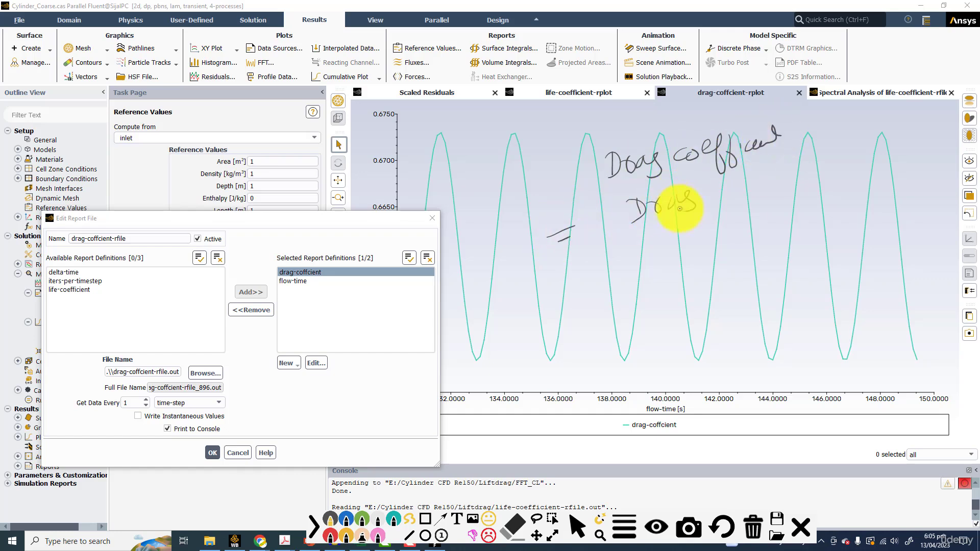
mouse_move(720, 177)
left_mouse_down()
mouse_move(716, 202)
mouse_move(724, 188)
left_mouse_up()
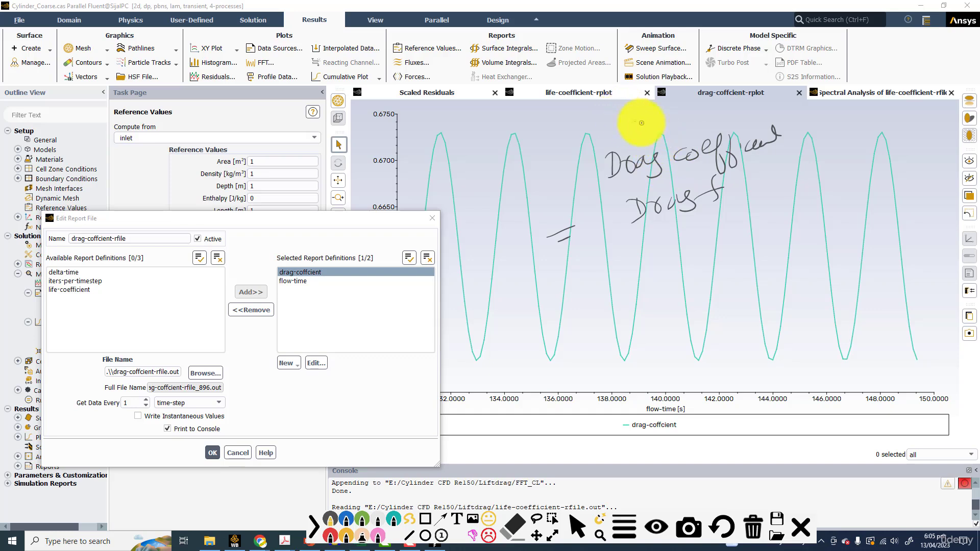
left_click_drag(740, 177, 767, 178)
left_click_drag(629, 239, 777, 188)
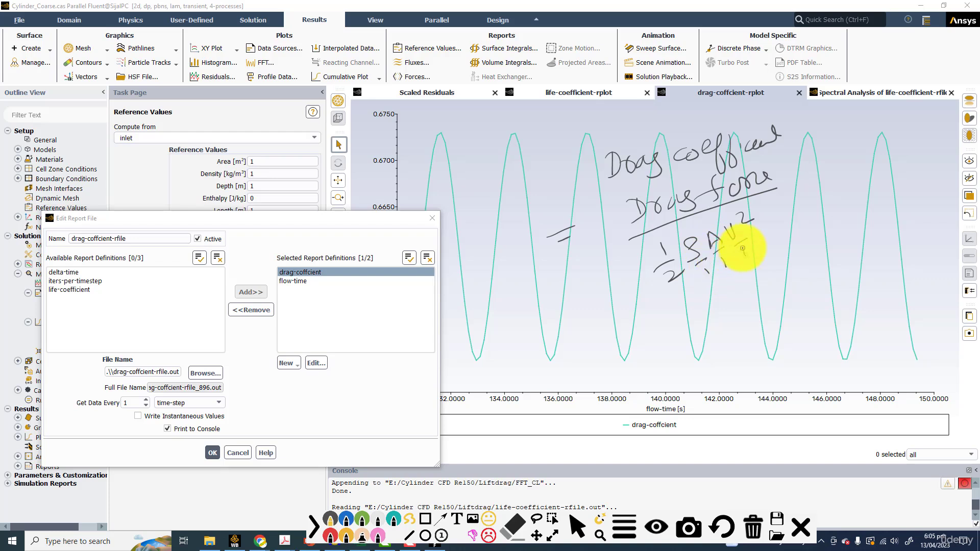
left_click_drag(743, 248, 746, 256)
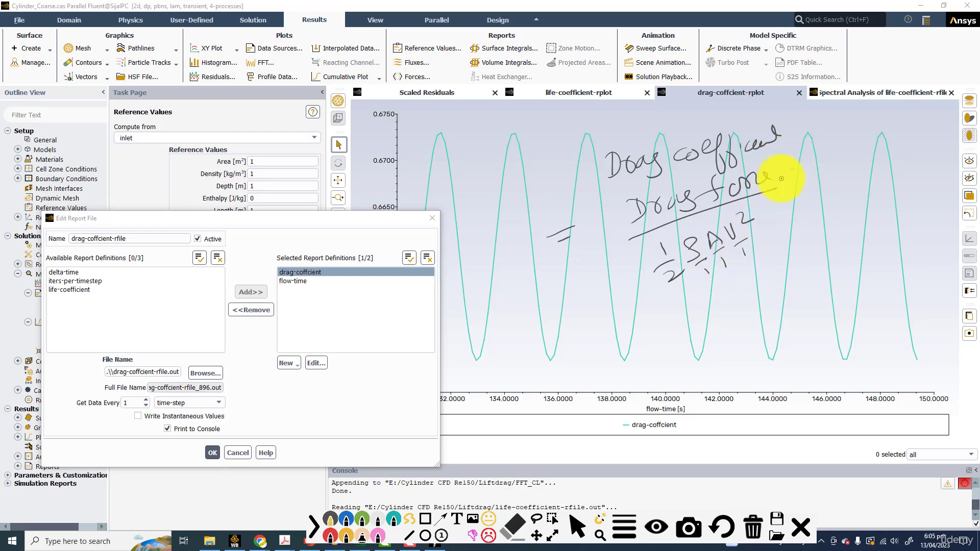
left_click_drag(789, 161, 802, 170)
mouse_move(800, 157)
left_mouse_down()
mouse_move(794, 179)
mouse_move(830, 149)
left_mouse_up()
left_click_drag(639, 180, 778, 124)
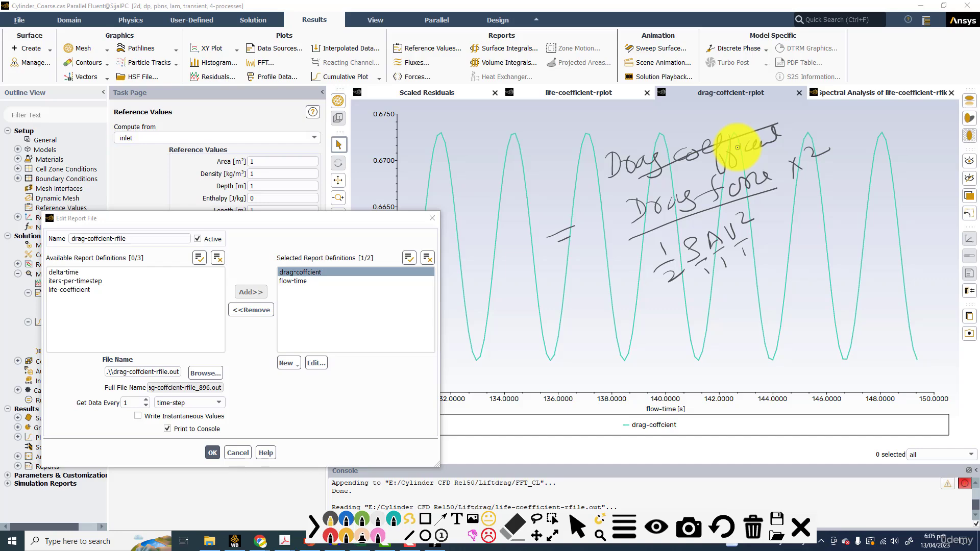
left_click(433, 218)
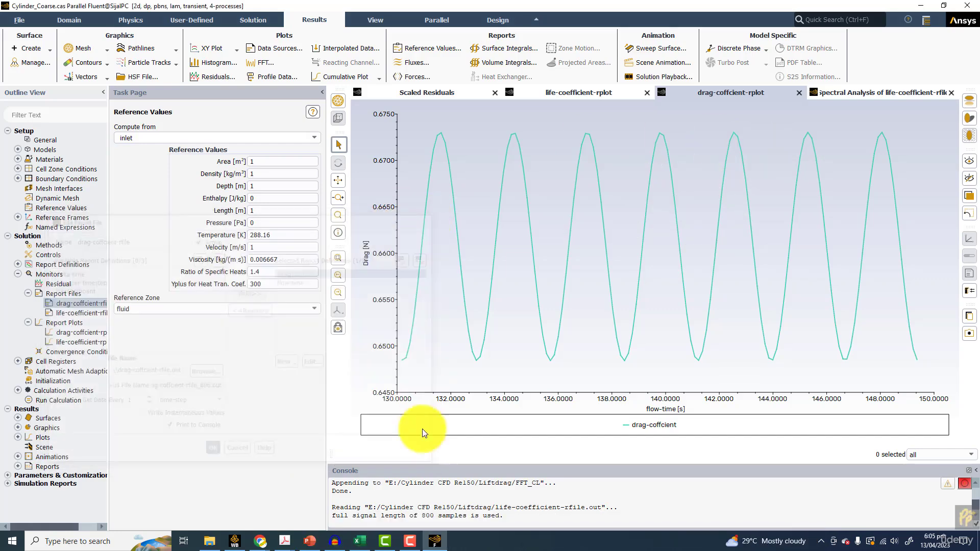
Switch to Excel and calculate the mean drag coefficient in D806 as =D805*2
left_click(359, 542)
left_click(229, 460)
type("=")
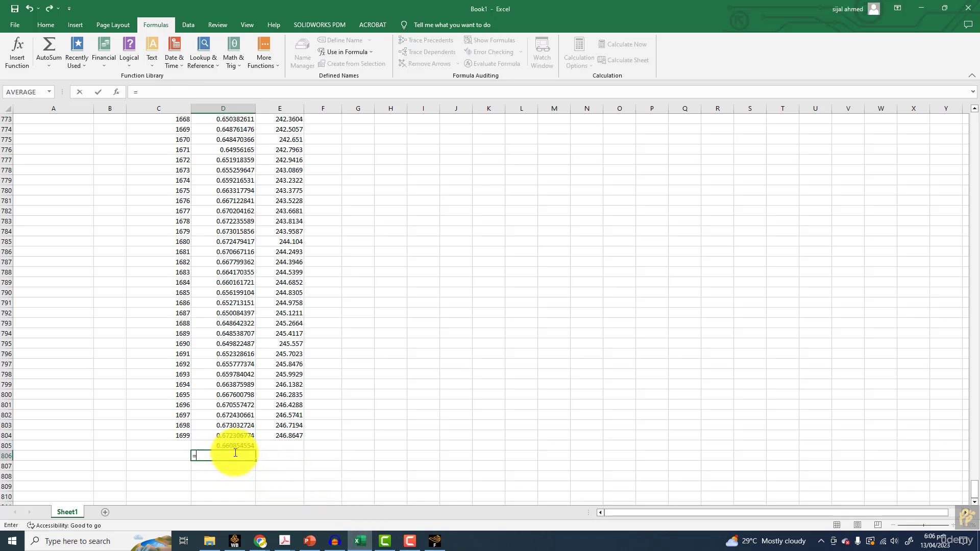
left_click(234, 447)
type("*")
key("Return")
left_click(248, 458)
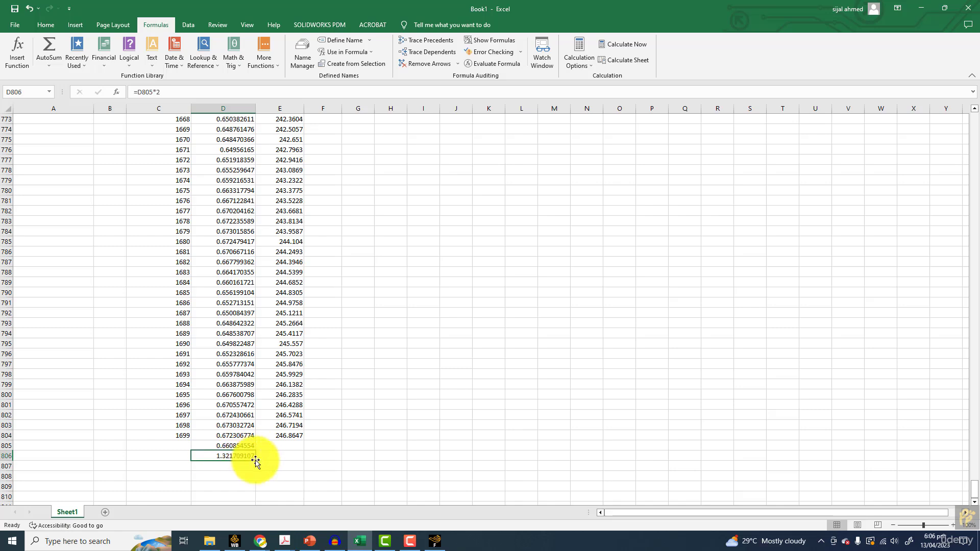
Switch to the sample presentation in PowerPoint and find the Results and Discussion slide comparing experimental and CFD drag coefficients
left_click(308, 540)
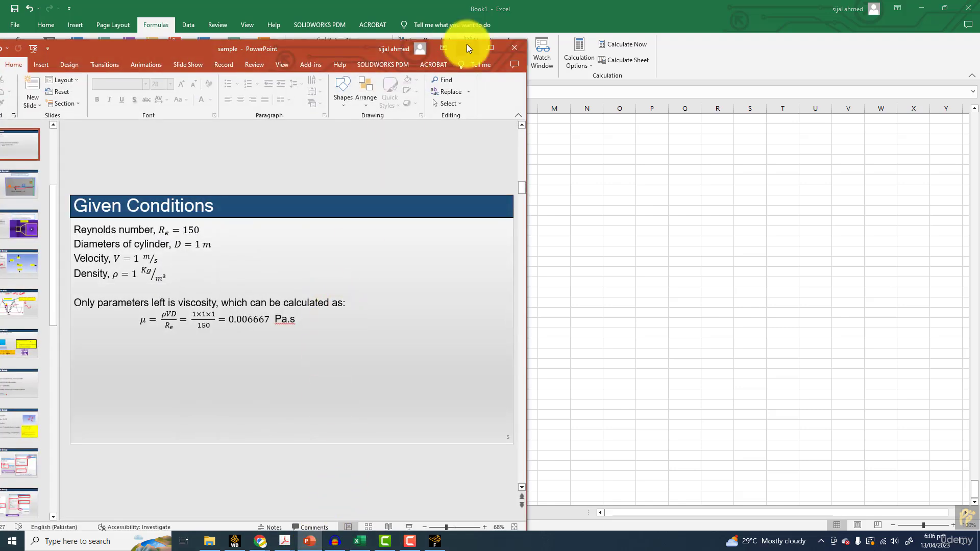
left_click(486, 49)
scroll(427, 322, "up", 2)
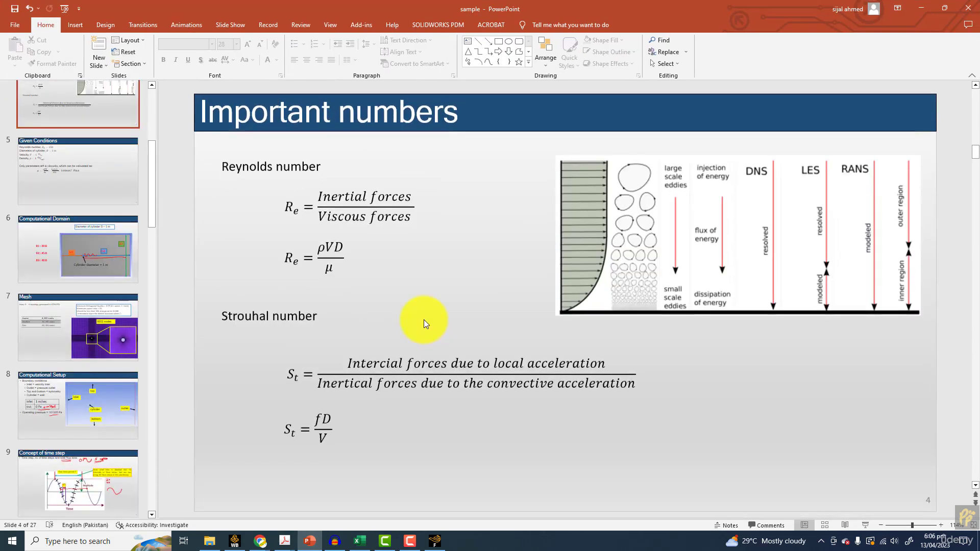
scroll(423, 318, "down", 4)
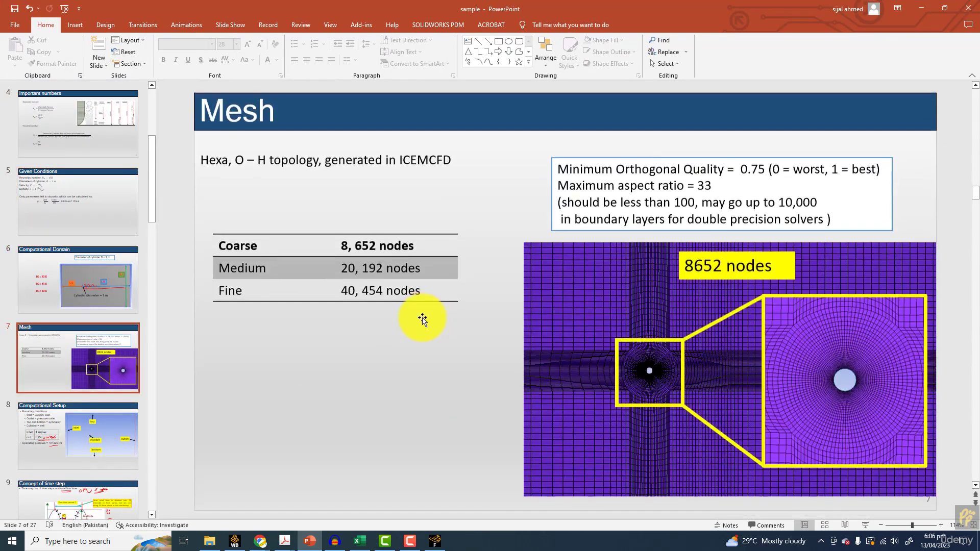
scroll(422, 317, "down", 3)
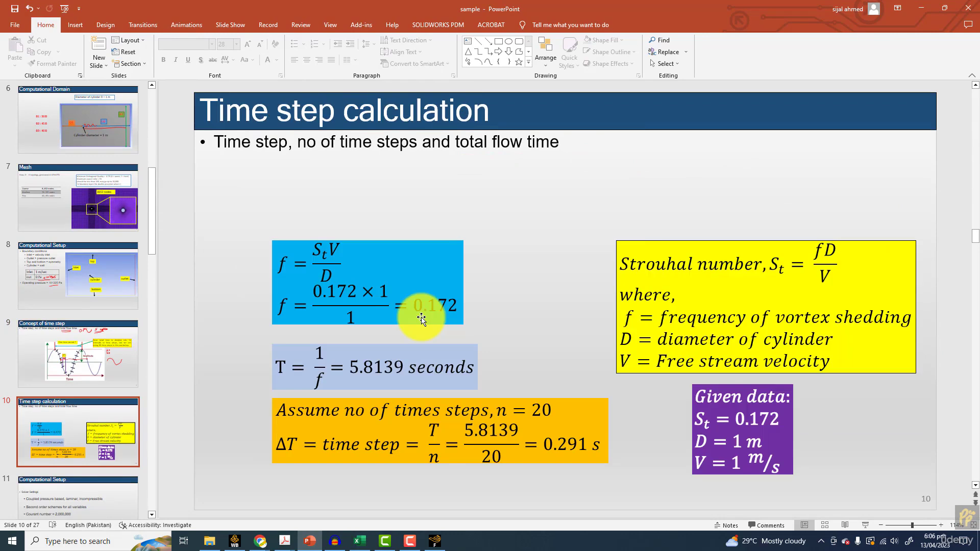
scroll(422, 318, "down", 4)
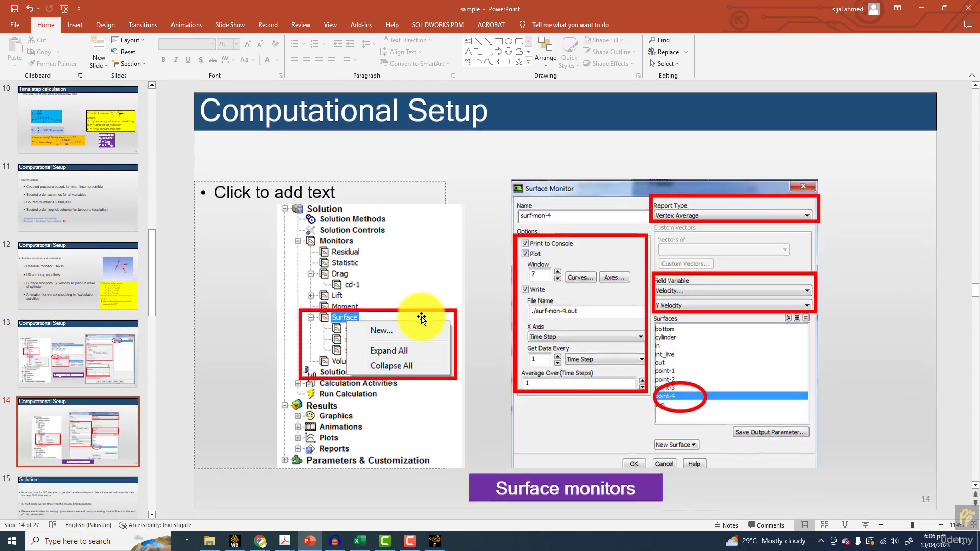
scroll(422, 318, "down", 3)
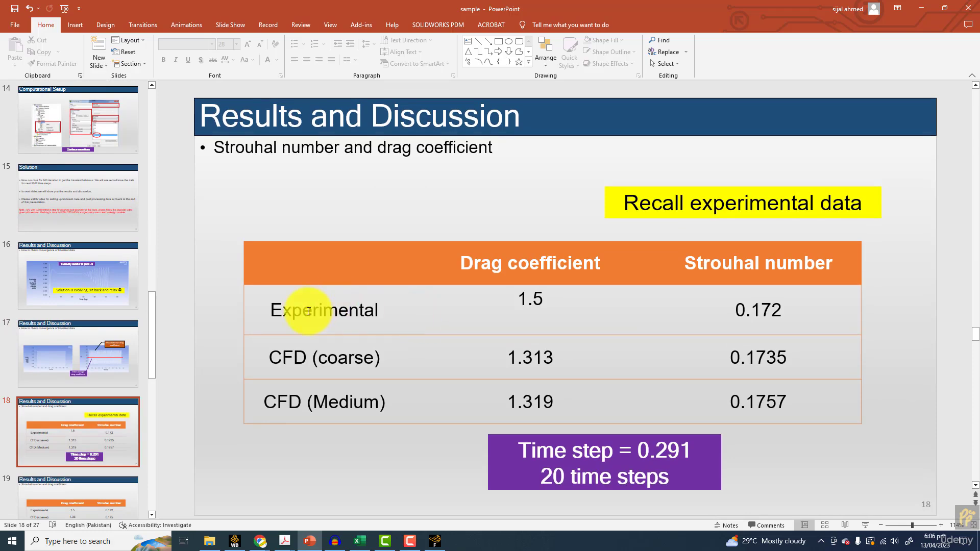
Place the presentation window beside the worksheet and compare the calculated drag coefficient with the 20 and 40 time step results tables
left_click(942, 8)
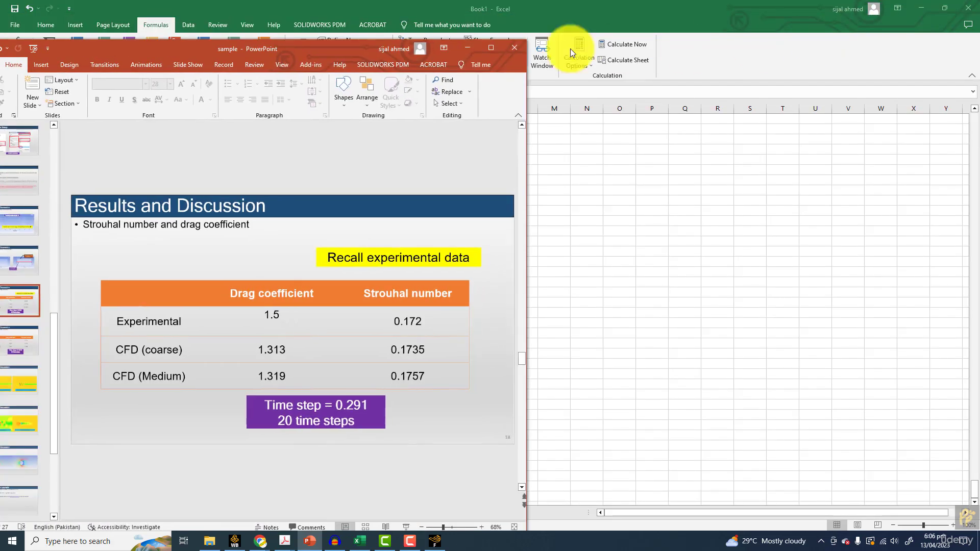
left_click_drag(315, 54, 712, 26)
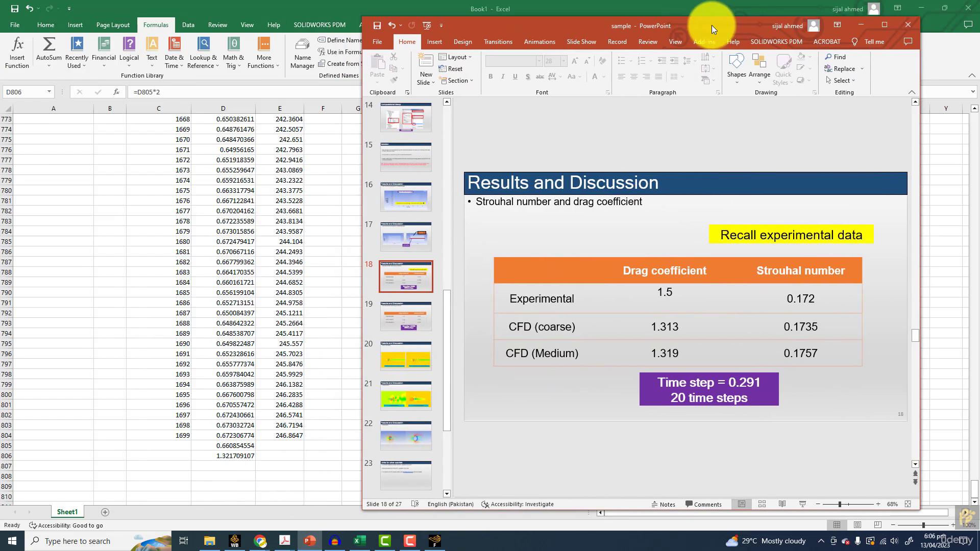
scroll(584, 347, "down", 1)
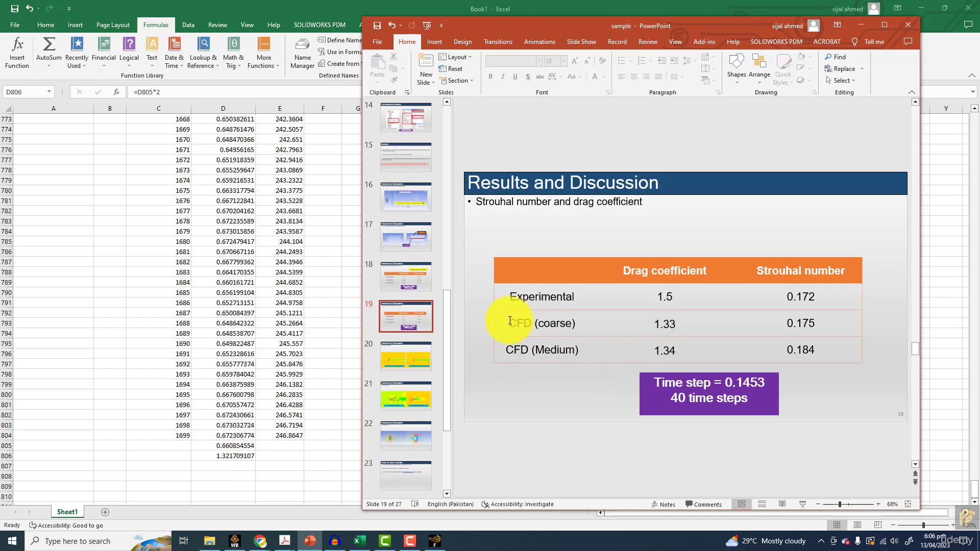
left_click_drag(508, 323, 797, 357)
left_click(549, 422)
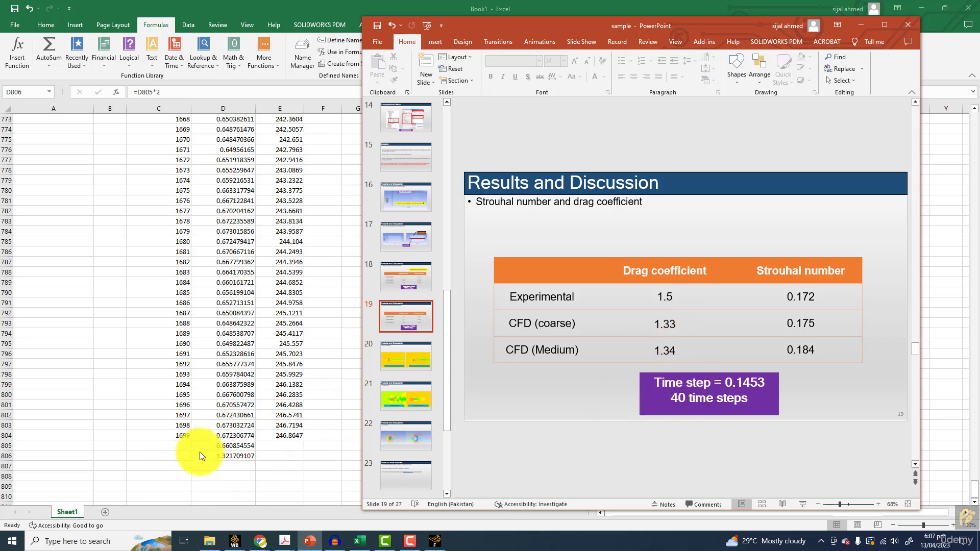
Return to the Excel workbook and inspect the average drag formula in D805
left_click(219, 446)
left_click(228, 445)
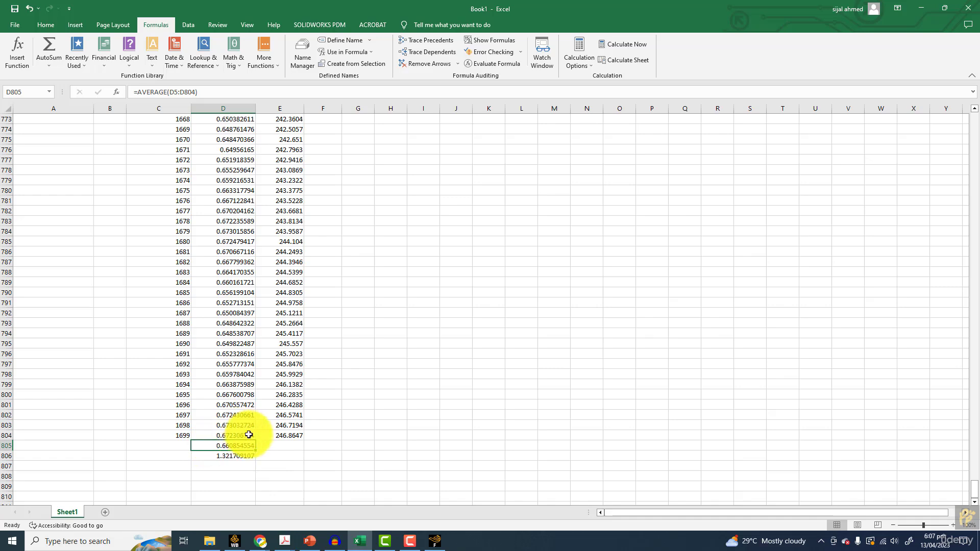
left_click(266, 446)
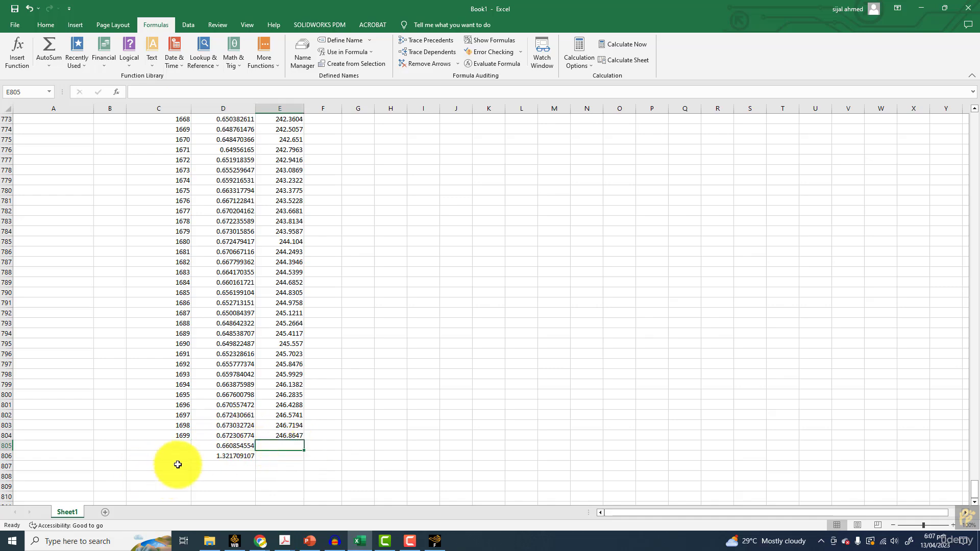
scroll(182, 466, "up", 5)
Add a new worksheet and choose life-coefficient-rfile from the Liftdrag folder for text import, with all file types listed
left_click(106, 513)
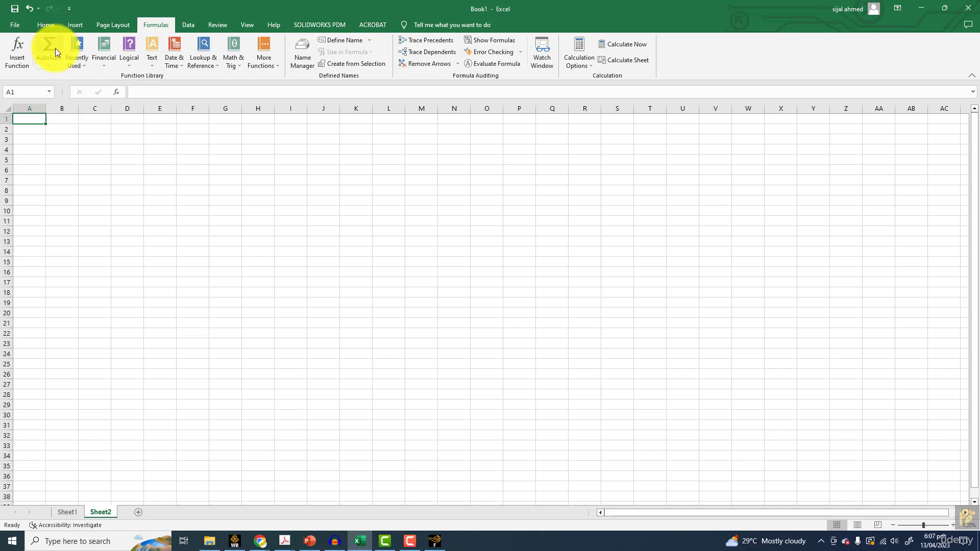
left_click(47, 25)
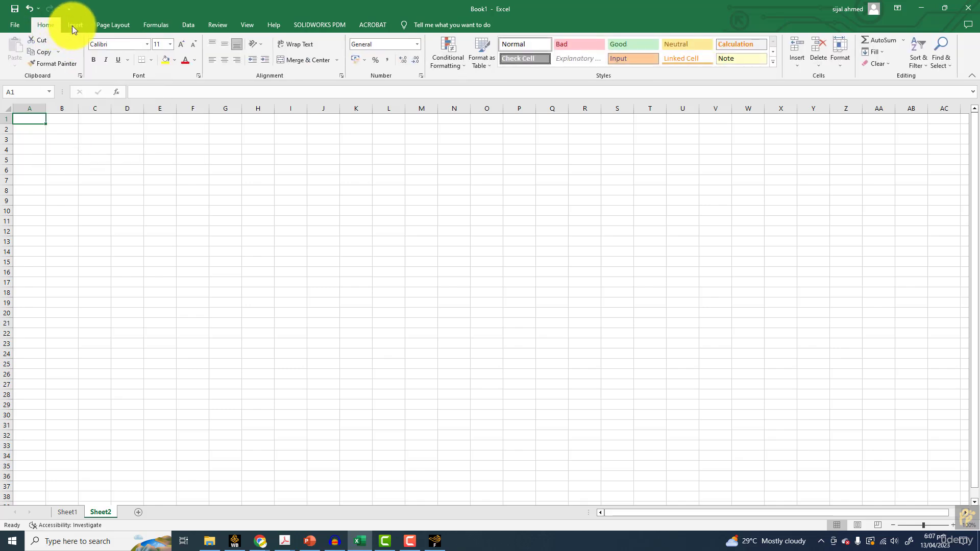
left_click(187, 24)
left_click(61, 51)
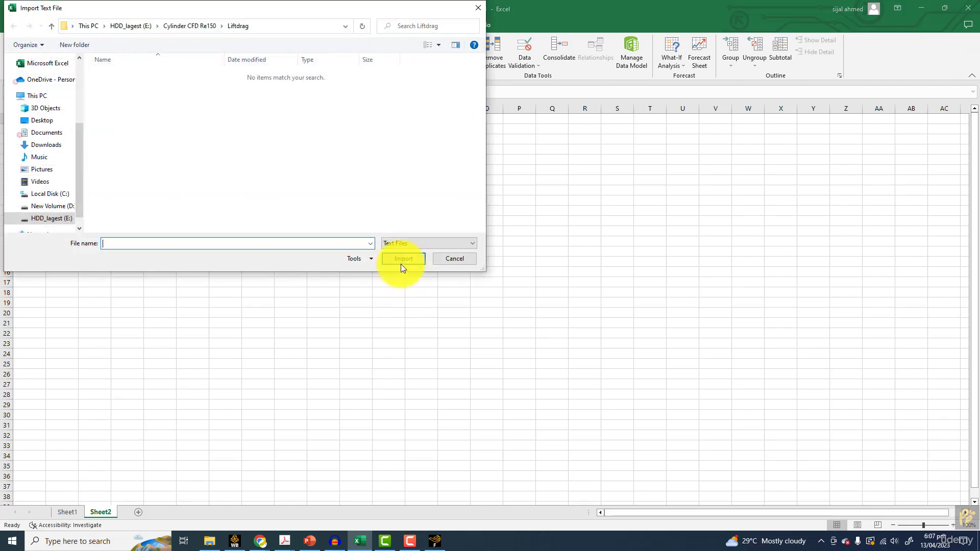
left_click(411, 245)
left_click(408, 256)
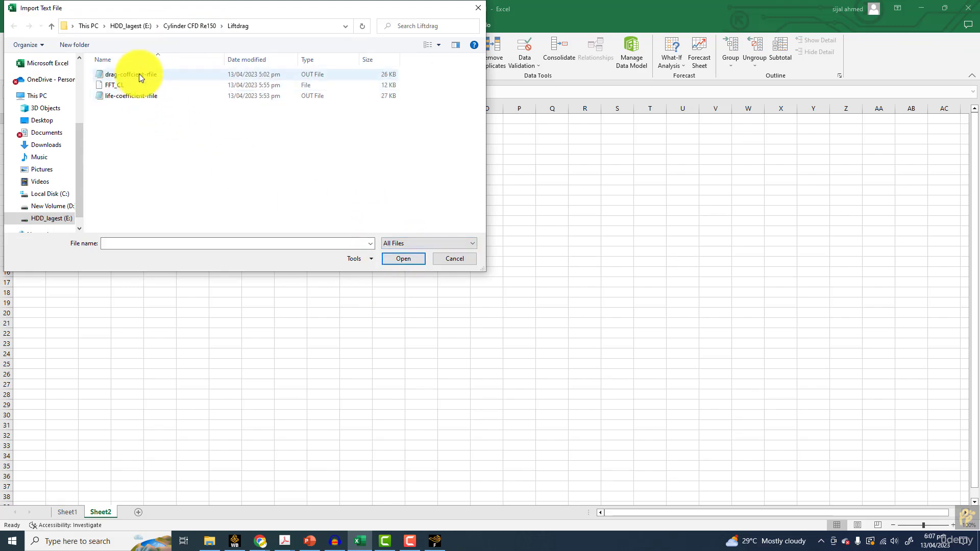
double_click(128, 96)
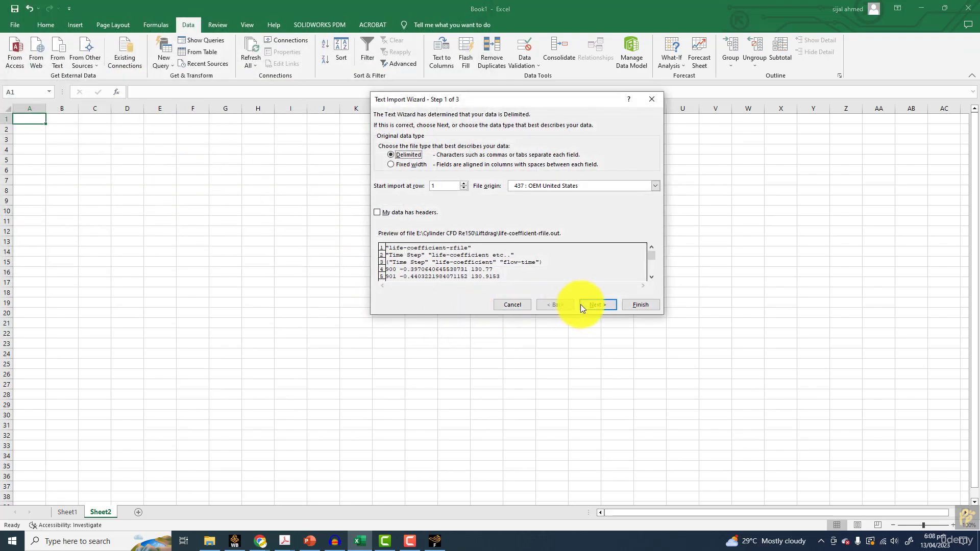
Import the lift data as delimited text with tab and space delimiters and General column format, placing it at A1 of Sheet2
left_click(601, 304)
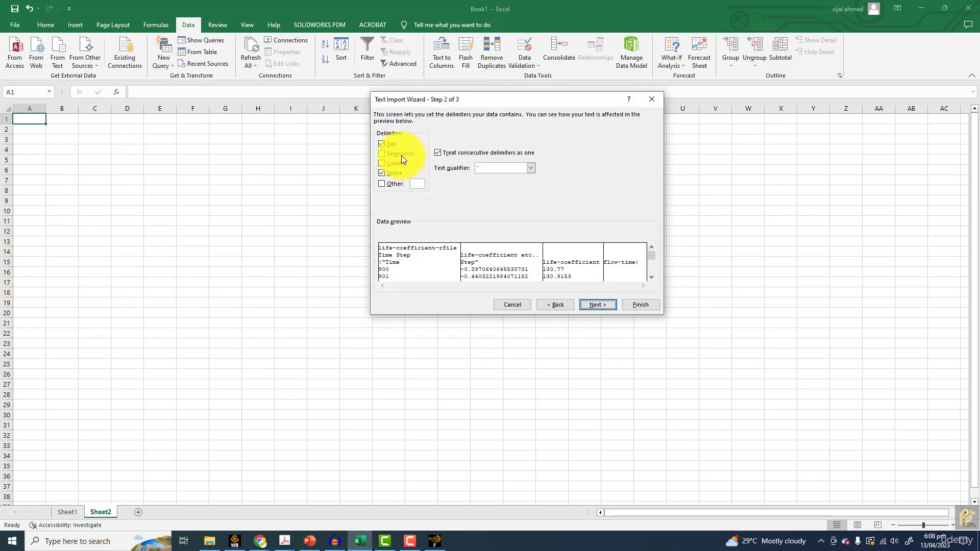
left_click(605, 305)
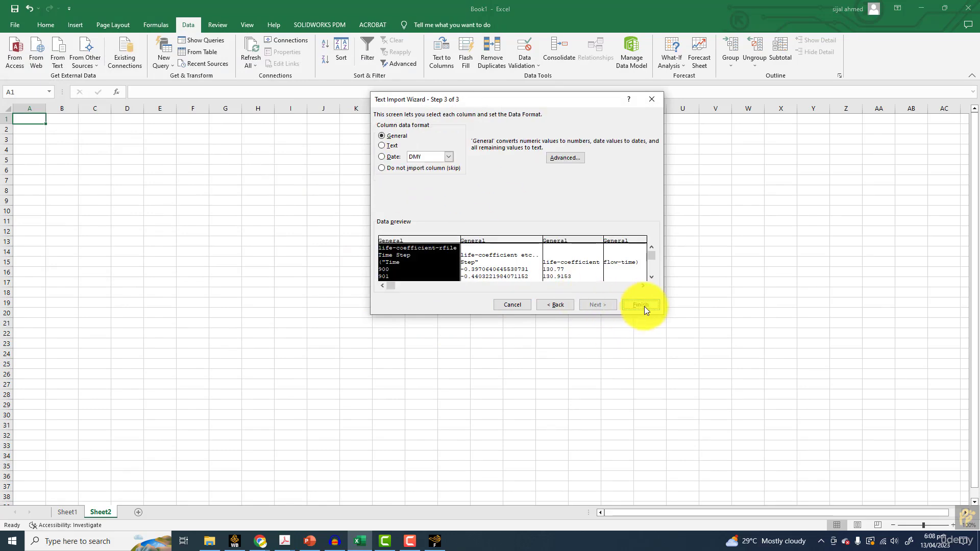
left_click(641, 305)
left_click(534, 262)
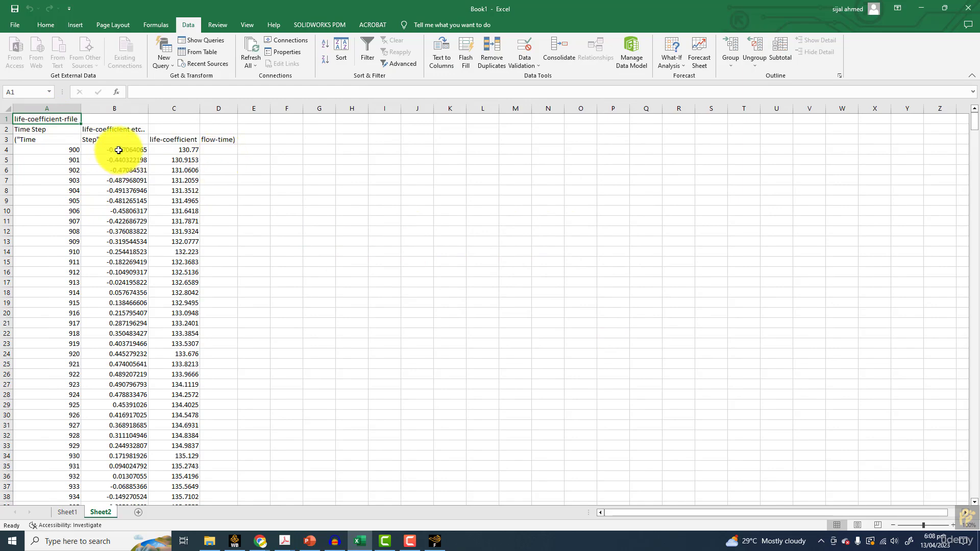
Square the first lift value in E4 with =(B4)^2 and fill the formula down to E803
left_click(254, 149)
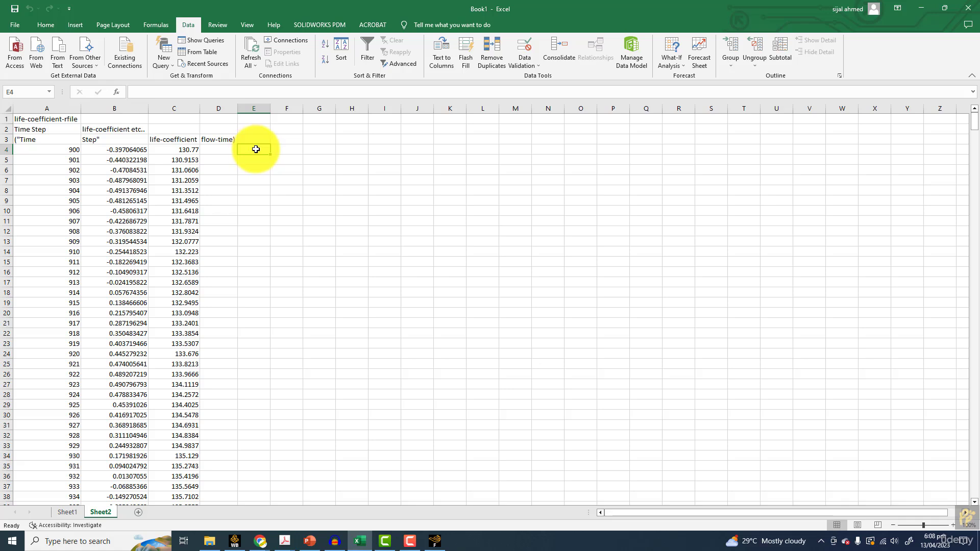
type("=(")
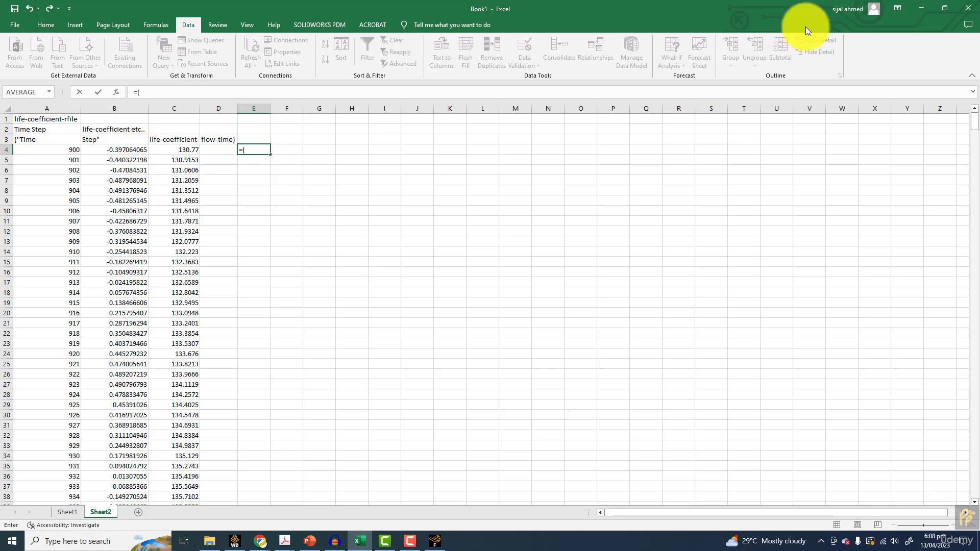
left_click(130, 149)
type(")")
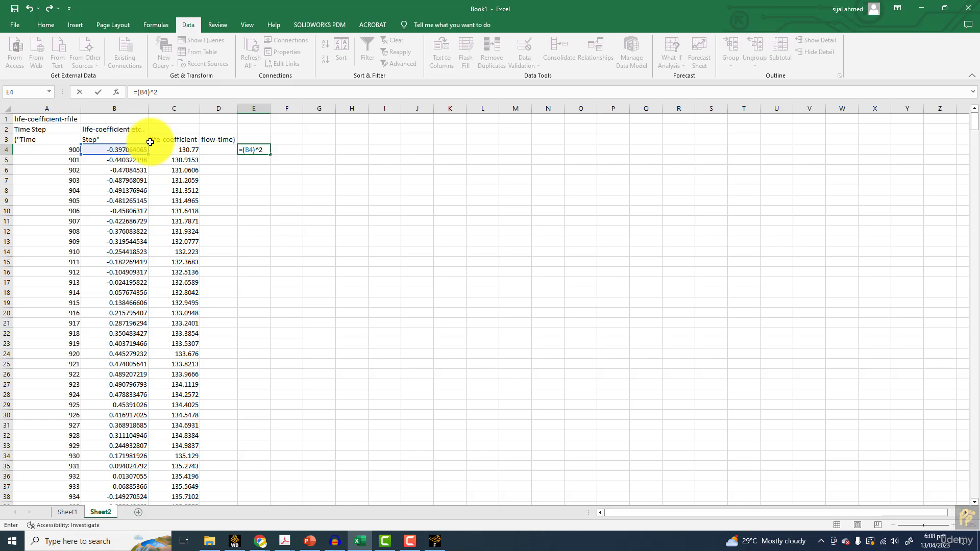
type("^2")
key("Return")
left_click(256, 149)
left_click_drag(270, 154, 273, 491)
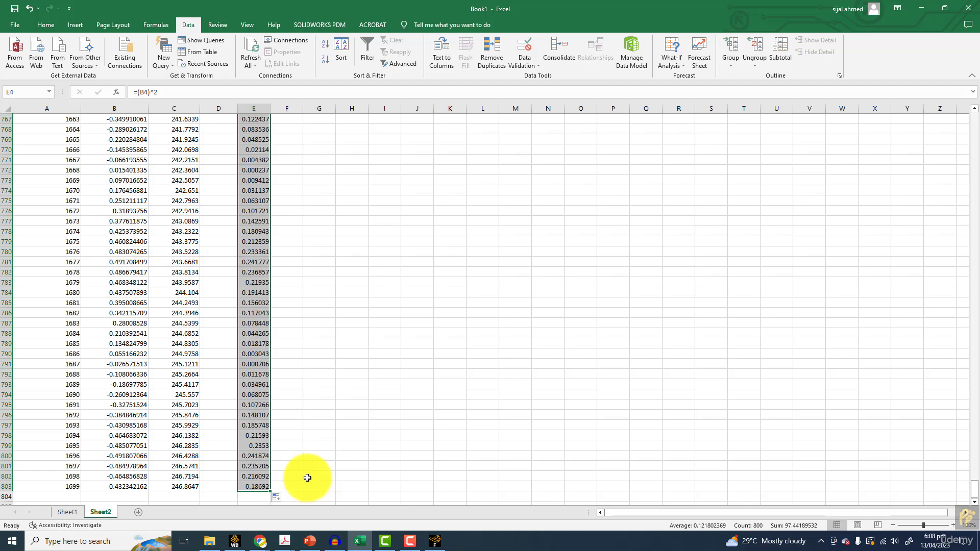
Average the squared lift values E4:E803 in cell E804
scroll(307, 478, "down", 2)
left_click(258, 436)
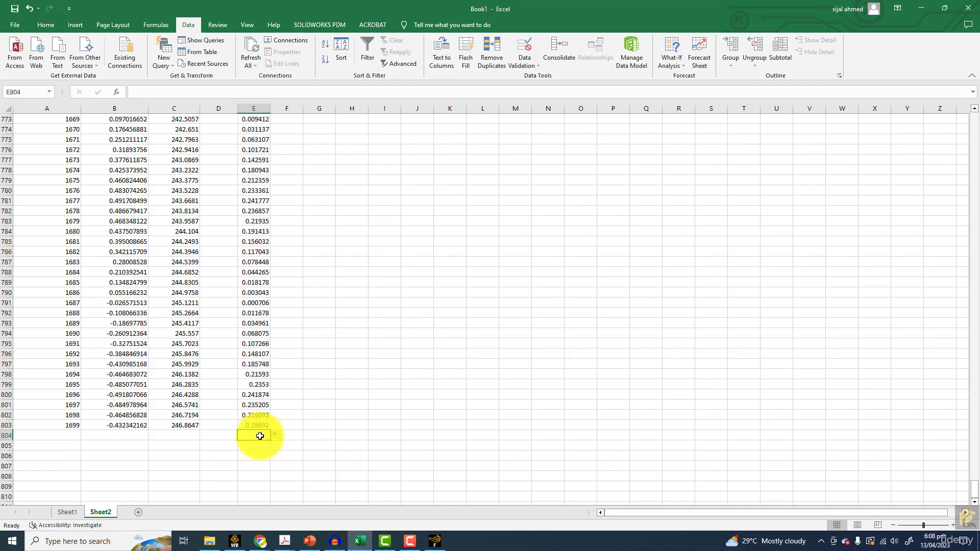
left_click_drag(976, 480, 963, 62)
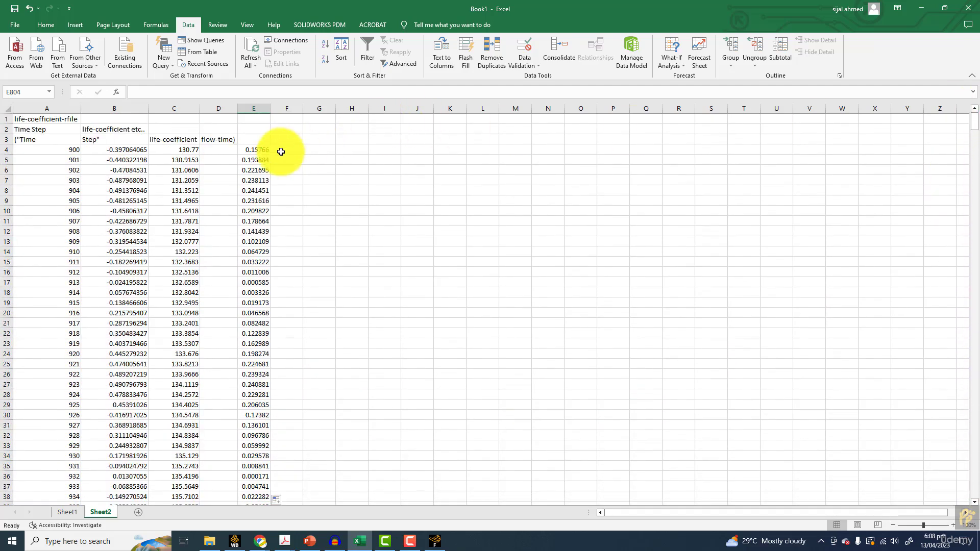
left_click_drag(255, 149, 254, 486)
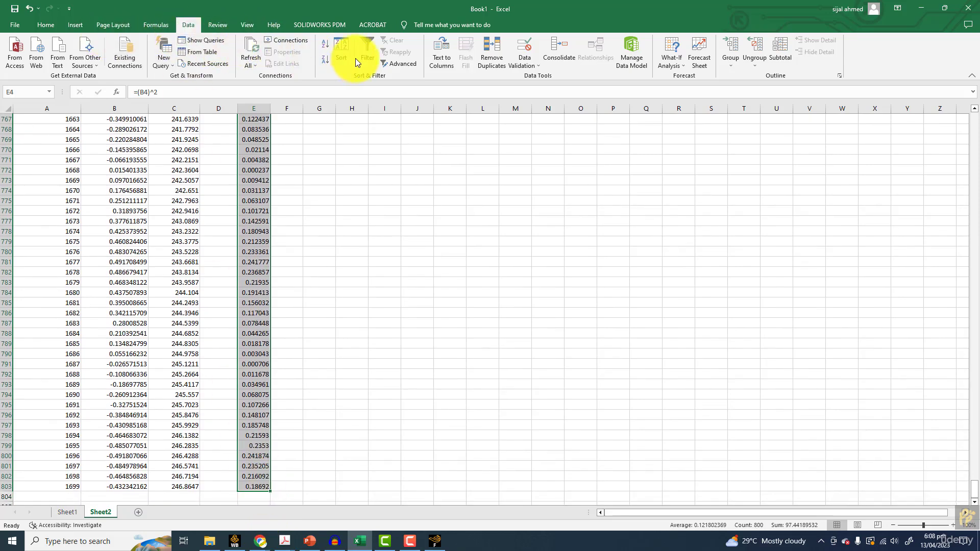
left_click(154, 25)
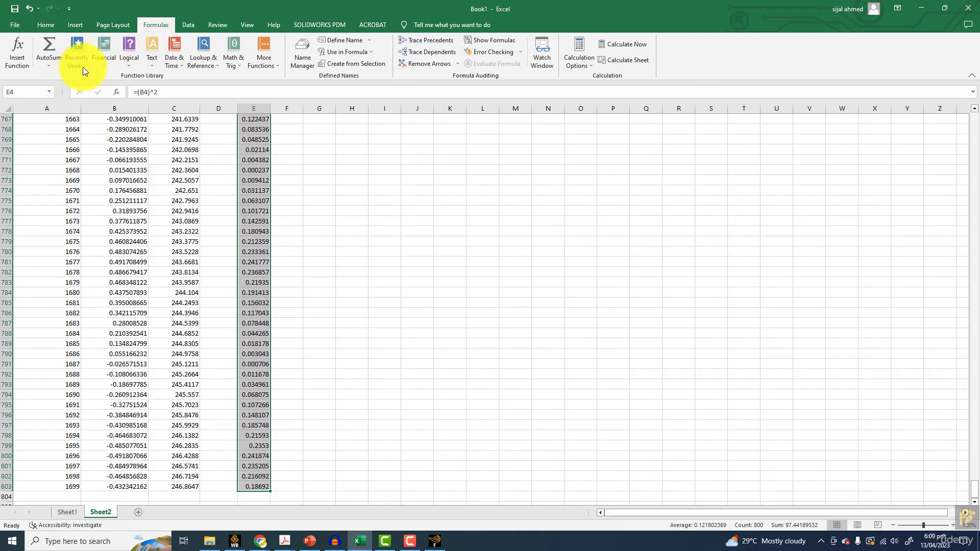
left_click(50, 65)
left_click(57, 88)
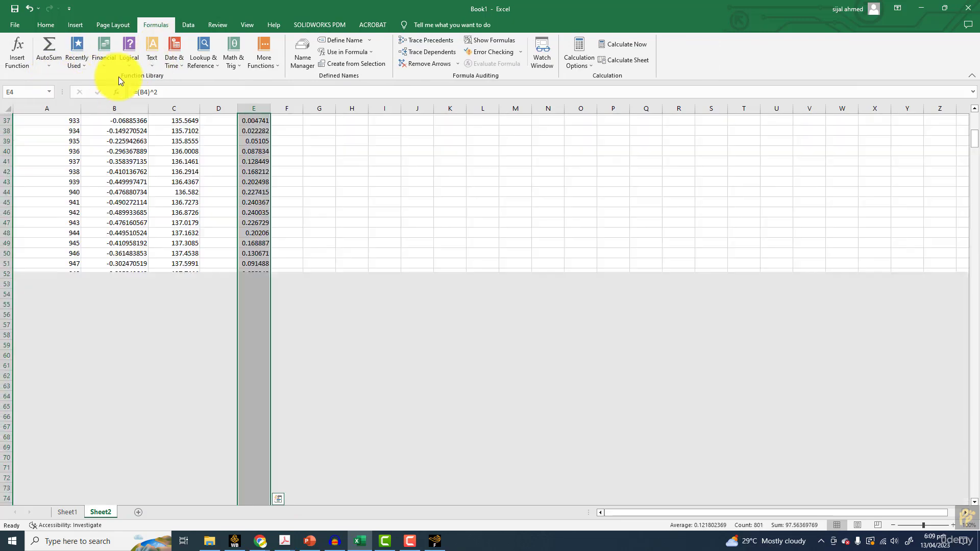
Calculate the square root of the mean squared lift in E805 with =sqrt(E804)
scroll(330, 351, "down", 15)
left_click_drag(978, 153, 977, 431)
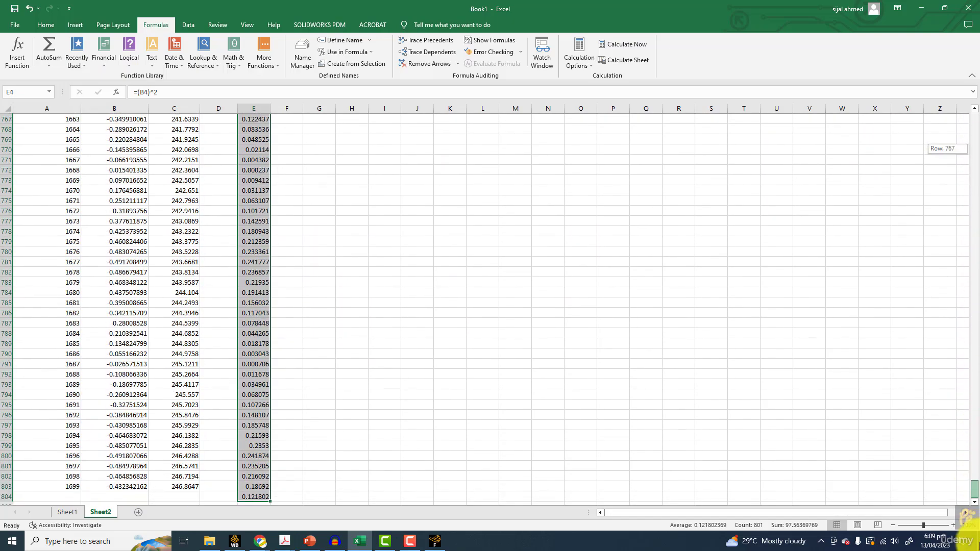
scroll(270, 443, "down", 5)
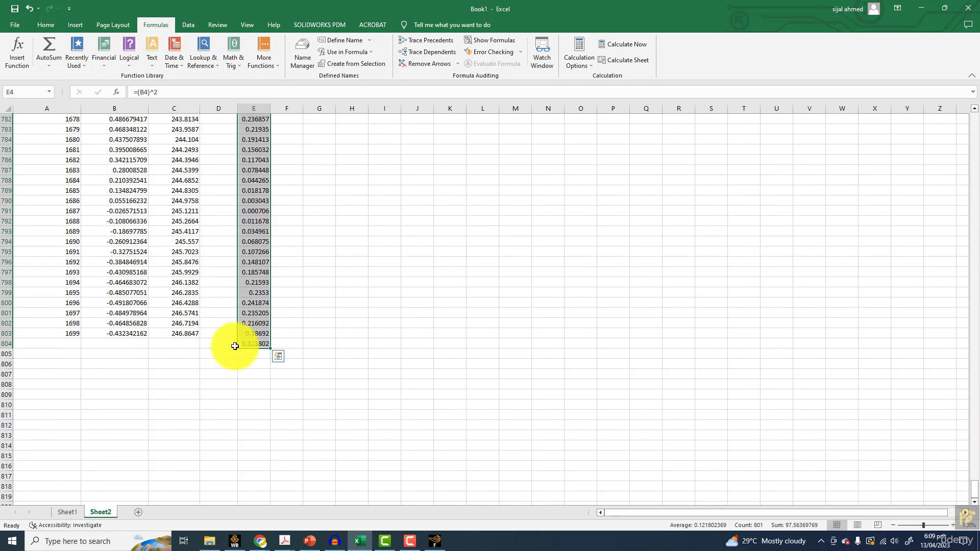
left_click(252, 353)
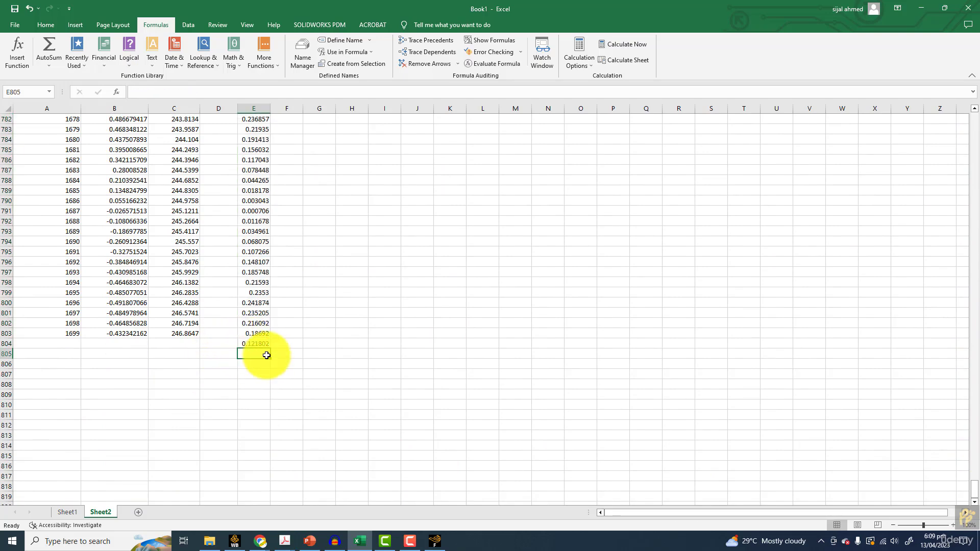
type("=sq")
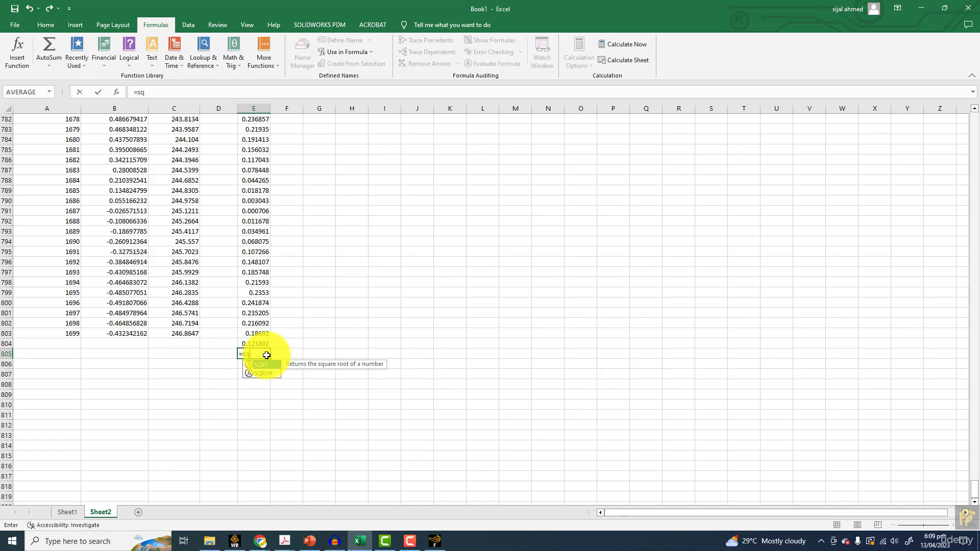
type("rt(")
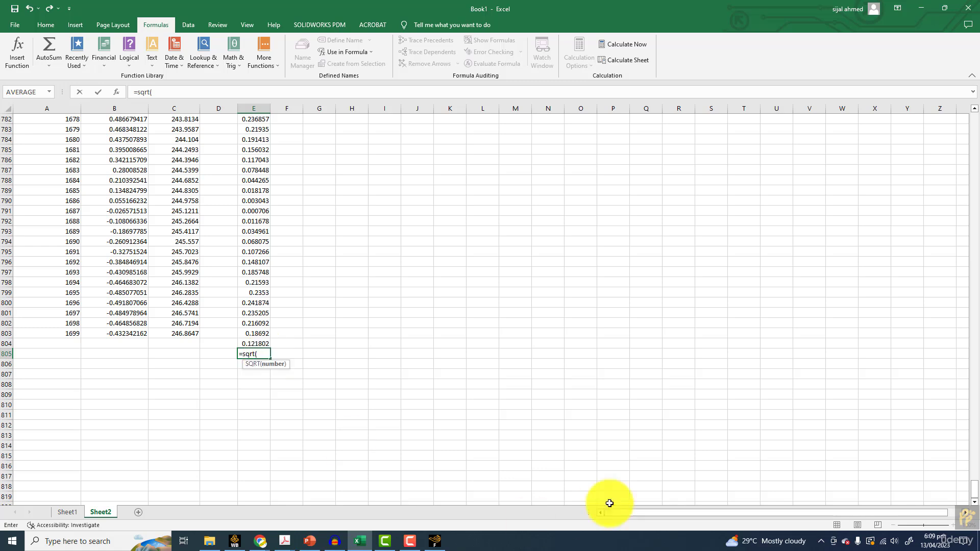
left_click(257, 343)
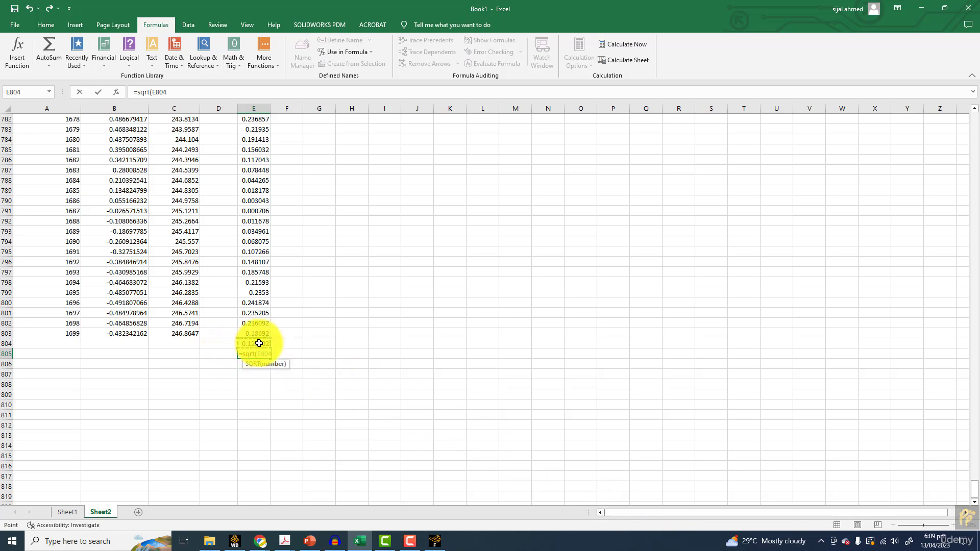
type(")")
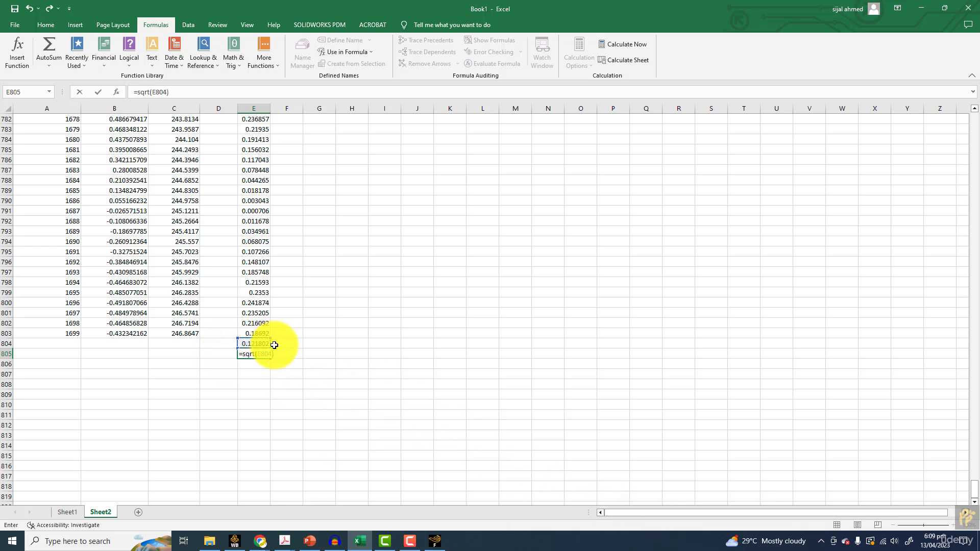
key("Return")
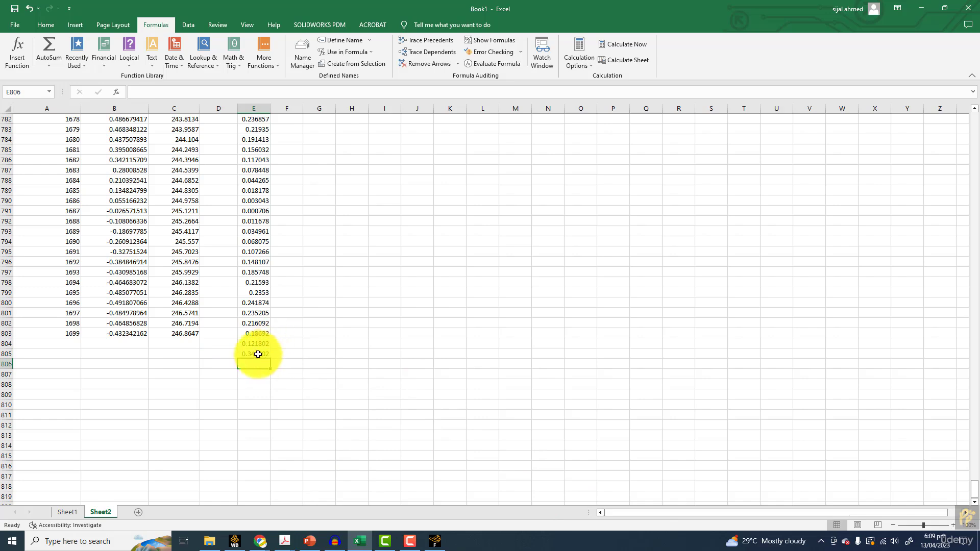
Enter the label "rmp CL" in D805 beside the square-root result
left_click(214, 354)
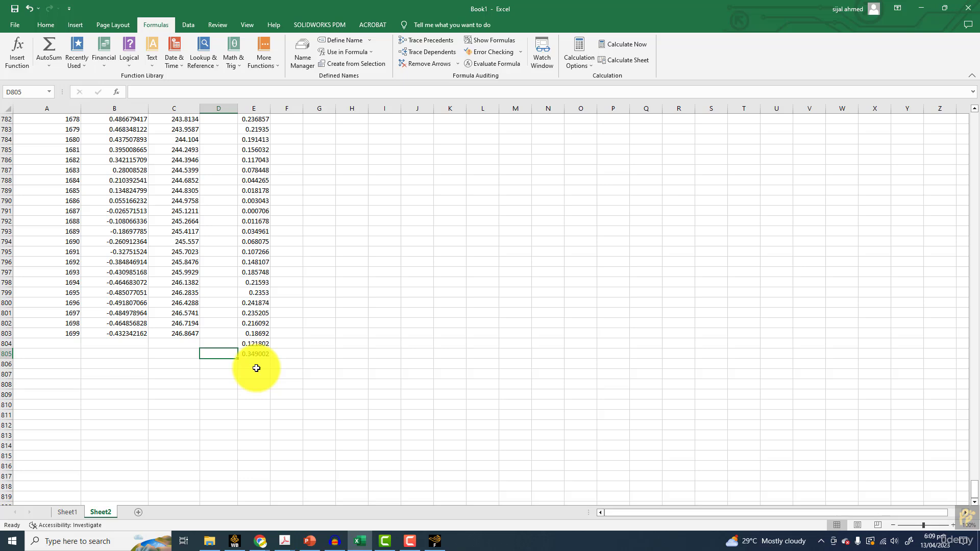
type("rmp C")
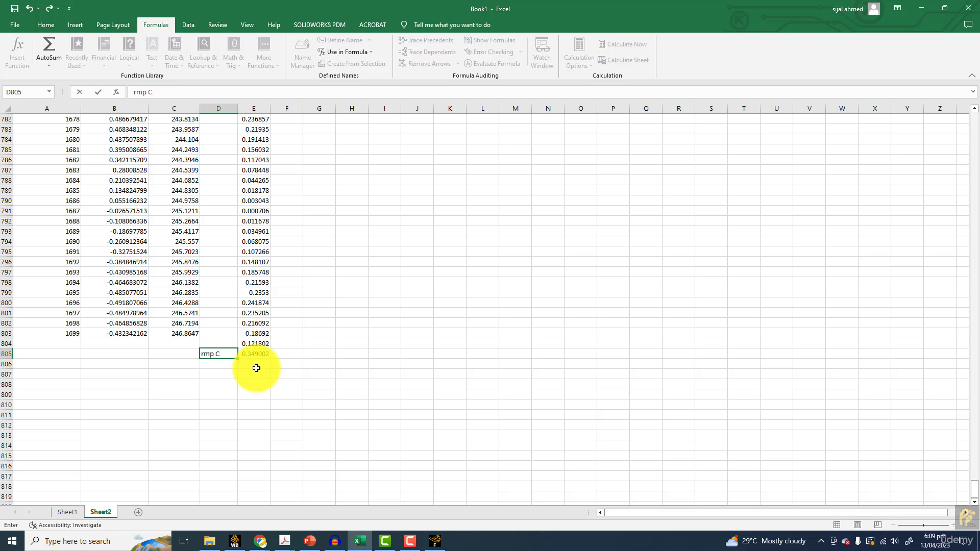
type("L")
left_click(256, 369)
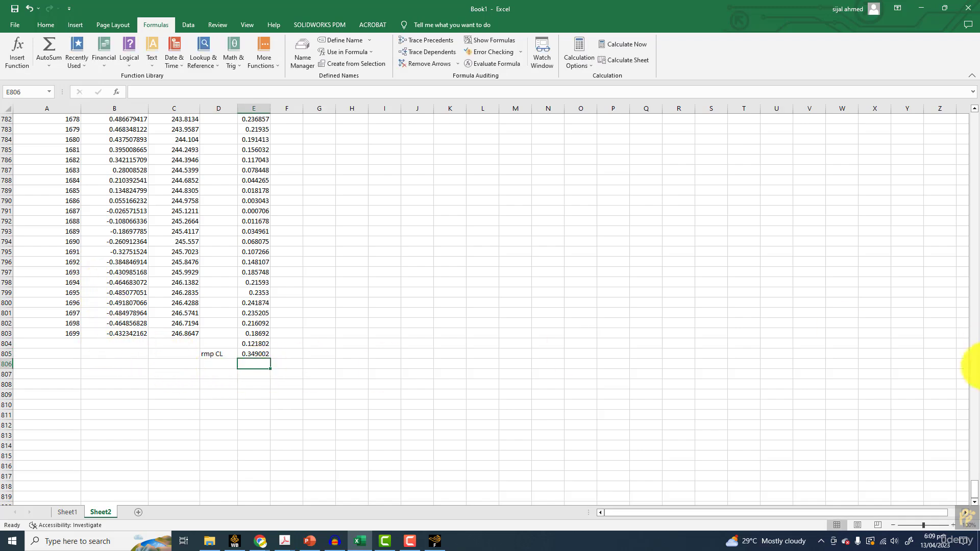
Average the raw lift coefficients B4:B803 in cell B804 and select that cell
left_click_drag(971, 491, 965, 61)
left_click_drag(108, 148, 131, 462)
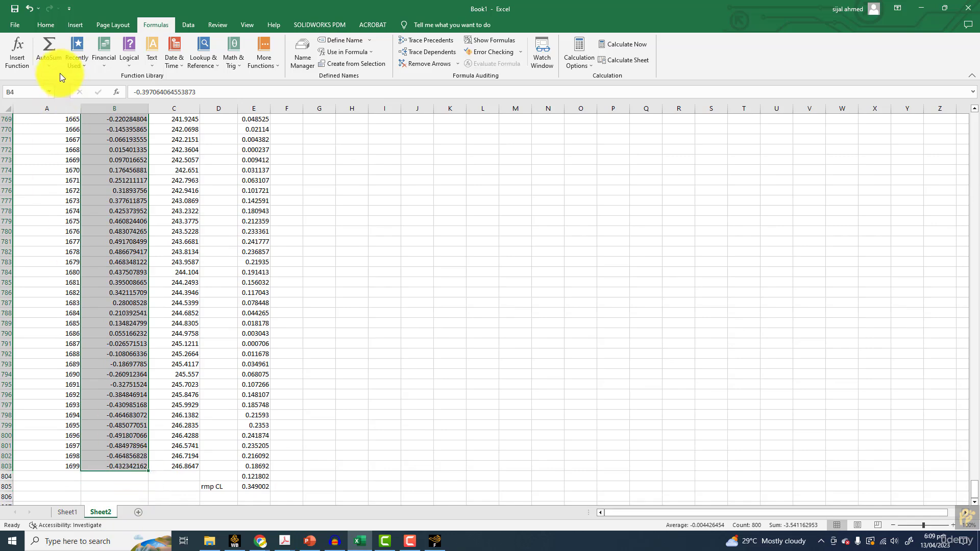
left_click(48, 66)
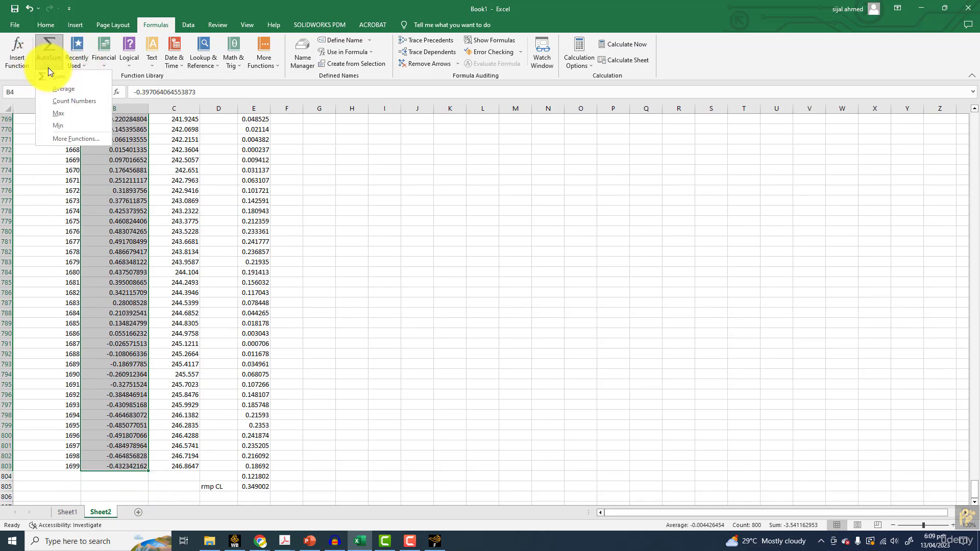
left_click(55, 91)
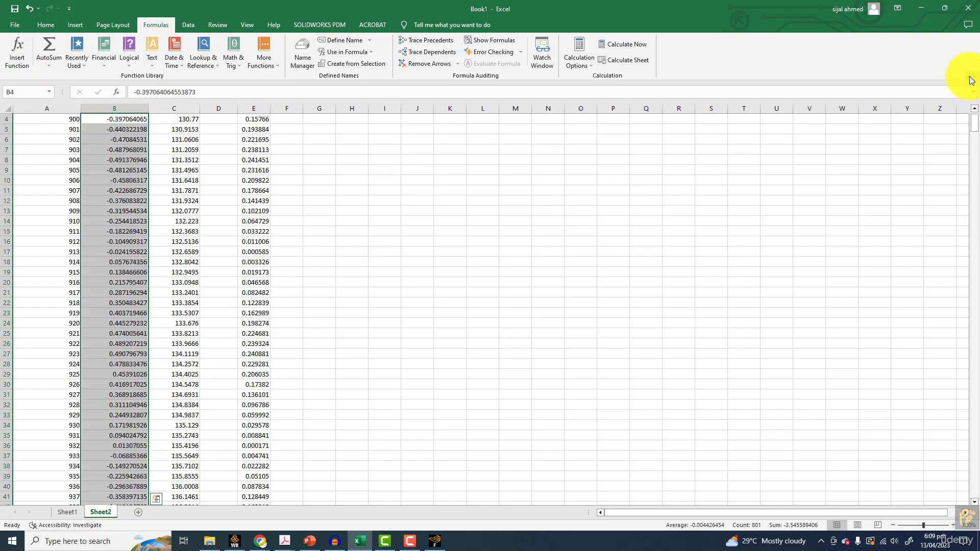
left_click_drag(973, 124, 942, 544)
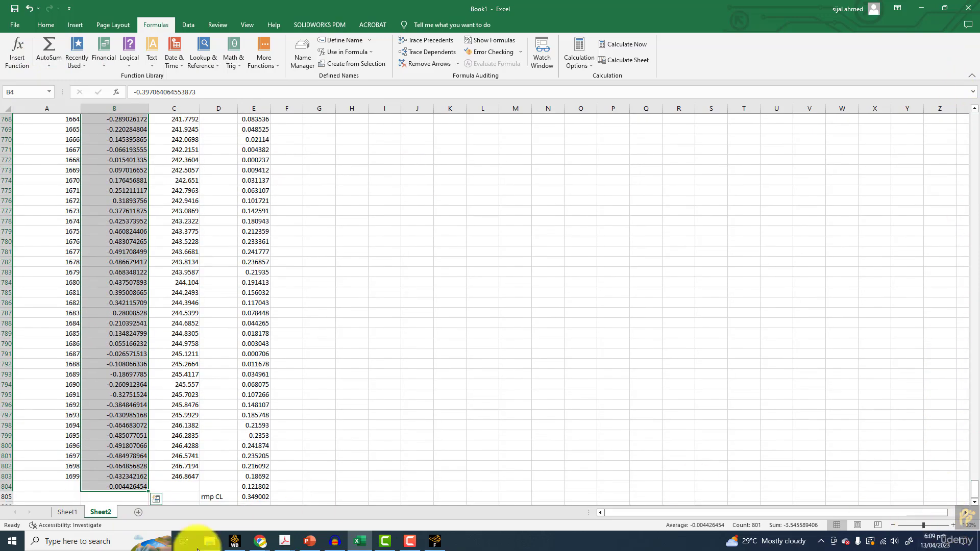
left_click(140, 487)
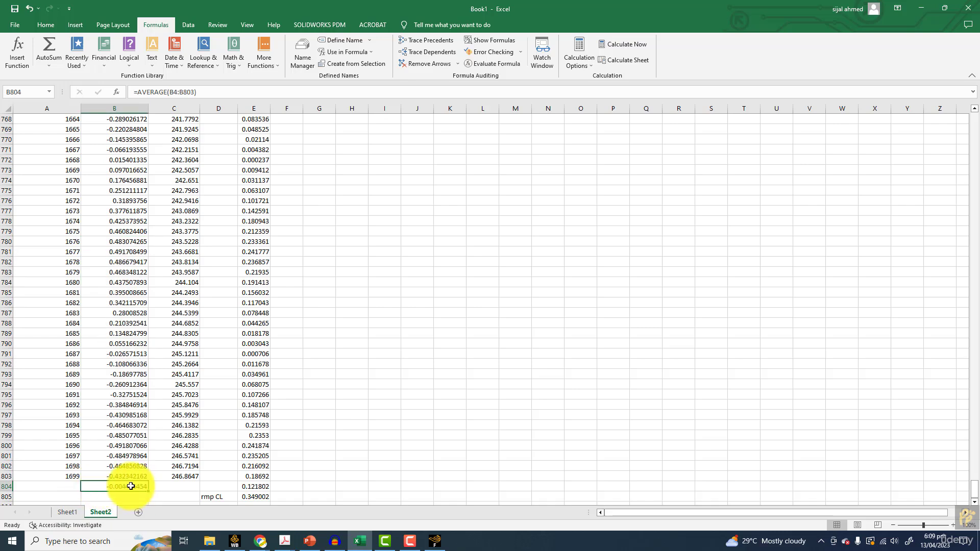
Correct the label in D805 to "rms CL"
scroll(129, 487, "down", 3)
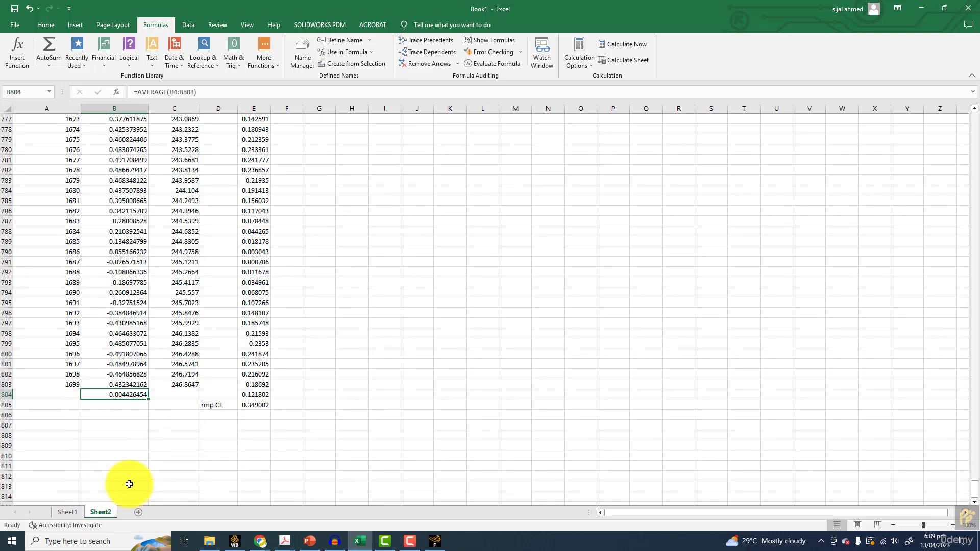
double_click(213, 405)
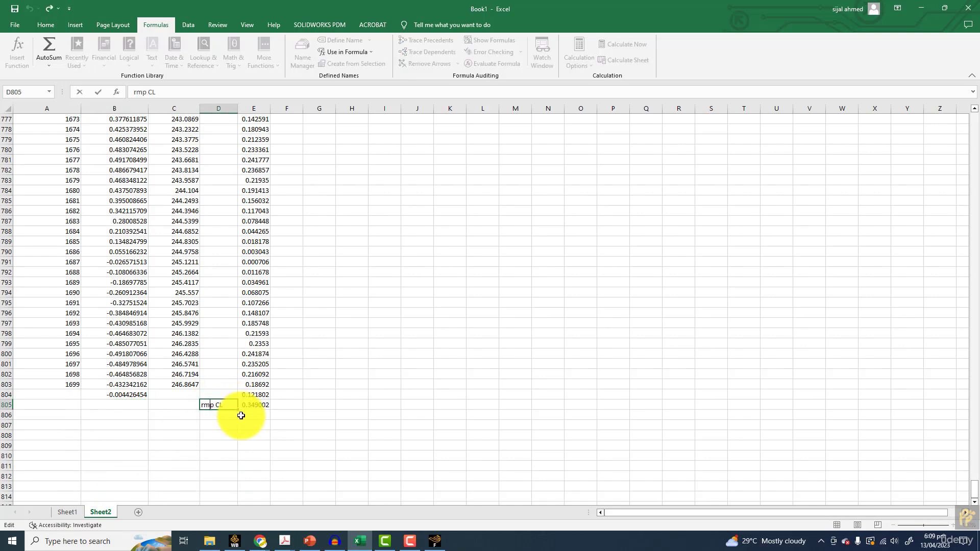
left_click(274, 405)
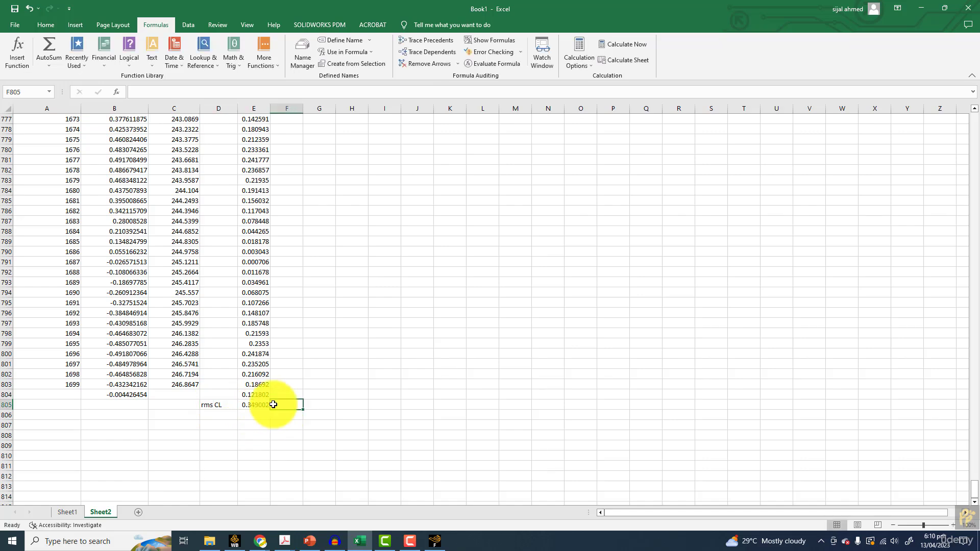
Compare the RMS lift result in E805 with the CLrms versus Re chart on the ResearchGate page in the browser
key("alt+Tab")
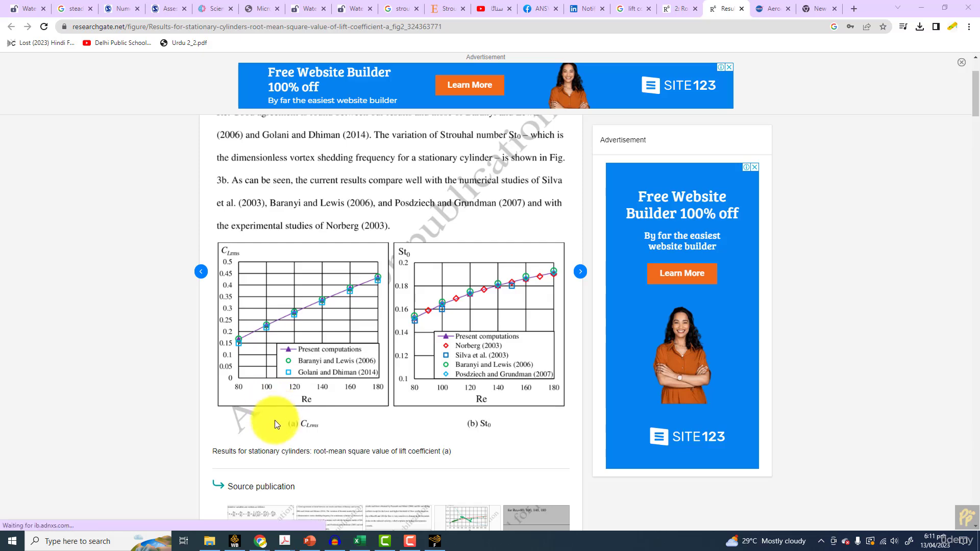
scroll(314, 374, "up", 2)
scroll(339, 260, "down", 2)
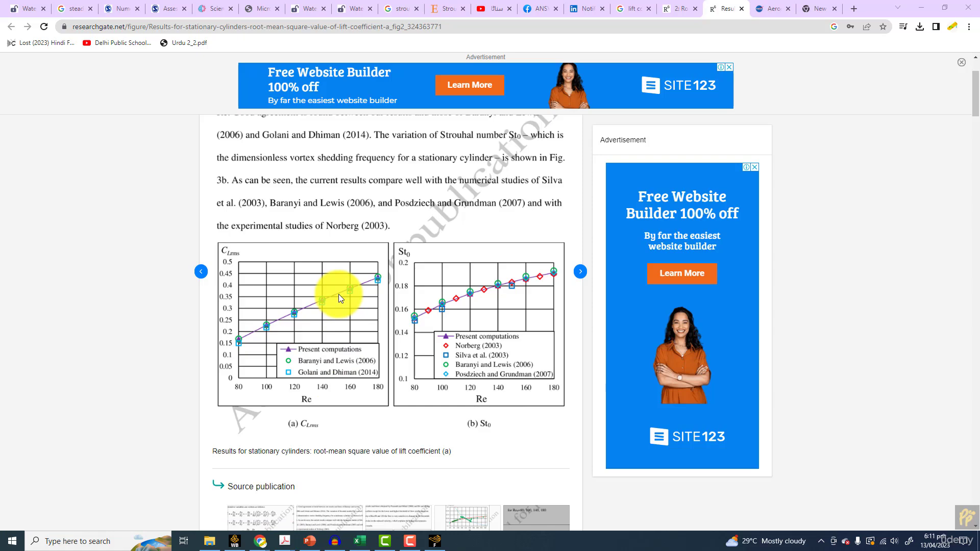
left_click(360, 542)
left_click(258, 406)
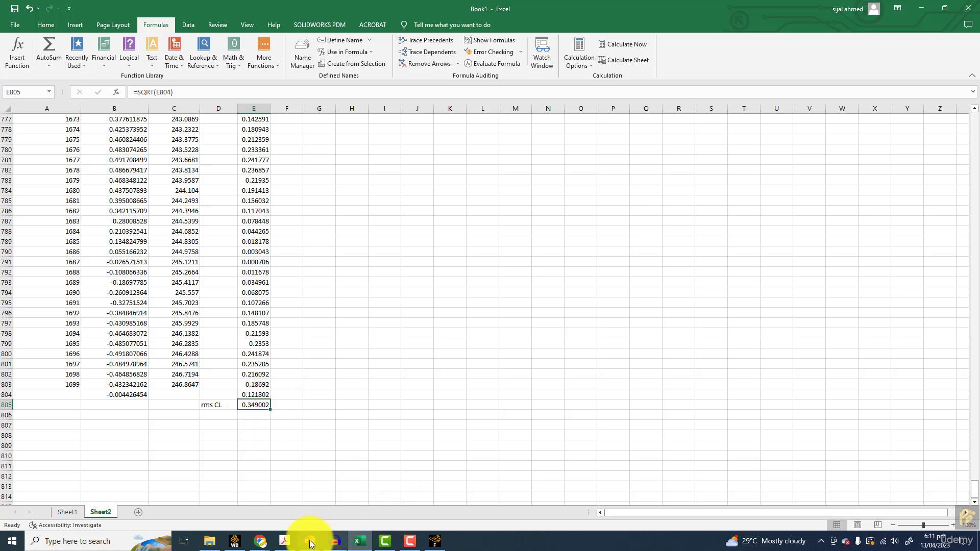
mouse_move(276, 533)
left_click(217, 494)
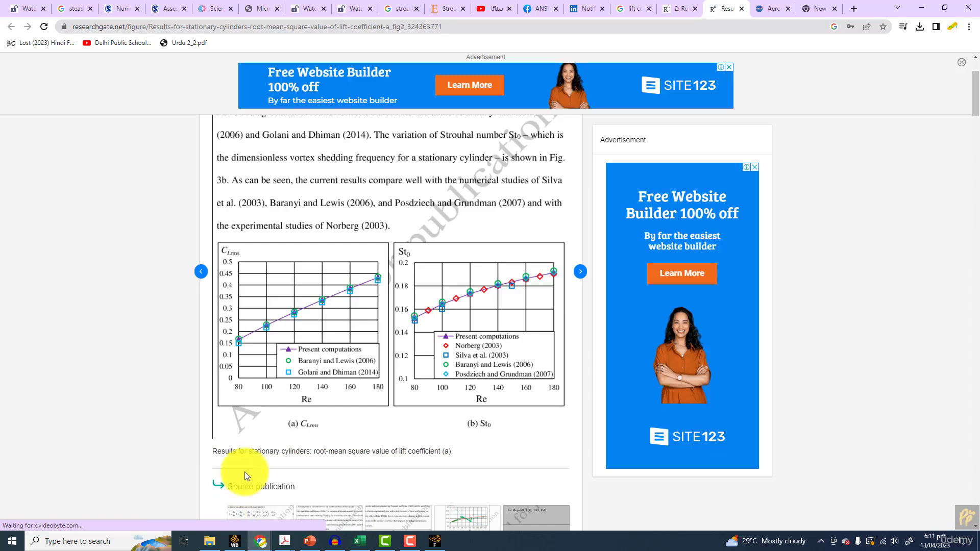
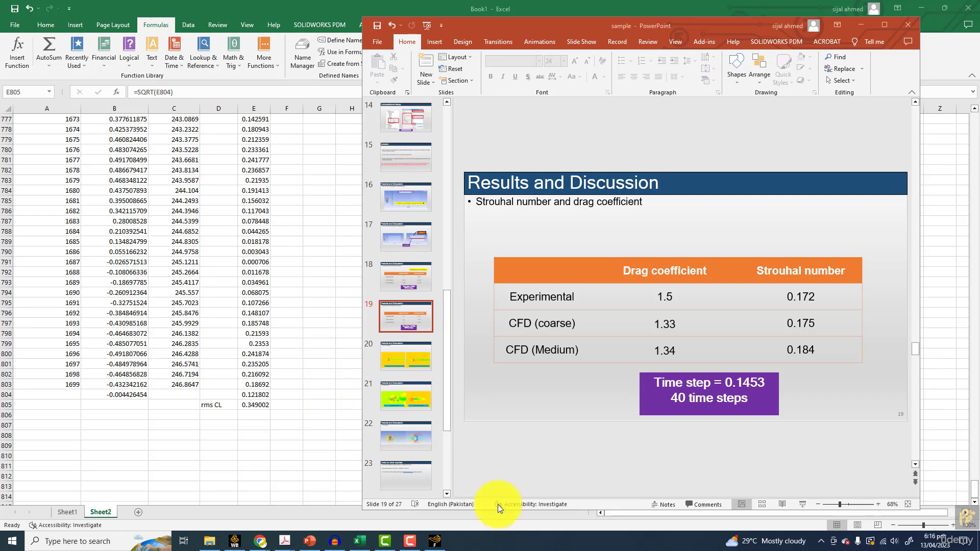
Switch to Ansys Fluent and display the velocity vectors coloured by velocity magnitude around the cylinder
left_click(435, 541)
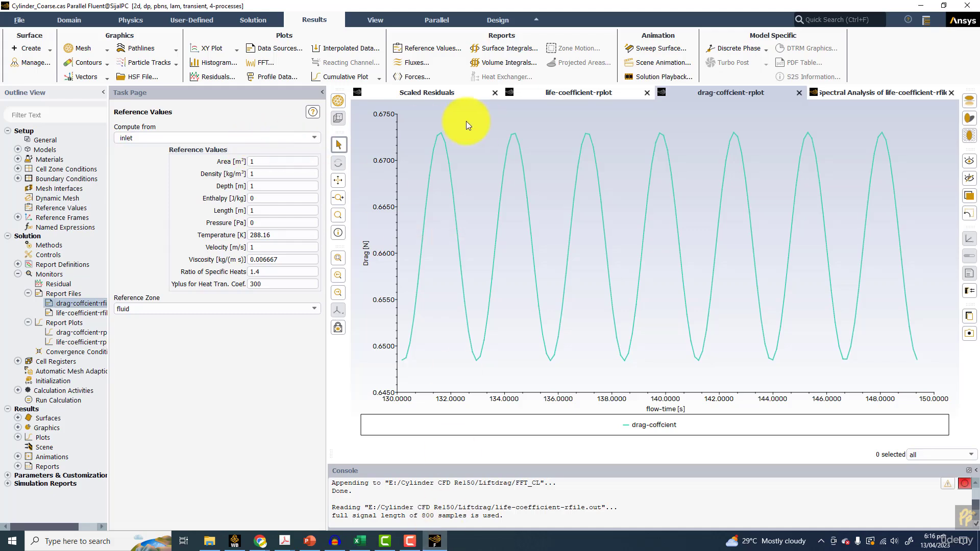
left_click(86, 77)
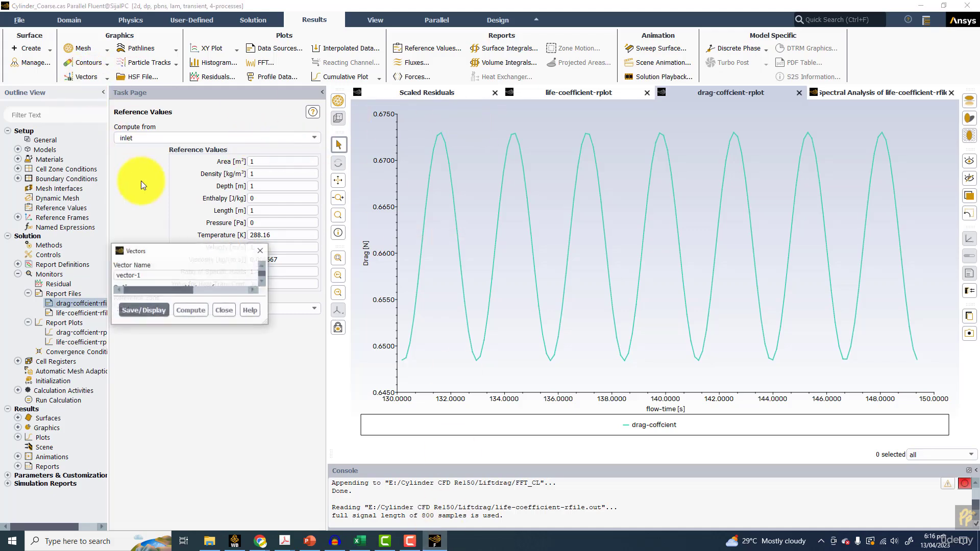
left_click(194, 484)
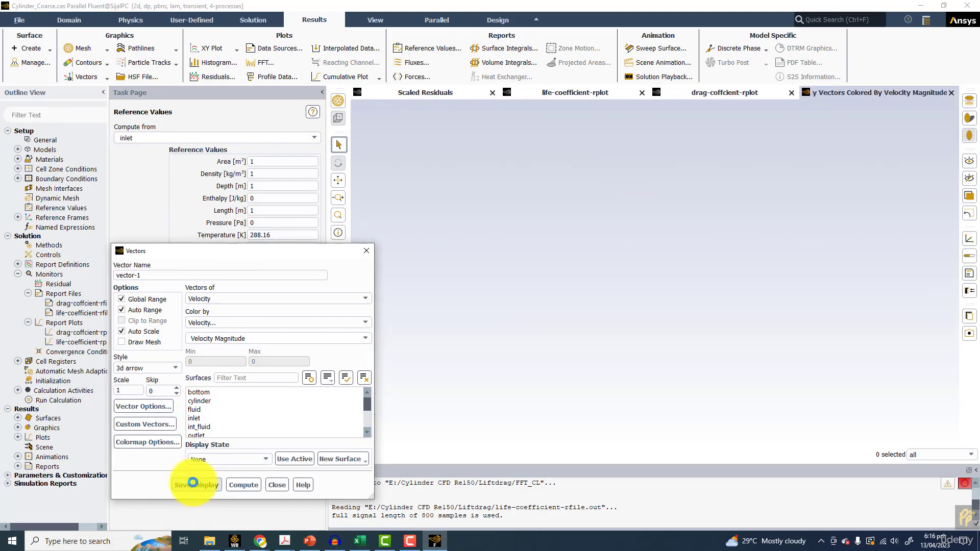
scroll(587, 292, "down", 5)
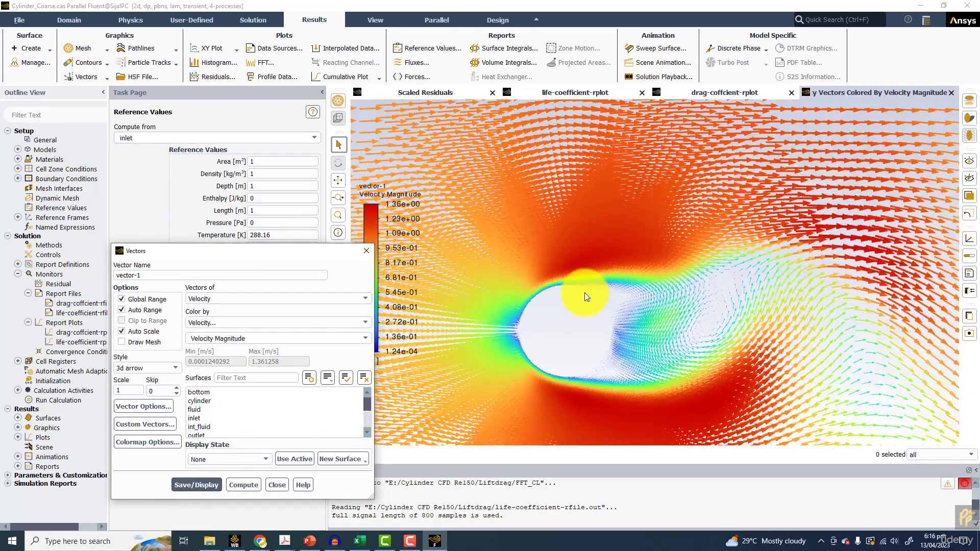
scroll(575, 290, "up", 5)
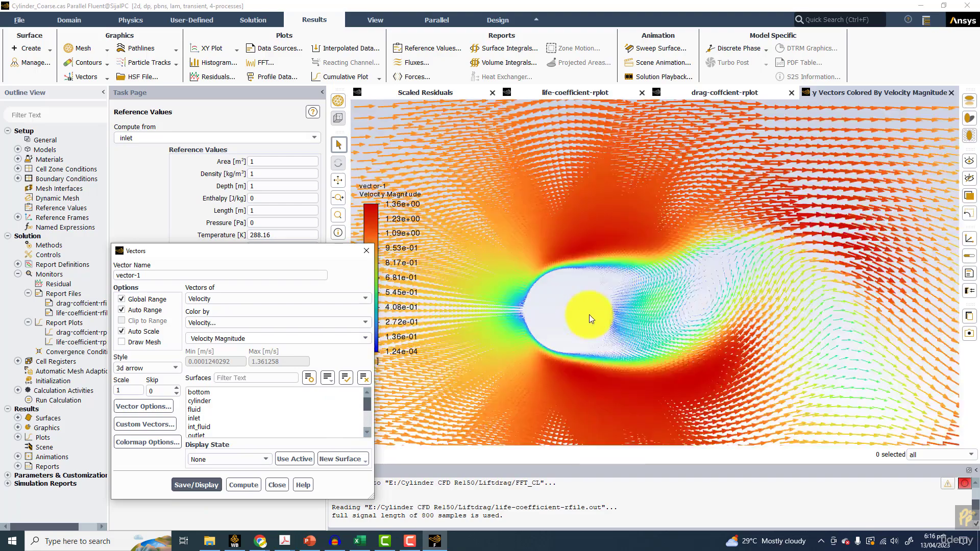
Redraw the velocity vectors at a scale of 0.1
double_click(127, 390)
type("0.1")
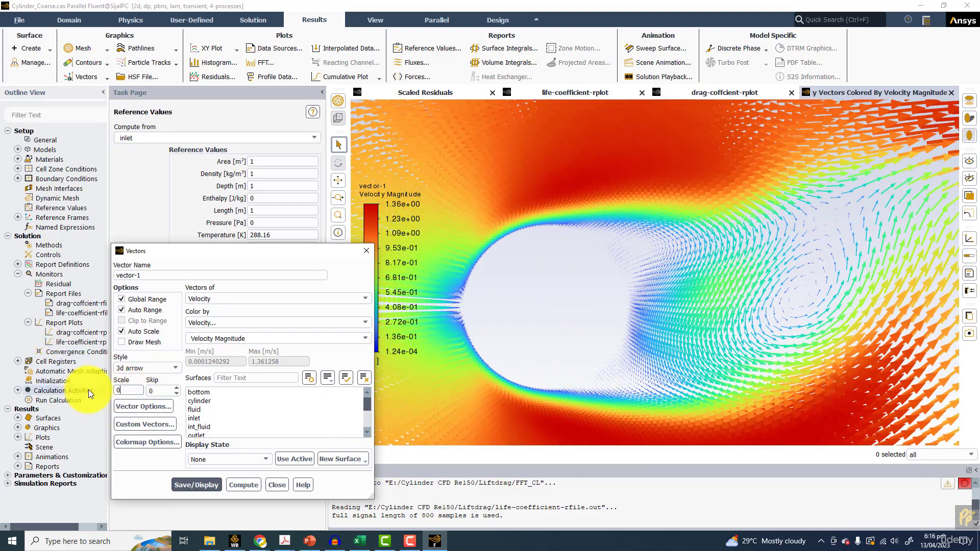
left_click(202, 484)
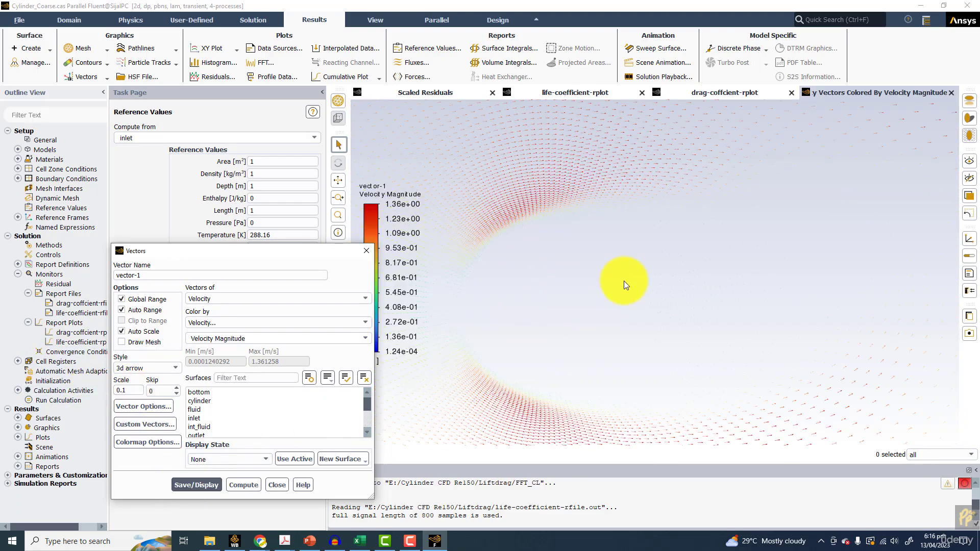
Set the vector scale to 0.5, turn off Global Range, and redisplay the vectors to inspect the cylinder wake
left_click_drag(131, 391, 102, 393)
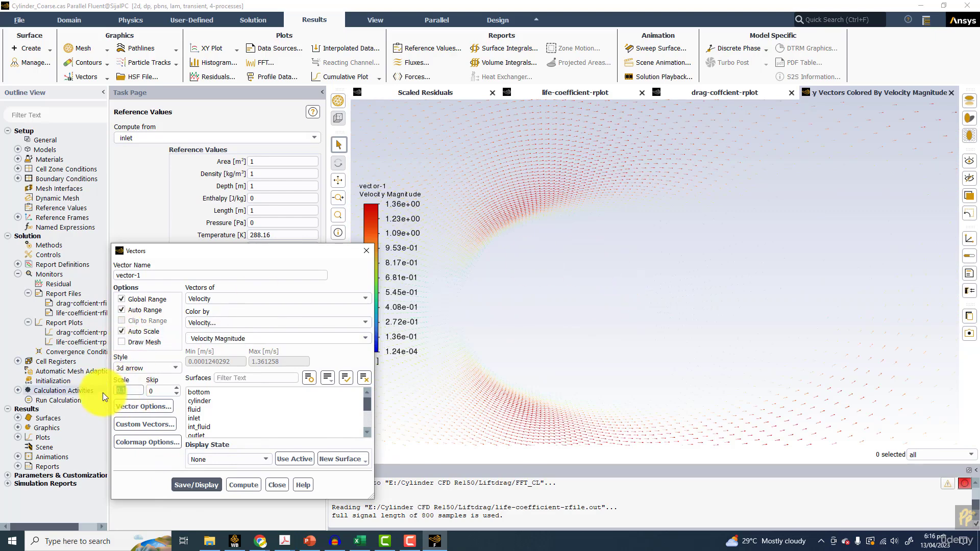
type("0.5")
left_click(196, 485)
left_click(121, 299)
left_click(179, 480)
scroll(752, 296, "down", 2)
left_click_drag(690, 285, 590, 216)
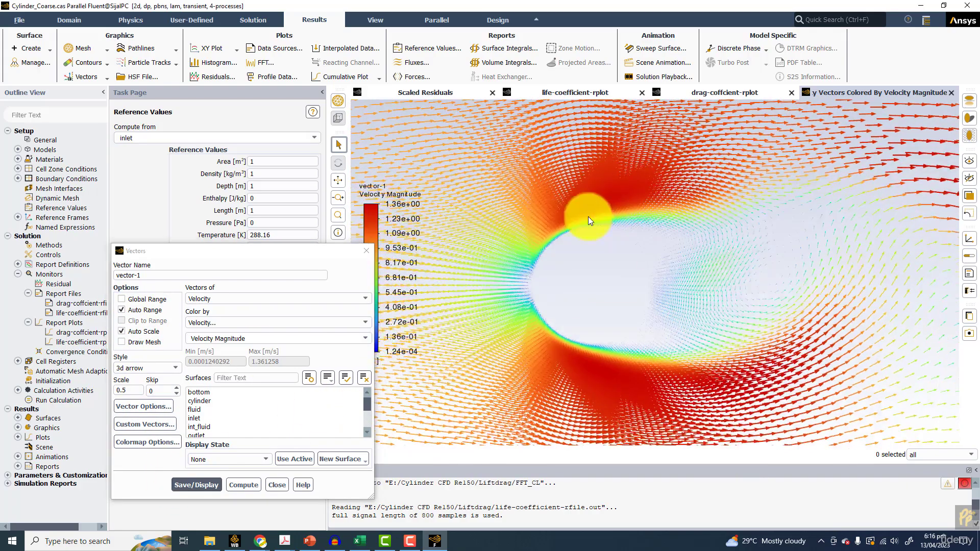
scroll(589, 228, "up", 2)
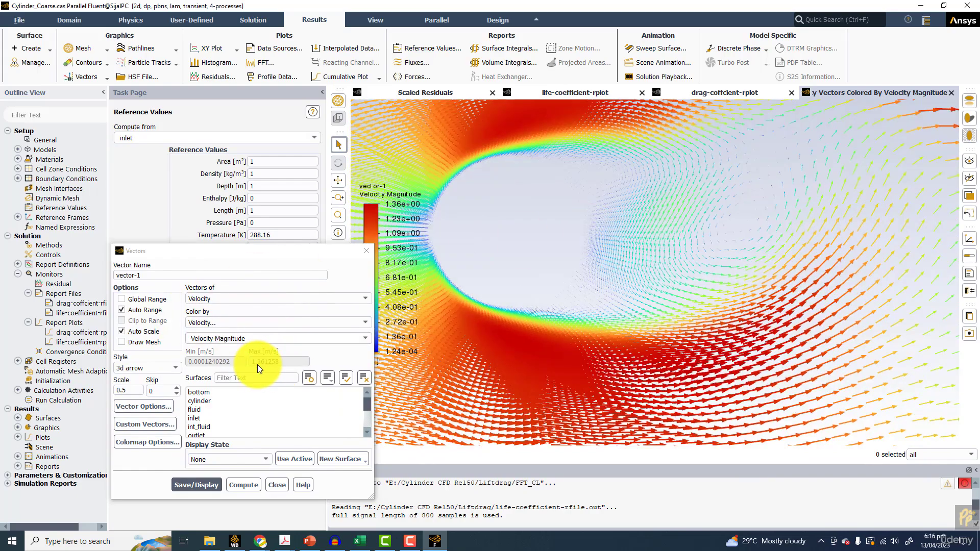
scroll(679, 322, "up", 1)
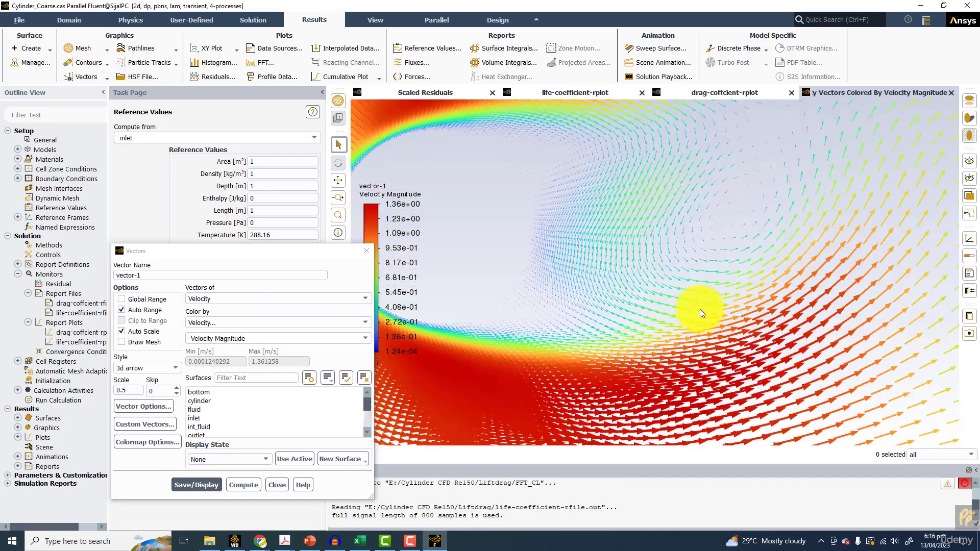
scroll(587, 273, "up", 1)
scroll(574, 274, "down", 3)
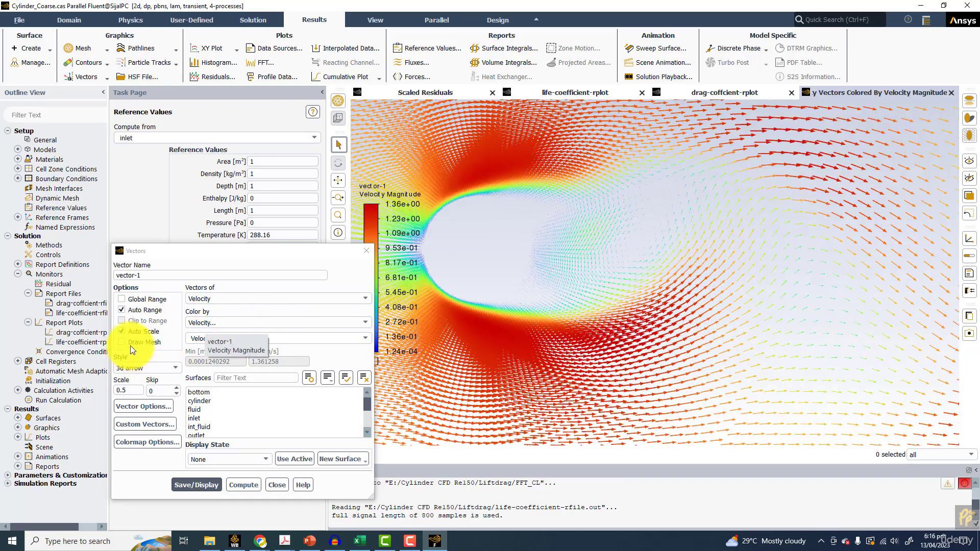
Enable Draw Mesh for the vector plot and display only the cylinder surface with edges and faces, edge type All
left_click(134, 342)
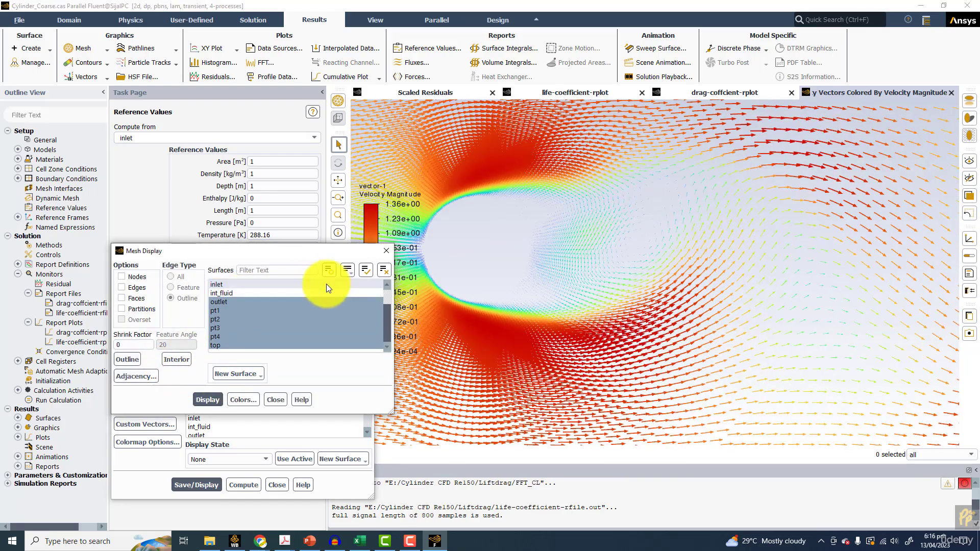
left_click(366, 274)
scroll(229, 293, "up", 2)
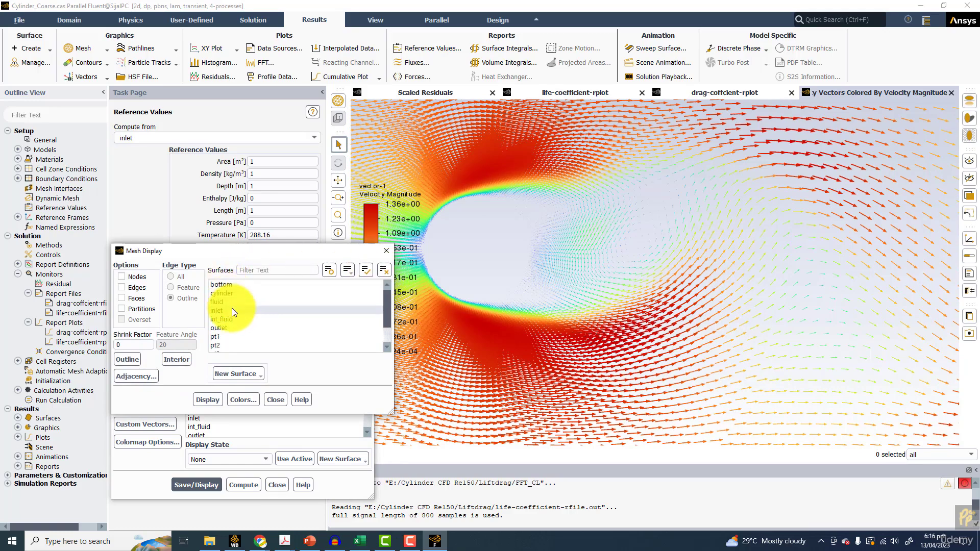
left_click(231, 293)
left_click(208, 400)
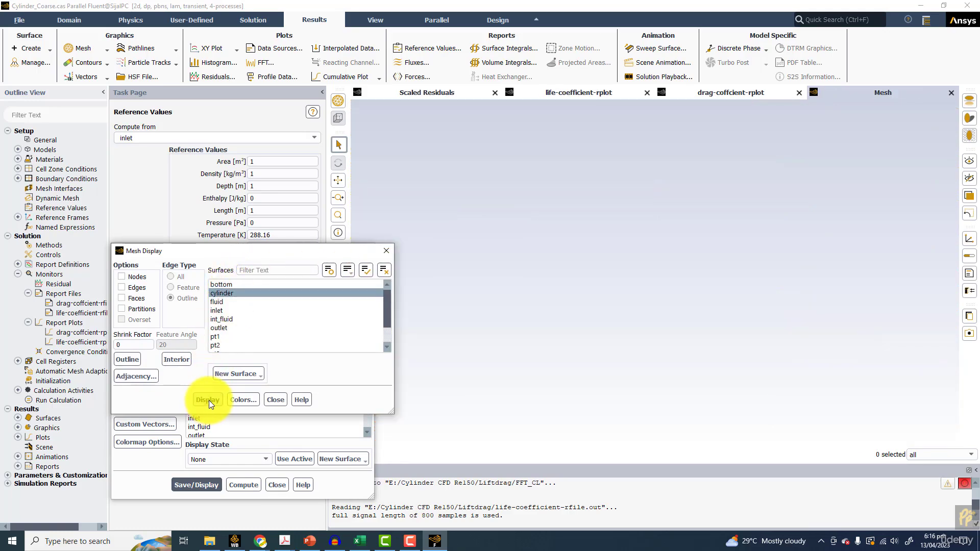
left_click(138, 287)
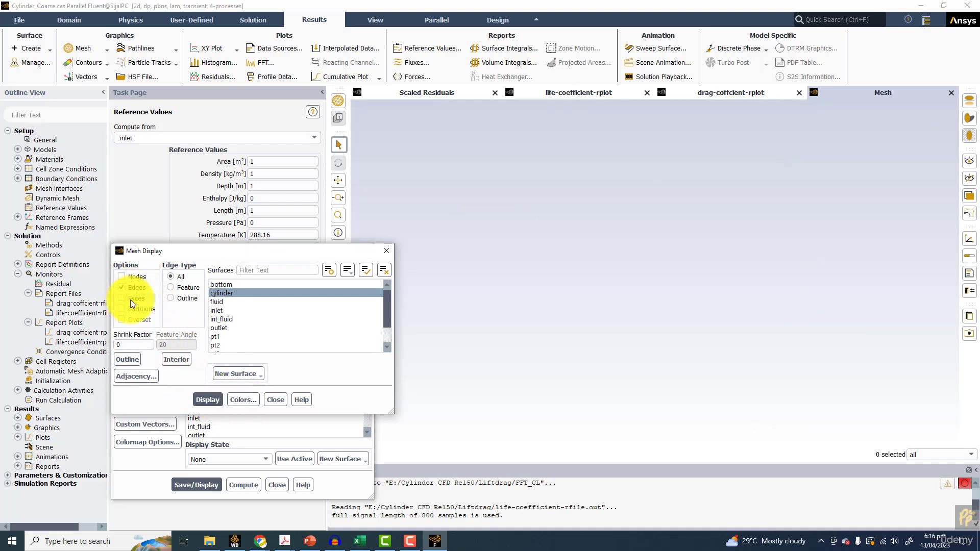
left_click(213, 398)
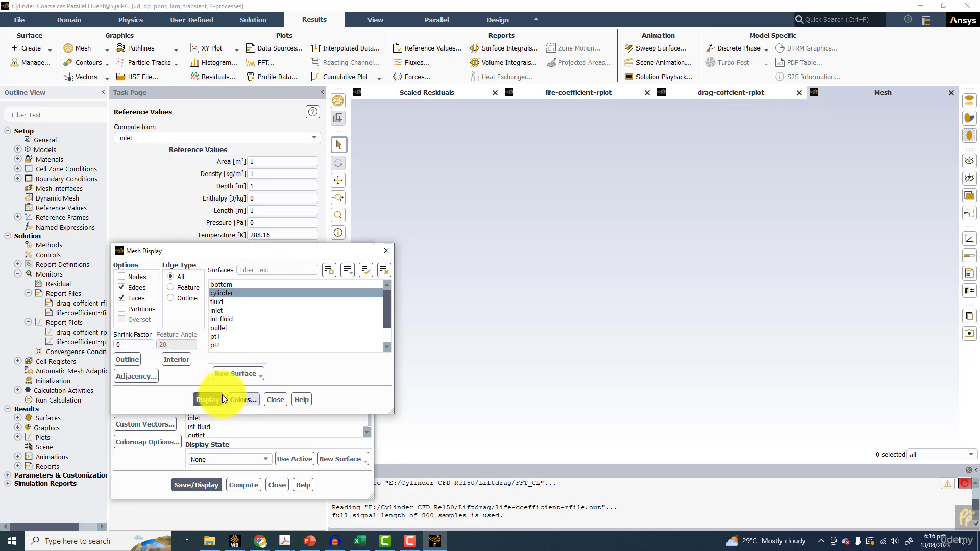
Try displaying the cylinder and fluid surfaces together with the Outline edge type
left_click(231, 293)
left_click(231, 293)
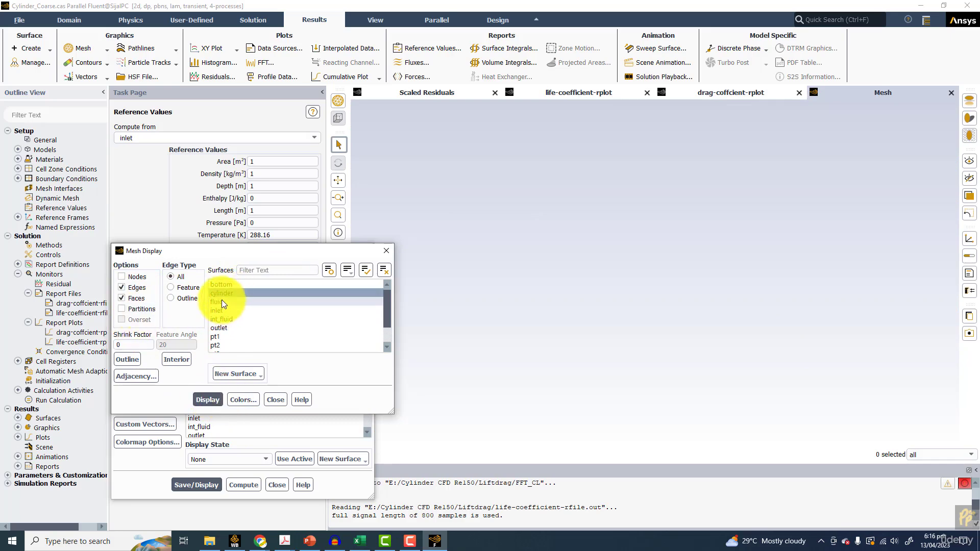
left_click(219, 301)
left_click(182, 296)
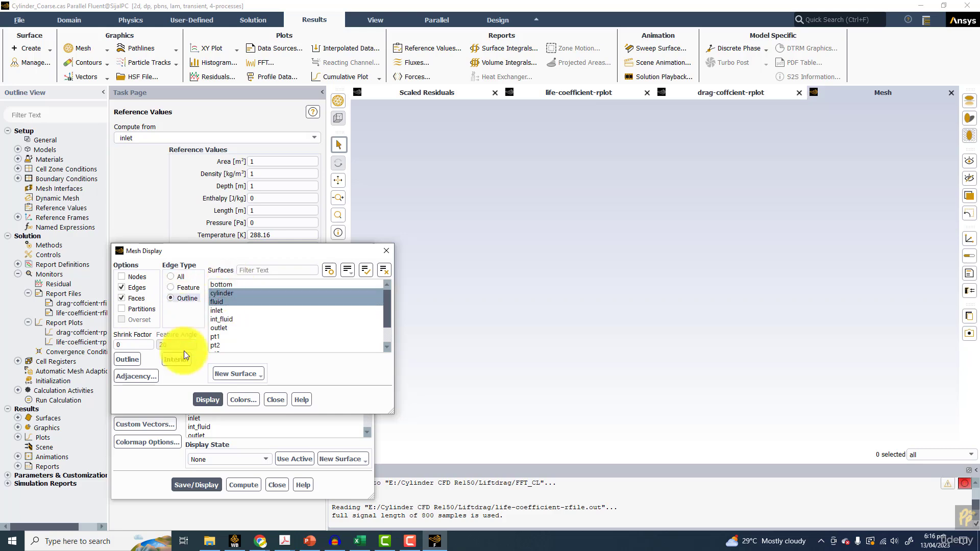
left_click(206, 398)
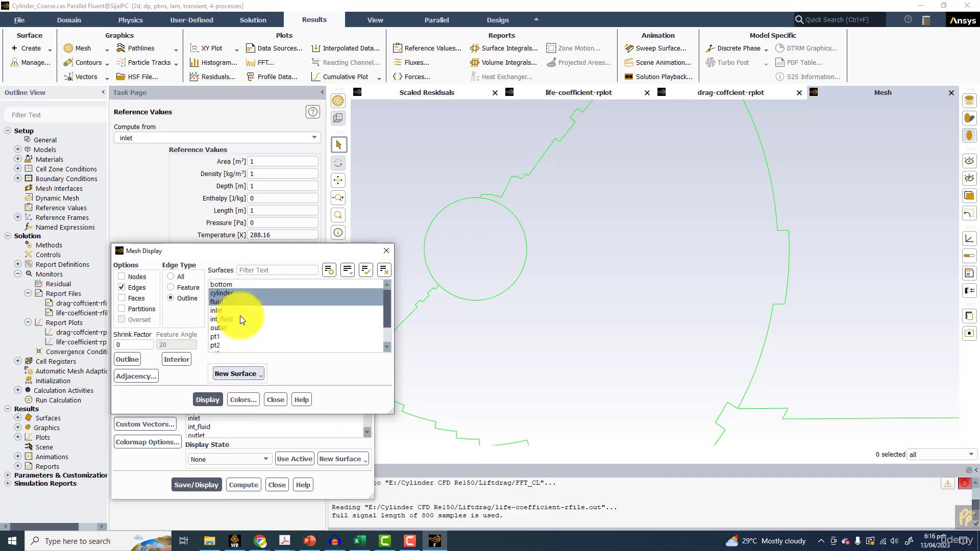
Set the mesh edge type to All, remove the fluid surface from the selection and display the cylinder mesh alone
left_click(171, 277)
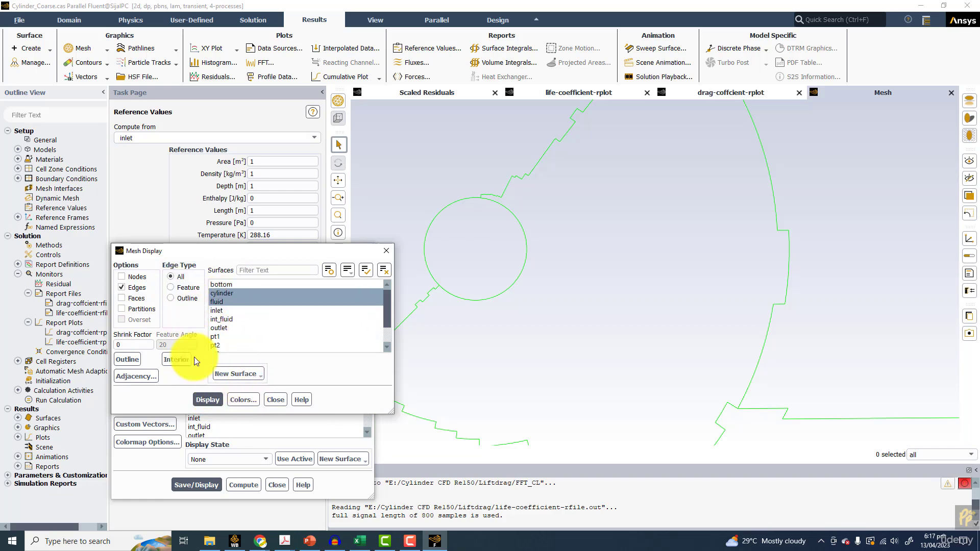
left_click(214, 400)
left_click(223, 301)
left_click(211, 399)
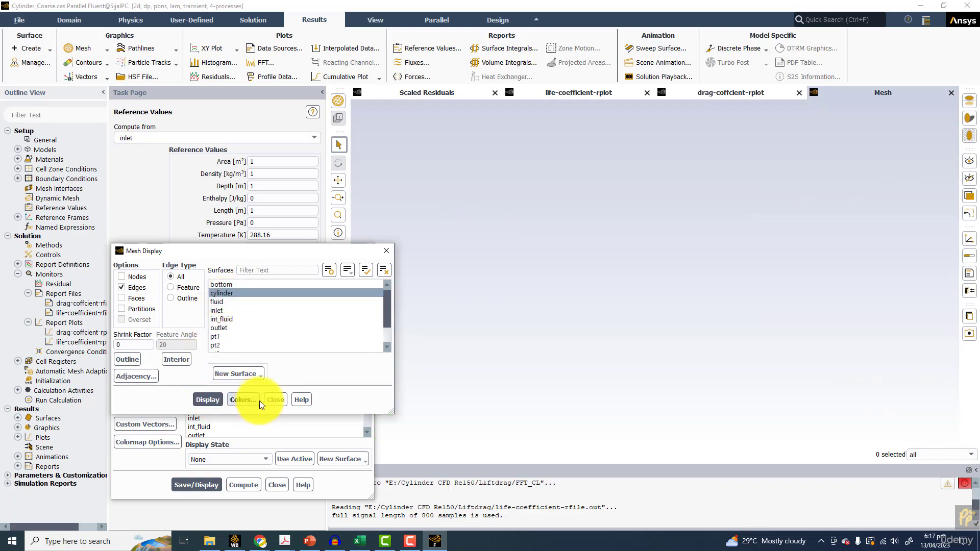
Close the mesh display settings and redisplay the velocity vectors with Draw Mesh enabled
left_click(275, 400)
left_click(197, 487)
scroll(593, 310, "down", 5)
scroll(584, 299, "up", 10)
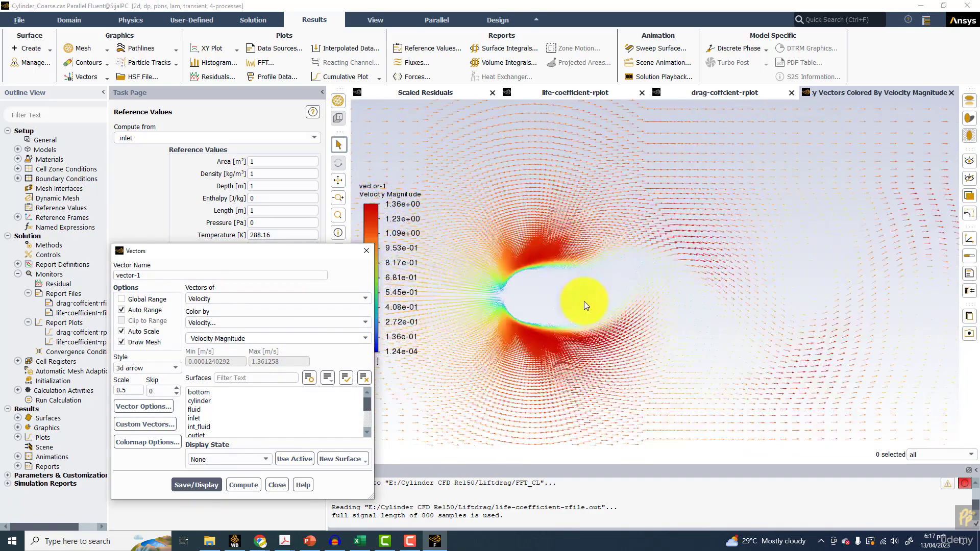
Display filled contours of static pressure around the cylinder and its wake
left_click(90, 62)
left_click(197, 477)
scroll(568, 267, "down", 5)
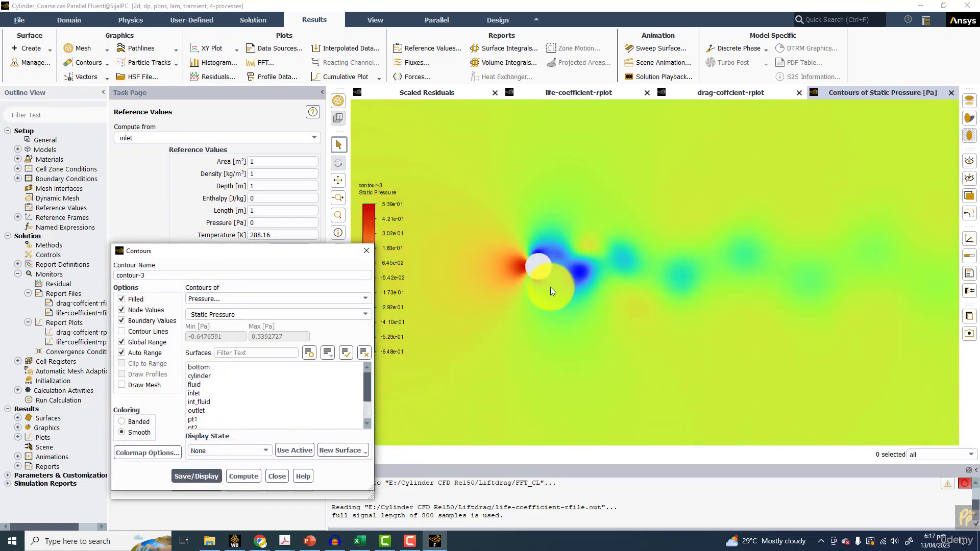
scroll(547, 289, "up", 4)
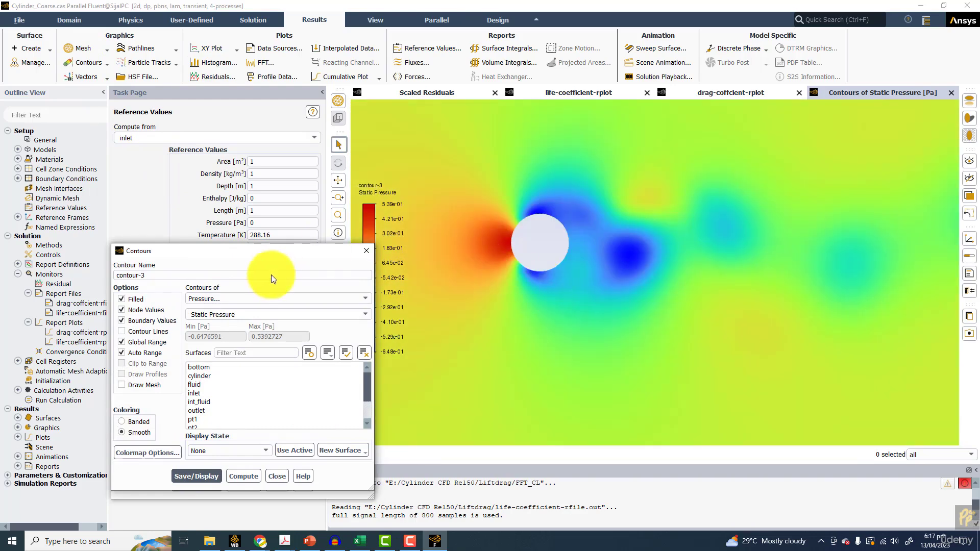
Change the contour variable to velocity magnitude and redisplay the flow field
left_click(213, 297)
left_click(203, 325)
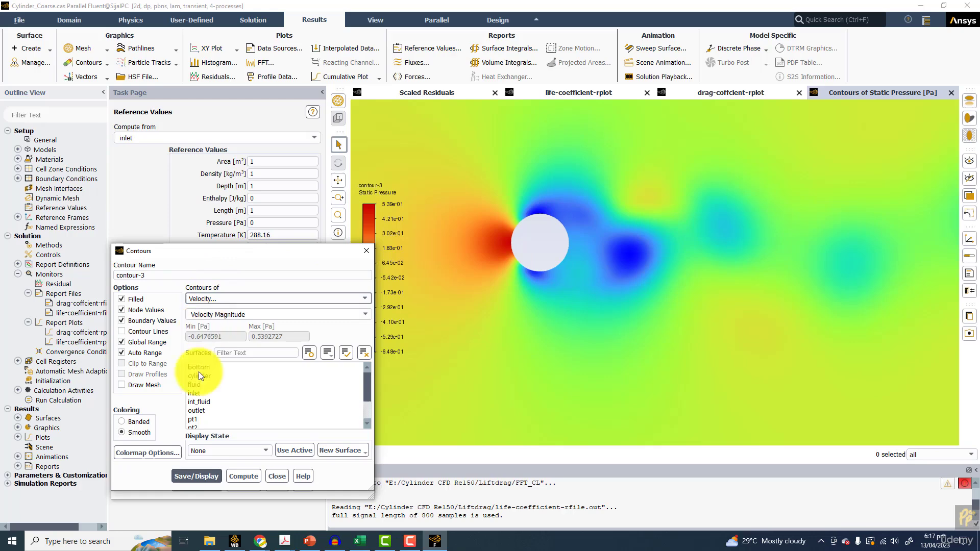
left_click(193, 476)
scroll(633, 281, "down", 5)
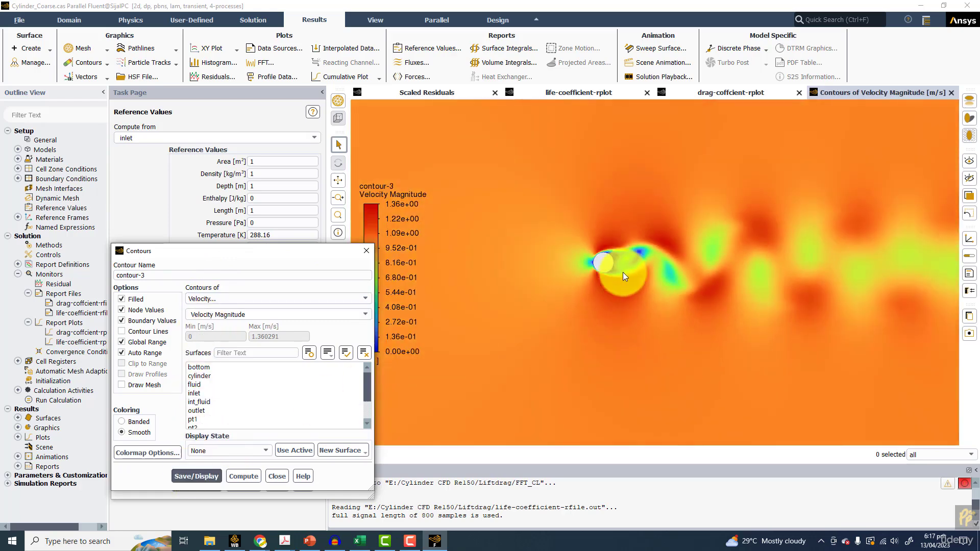
scroll(613, 272, "up", 5)
Change the contour variable to vorticity magnitude, close the vector settings and display the vorticity contours
left_click(269, 314)
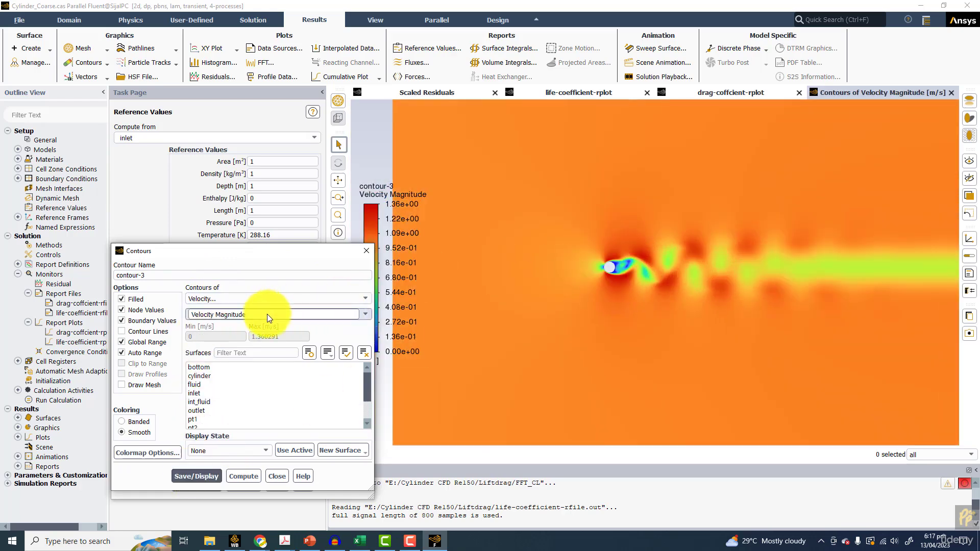
scroll(244, 356, "down", 2)
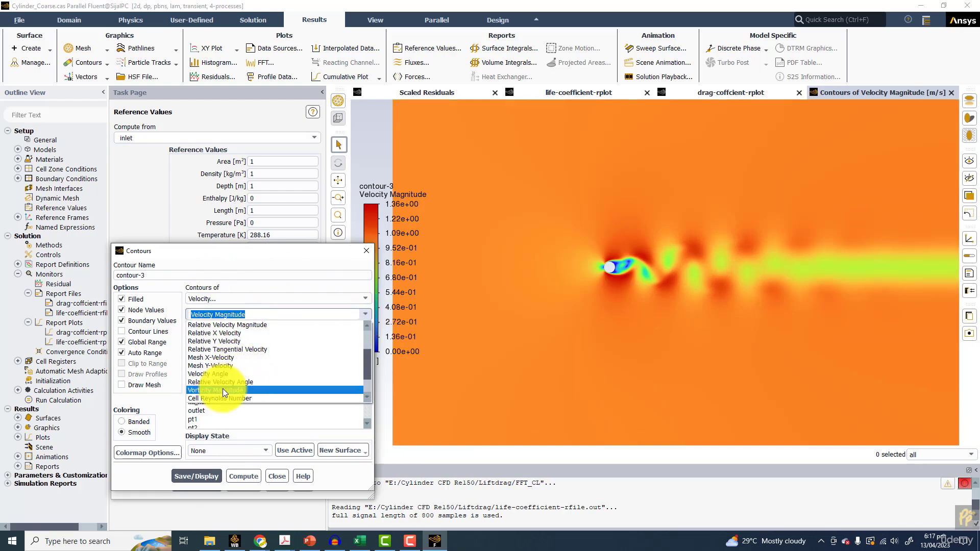
key("Escape")
left_click(198, 486)
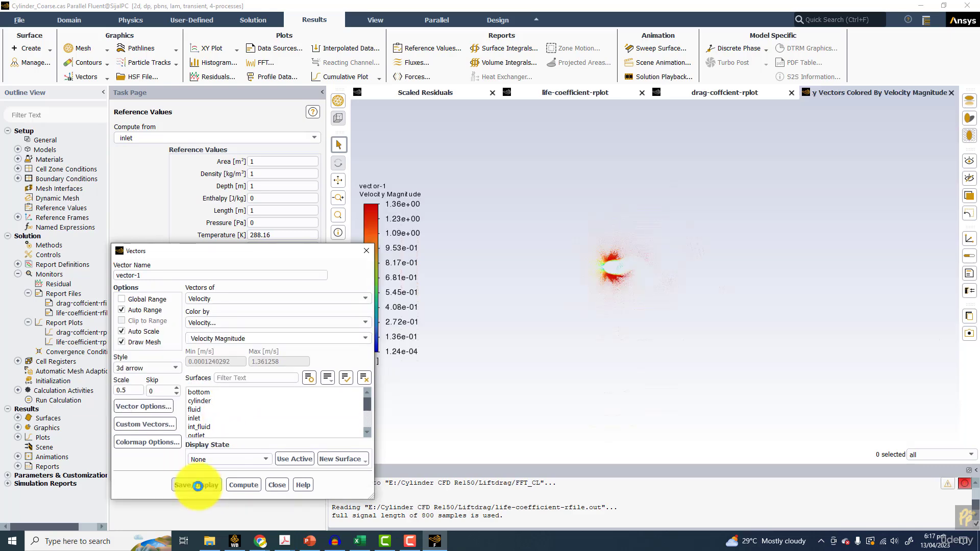
left_click(363, 250)
left_click(197, 465)
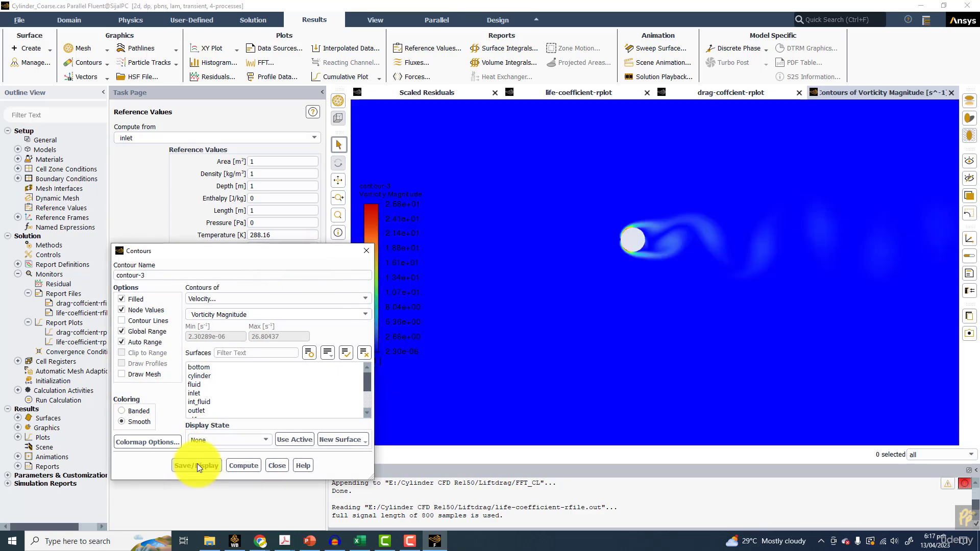
Turn off Global Range, Auto Range and Clip to Range, and redisplay the vorticity contours with a maximum of 10
left_click(152, 333)
left_click(150, 342)
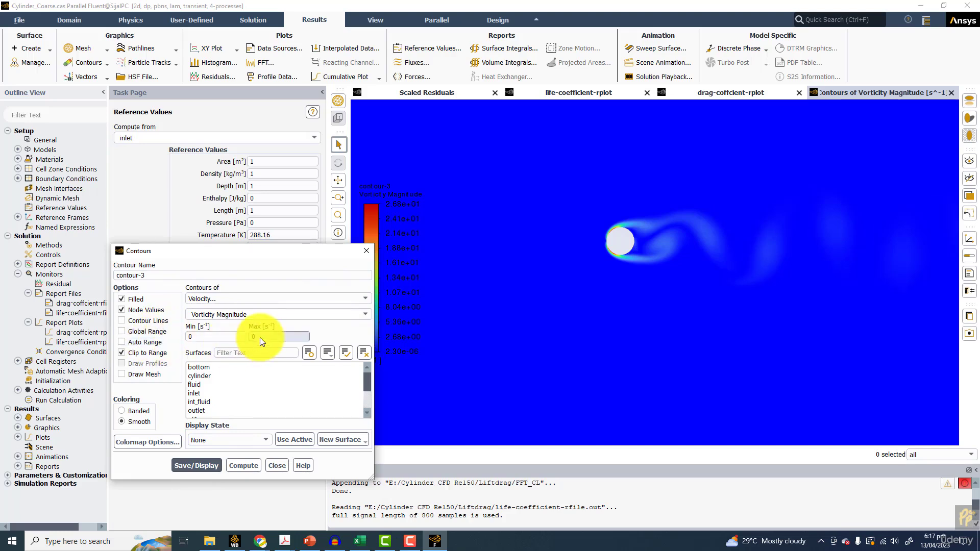
left_click(153, 351)
left_click_drag(268, 335, 219, 339)
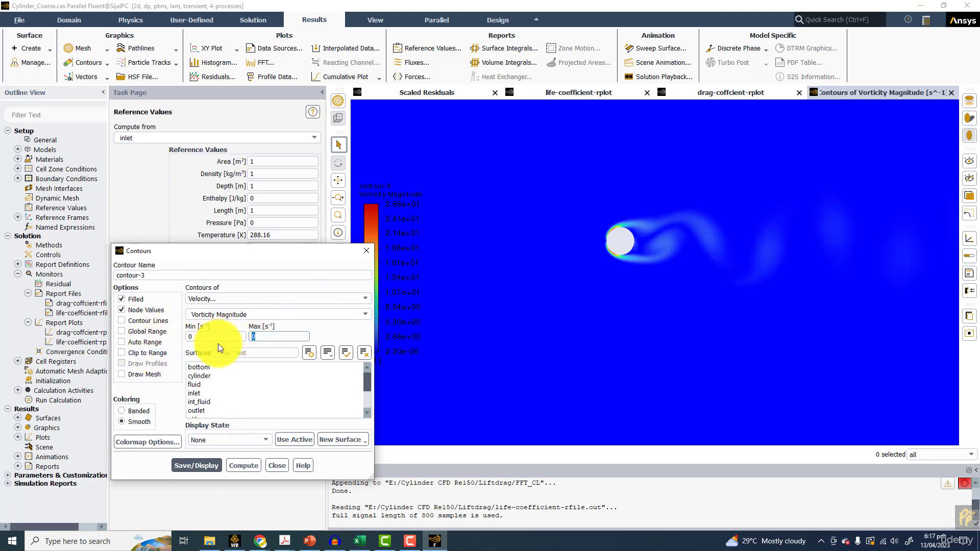
type("10")
left_click(199, 465)
Redisplay the vorticity contours with a maximum of 5
left_click_drag(263, 334, 222, 349)
type("5")
left_click(196, 464)
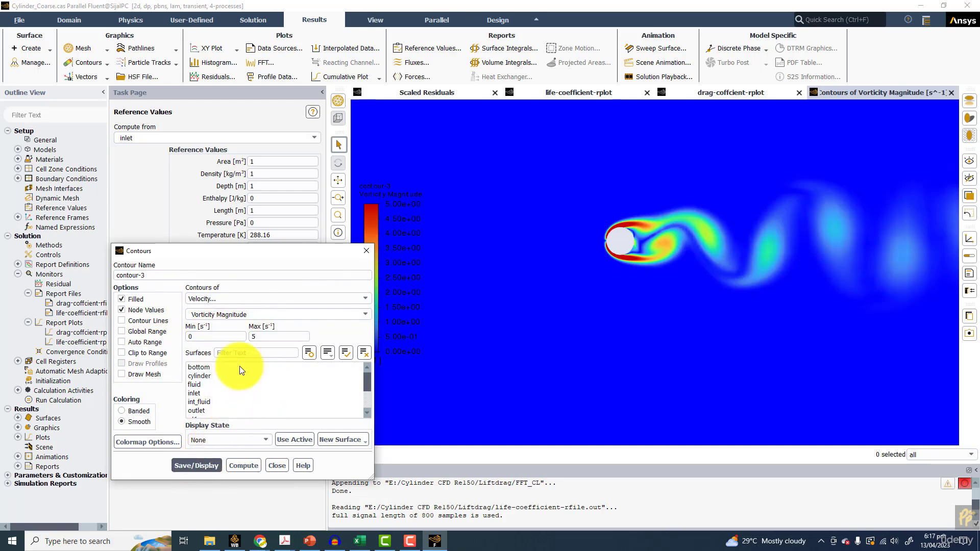
Redisplay the vorticity magnitude contours with a maximum of 2
left_click_drag(259, 338, 206, 344)
type("2")
scroll(678, 309, "down", 5)
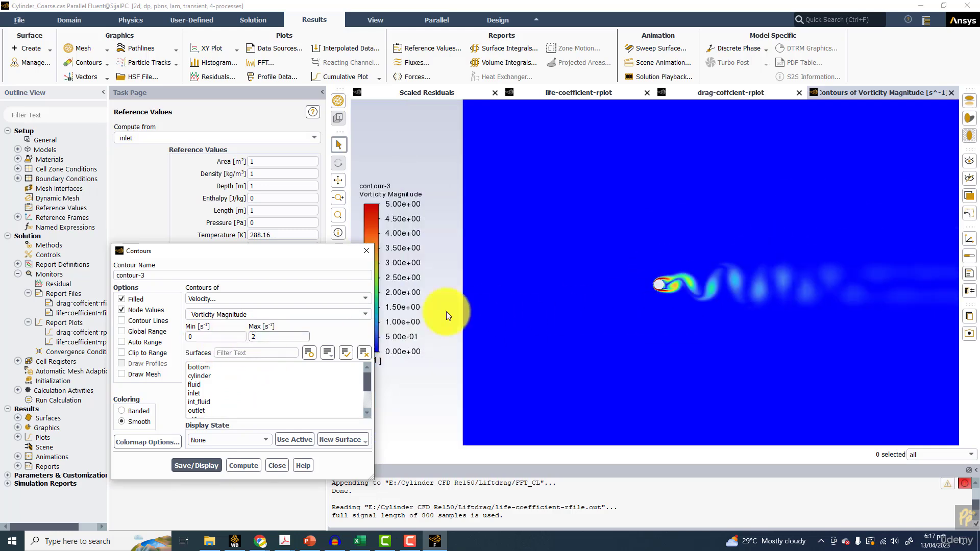
left_click(195, 461)
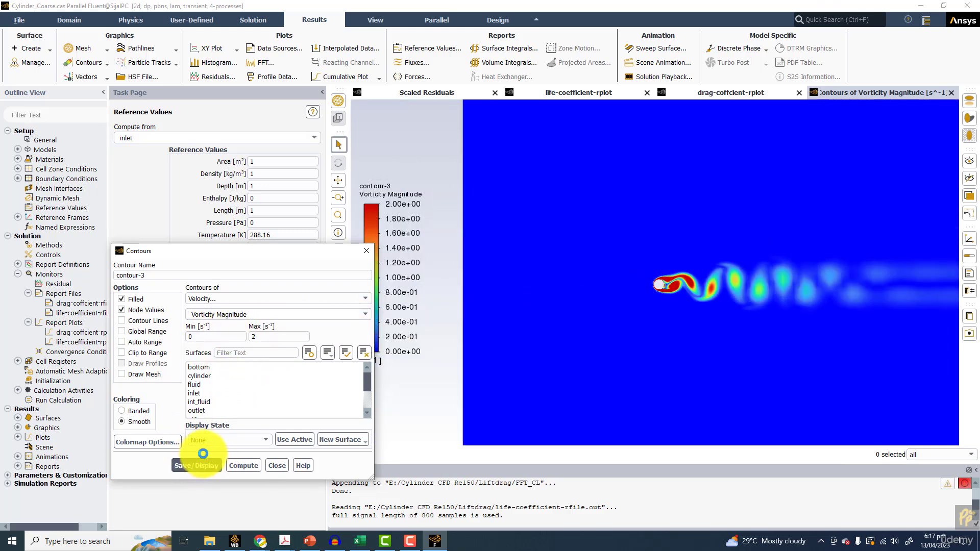
Lower the vorticity contour maximum to 1, redisplay and bring the whole cylinder wake into view
left_click_drag(258, 336, 240, 353)
type("1")
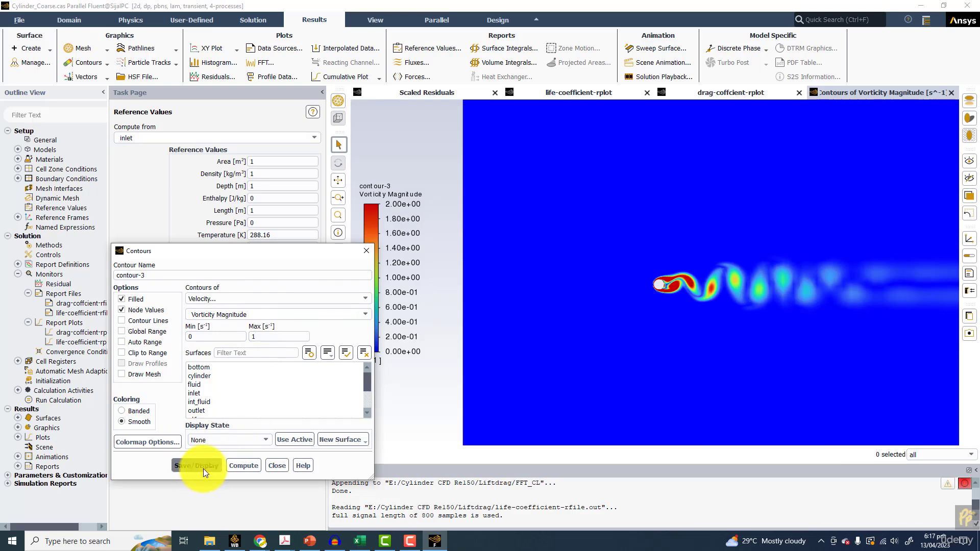
left_click(203, 469)
scroll(703, 306, "up", 4)
left_click_drag(738, 300, 514, 268)
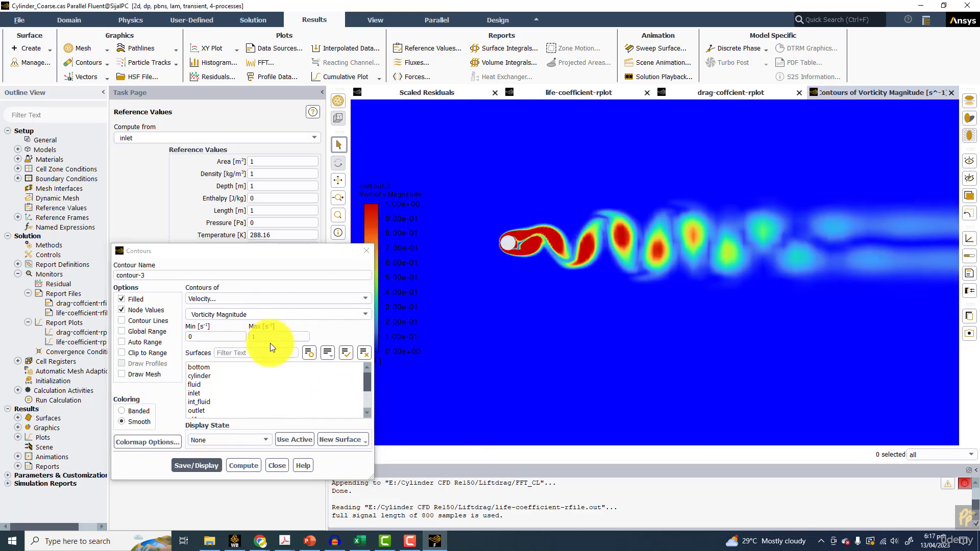
Redisplay the vorticity contours first with a maximum of 0.1 and finally with 0.5
left_click_drag(279, 337, 196, 338)
type("0.1")
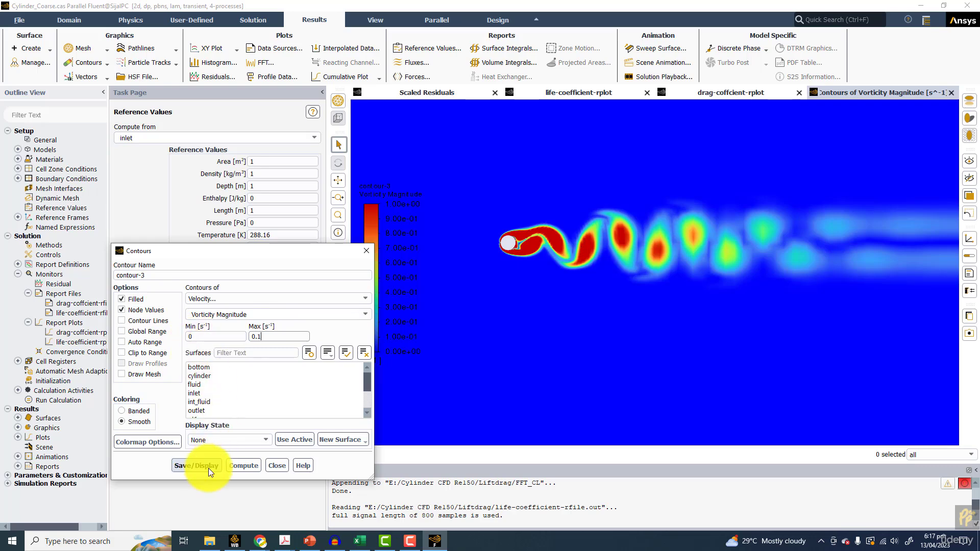
left_click(208, 467)
left_click_drag(306, 336, 207, 342)
type("0.5")
left_click(205, 465)
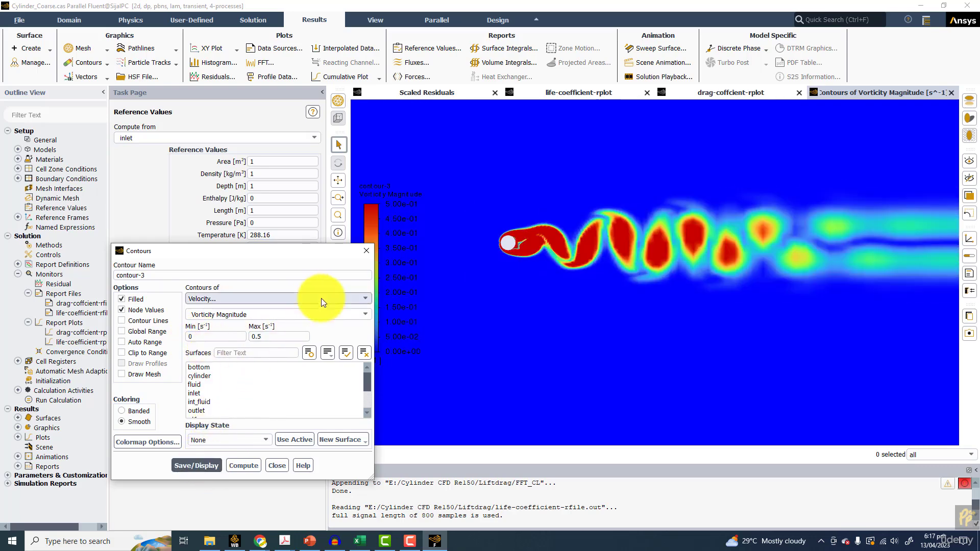
Change the contour variable to Q Criterion Normalized and display it with Global Range and Auto Range enabled
left_click(366, 314)
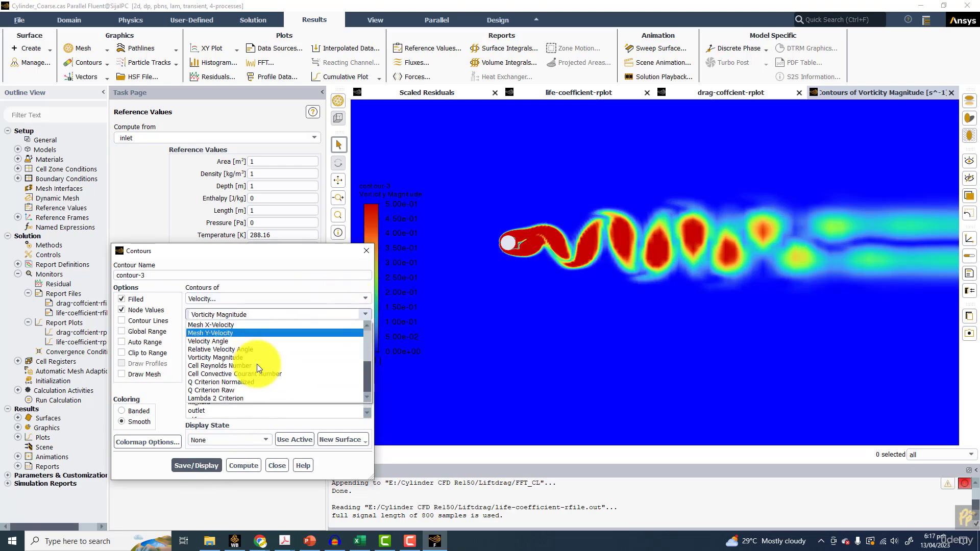
left_click(225, 382)
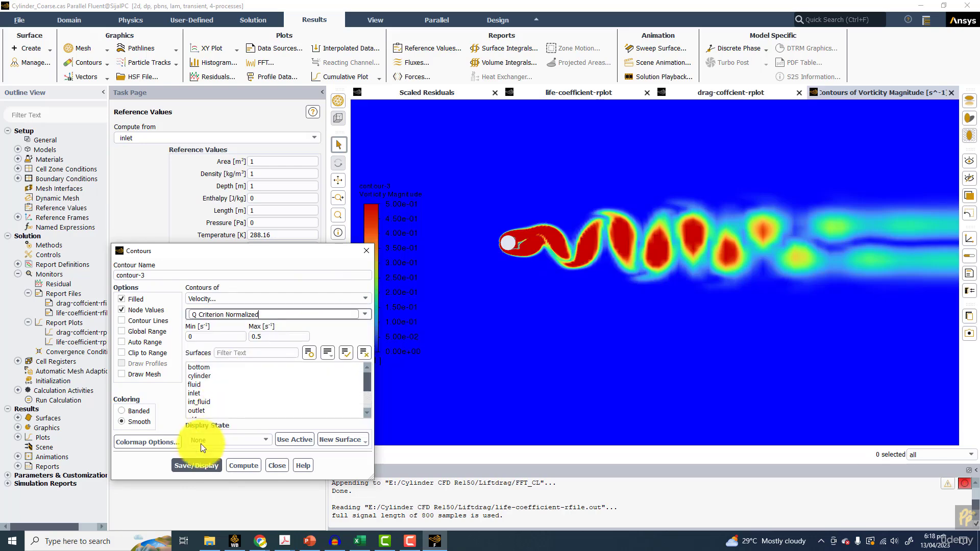
left_click(139, 342)
left_click(139, 333)
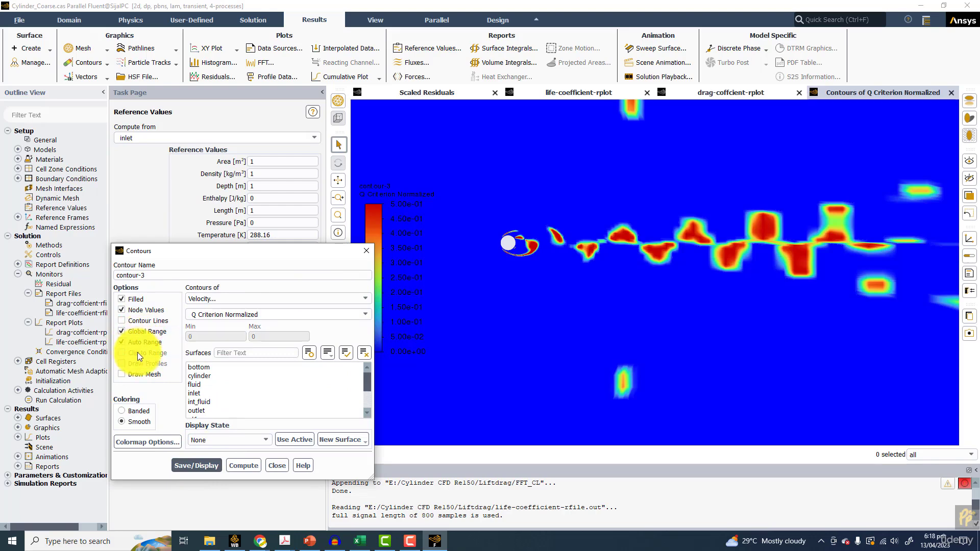
left_click(187, 465)
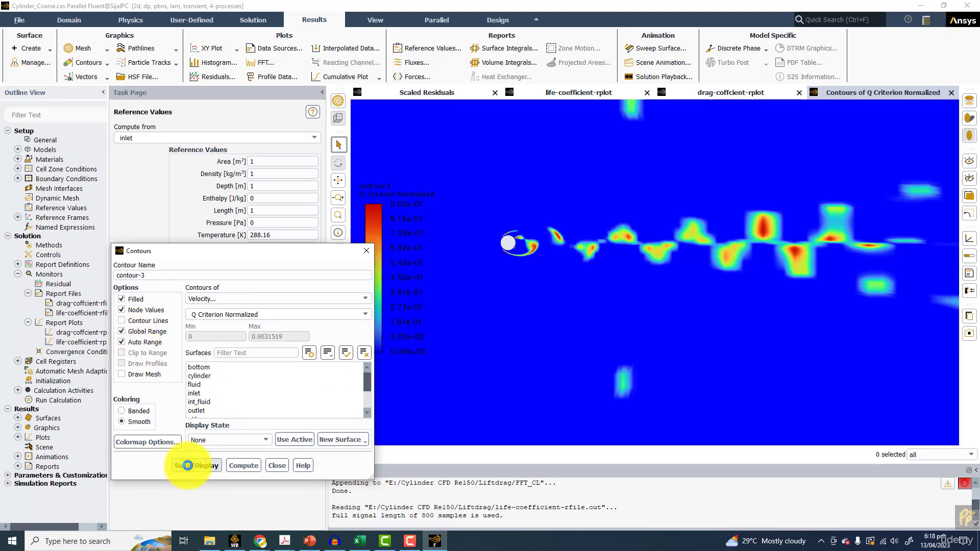
Turn off Global Range and Auto Range, and redisplay the Q criterion contours with maximums of 0.1 and 0.5
left_click(136, 332)
left_click(136, 340)
left_click(276, 336)
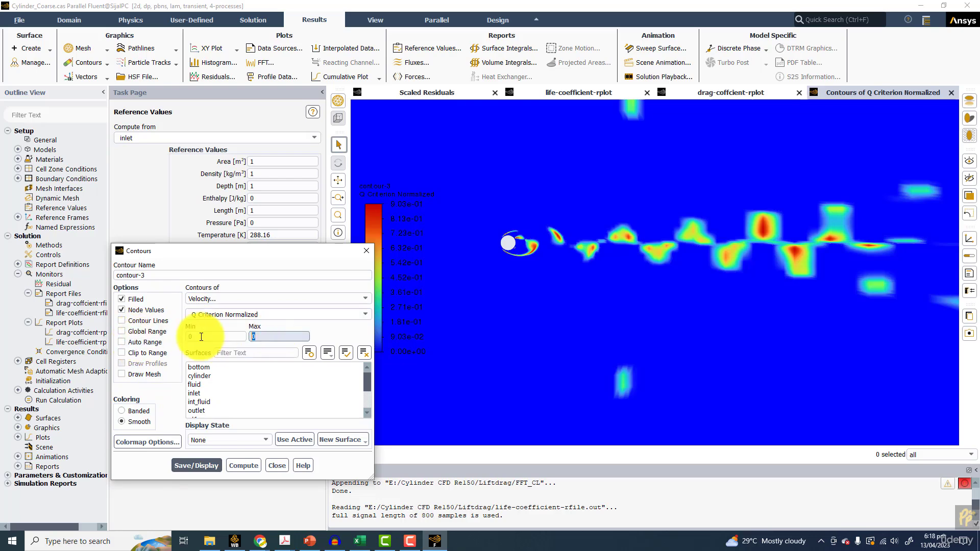
type(".1")
left_click(199, 465)
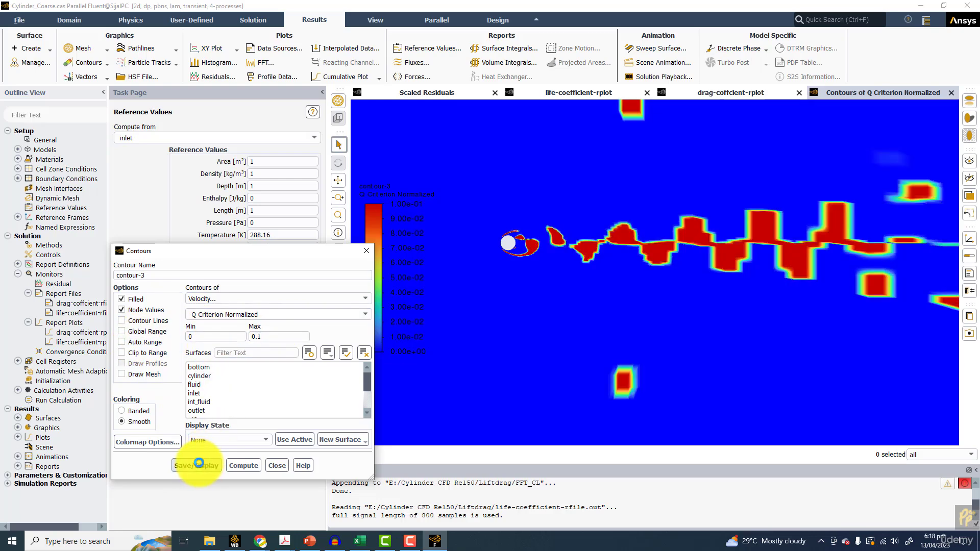
type("0.5")
left_click(202, 463)
Redisplay the normalized Q criterion contours over the range 0.5 to 0.9
double_click(214, 336)
type("0.5")
double_click(261, 337)
type("0.9")
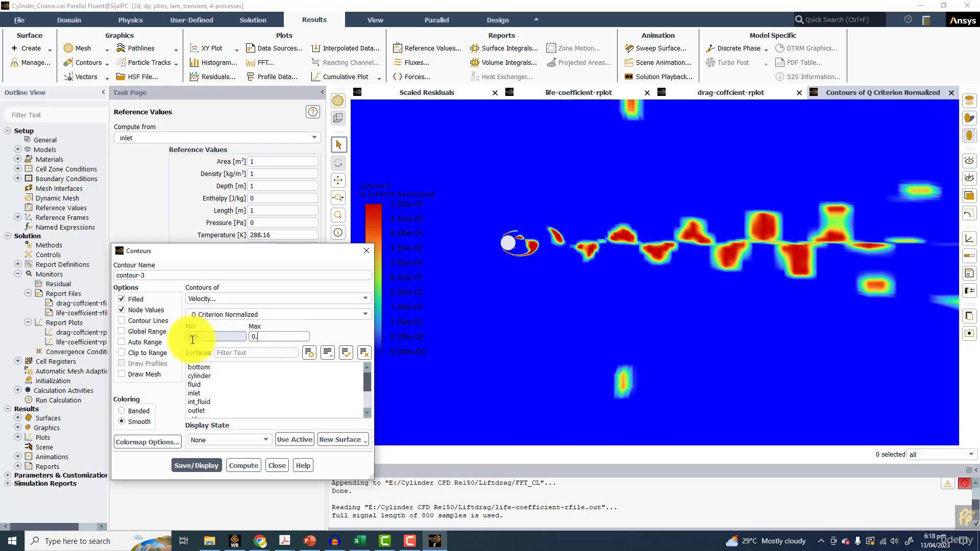
left_click(195, 465)
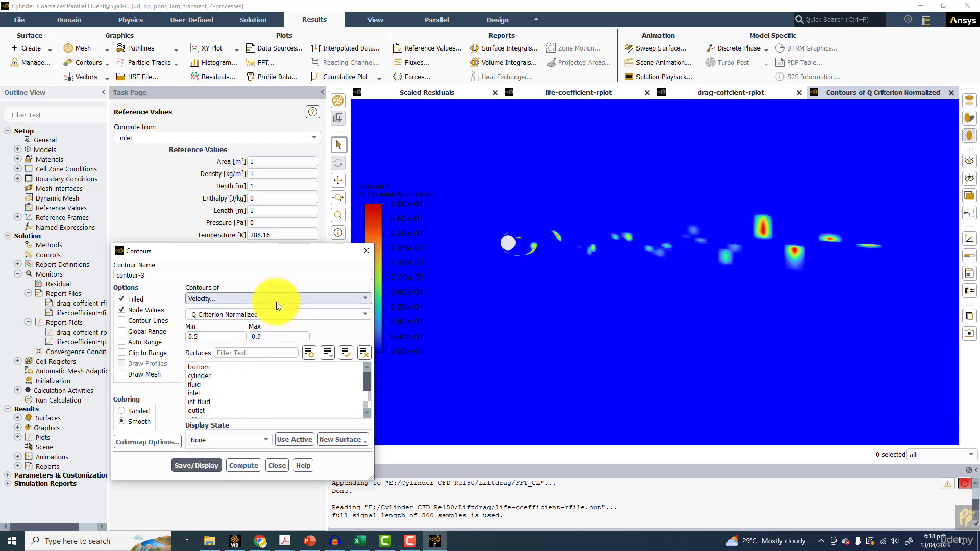
Change the contour variable to Lambda 2 Criterion and display it with Global Range and Auto Range enabled
left_click(364, 314)
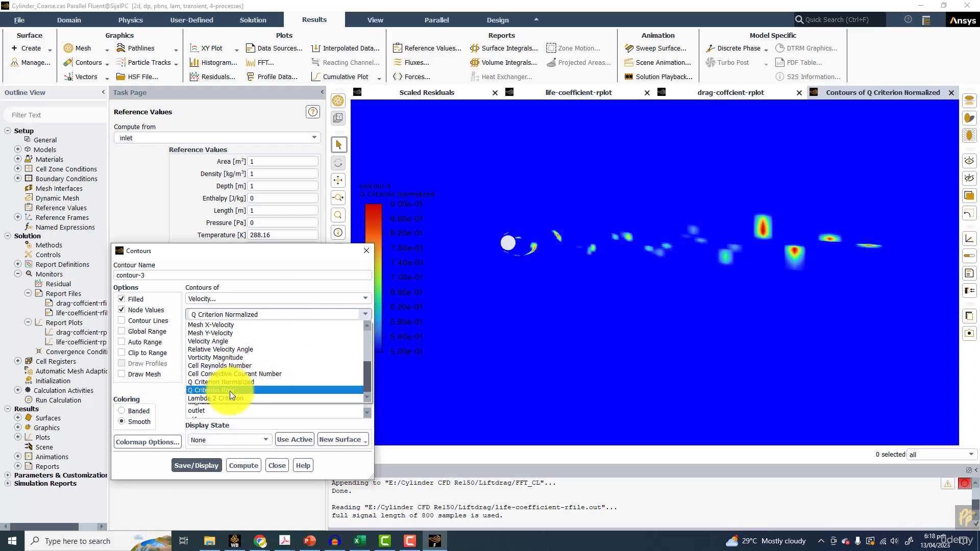
left_click(240, 399)
left_click(195, 464)
left_click(144, 332)
left_click(145, 342)
left_click(193, 466)
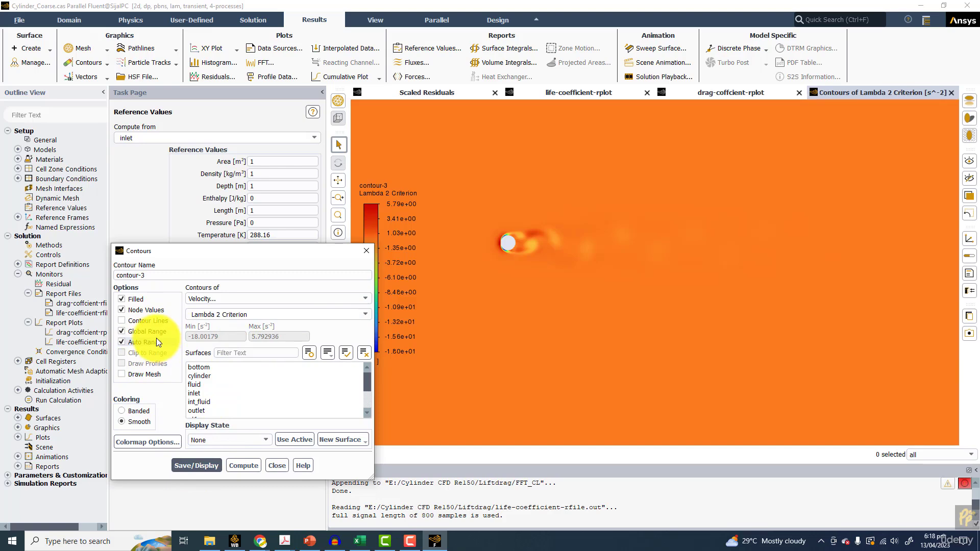
Turn off Global Range and Auto Range, and redisplay the Lambda 2 contours from -18 to 0
left_click(142, 331)
left_click(139, 338)
double_click(210, 340)
type("-18")
key("Tab")
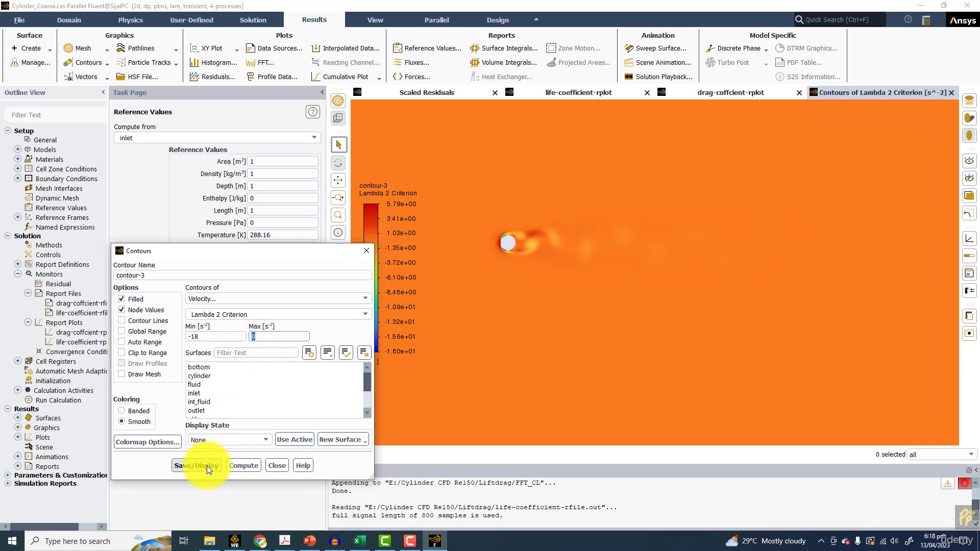
left_click(207, 465)
Redisplay the Lambda 2 Criterion contours over the range -1 to 1
left_click_drag(220, 336, 175, 336)
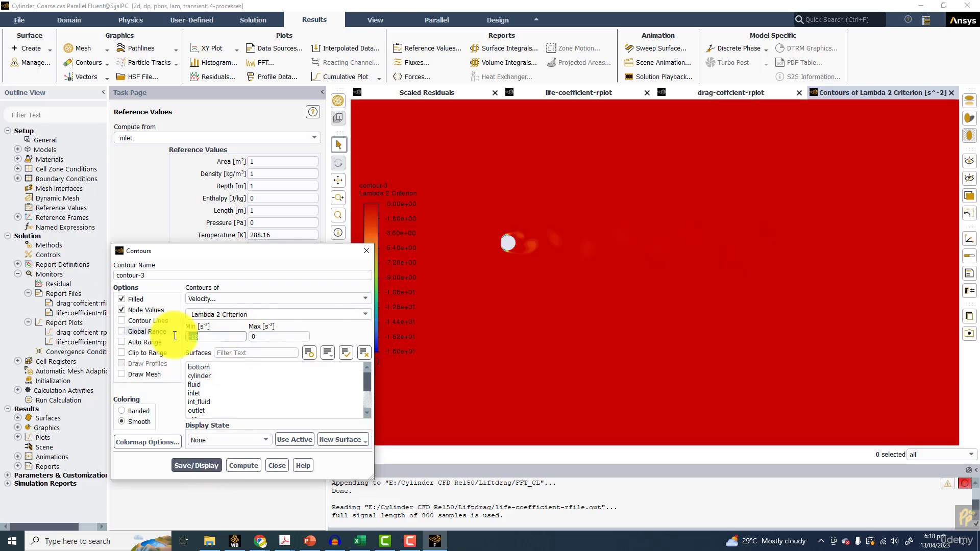
type("-1")
key("Tab")
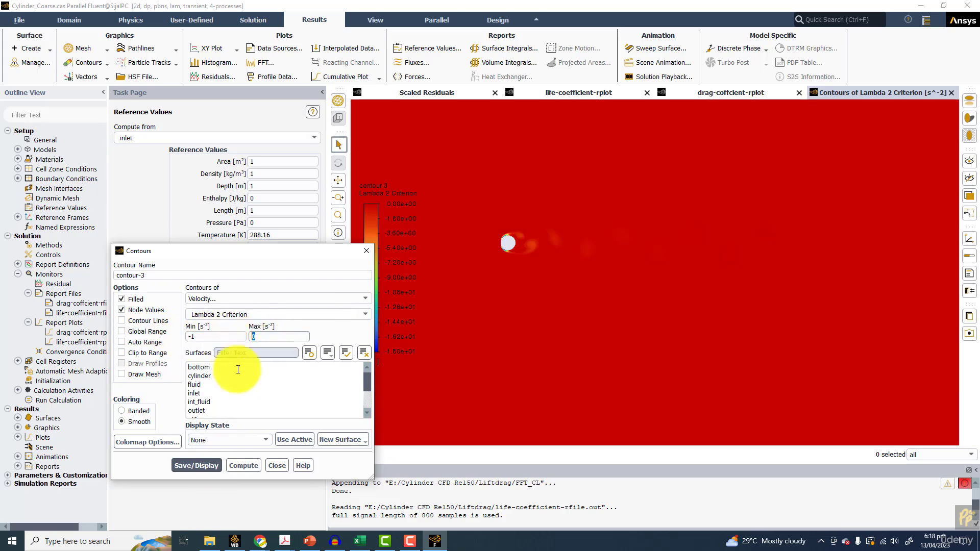
type("1")
left_click(193, 466)
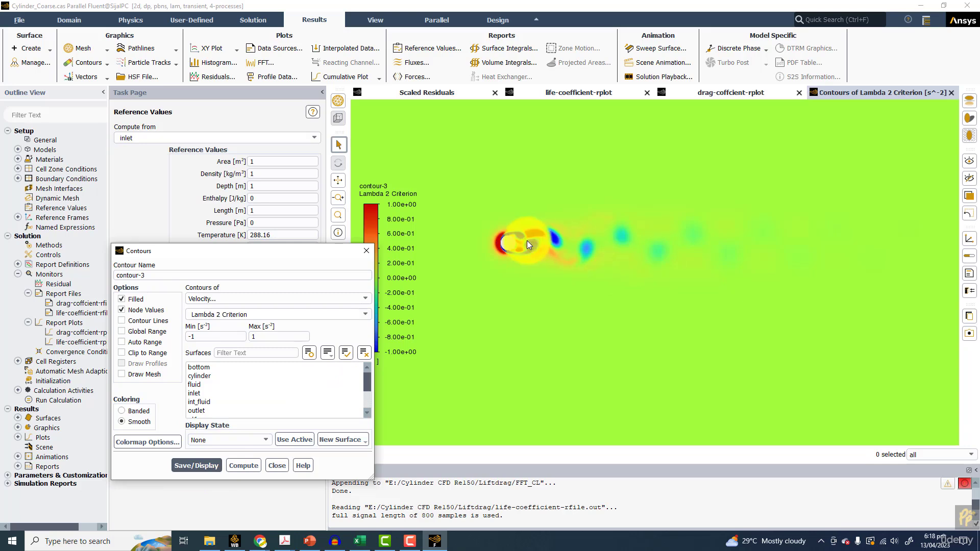
Widen the Lambda 2 Criterion contour range to -2 to 2 and redisplay
left_click_drag(244, 337, 196, 339)
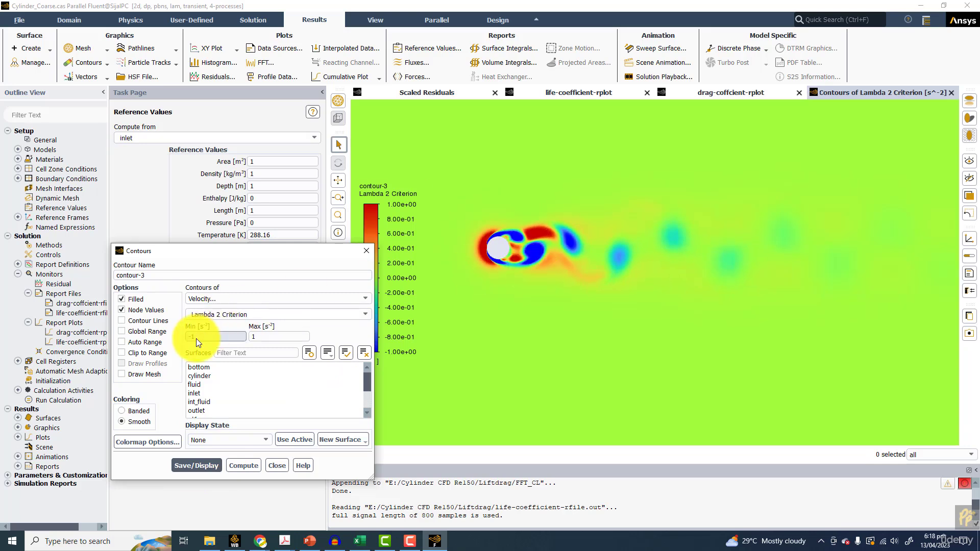
type("-2")
left_click_drag(293, 336, 269, 338)
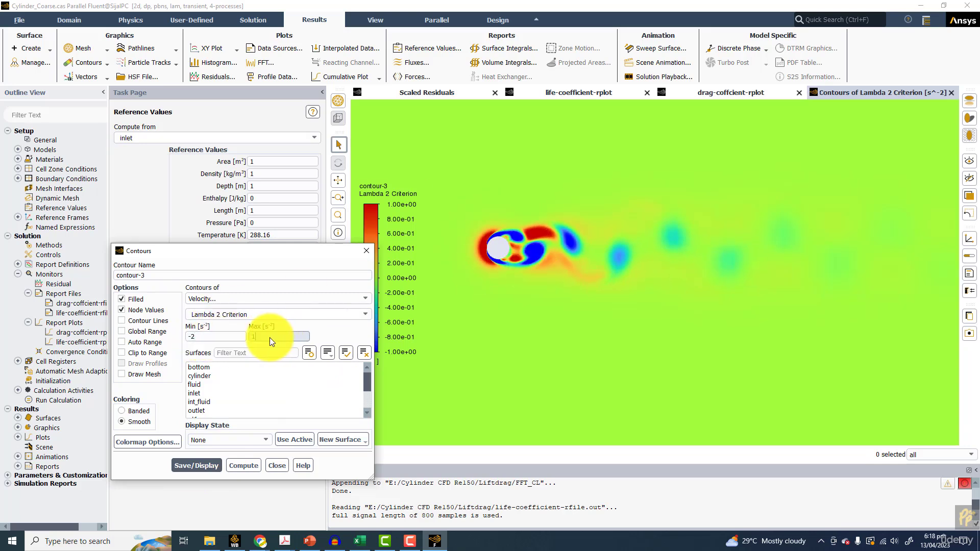
type("2")
left_click(205, 463)
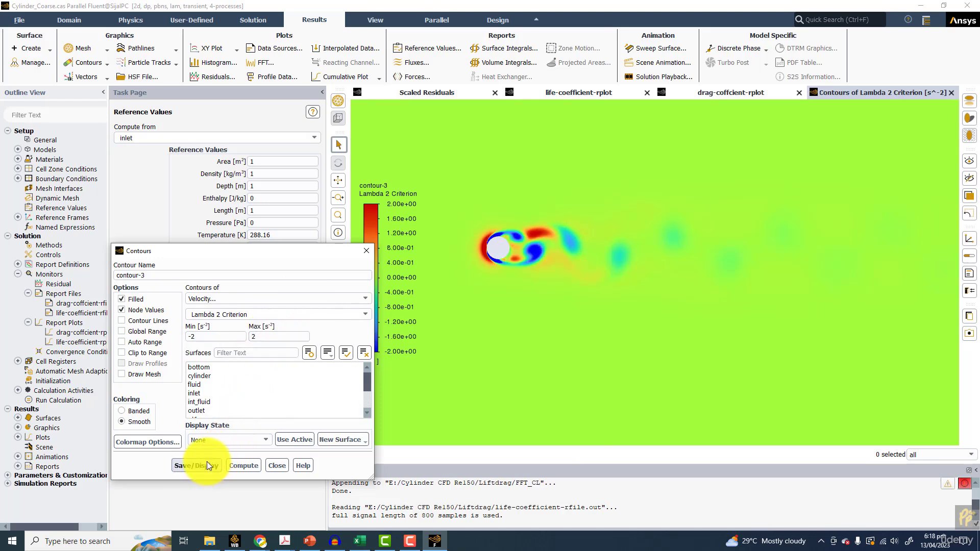
Narrow the Lambda 2 Criterion contour range to -0.5 to 0.5, redisplay and inspect the vortices behind the cylinder
left_click(204, 335)
key("BackSpace")
type("0.5")
key("Tab")
type("0.5")
left_click(204, 466)
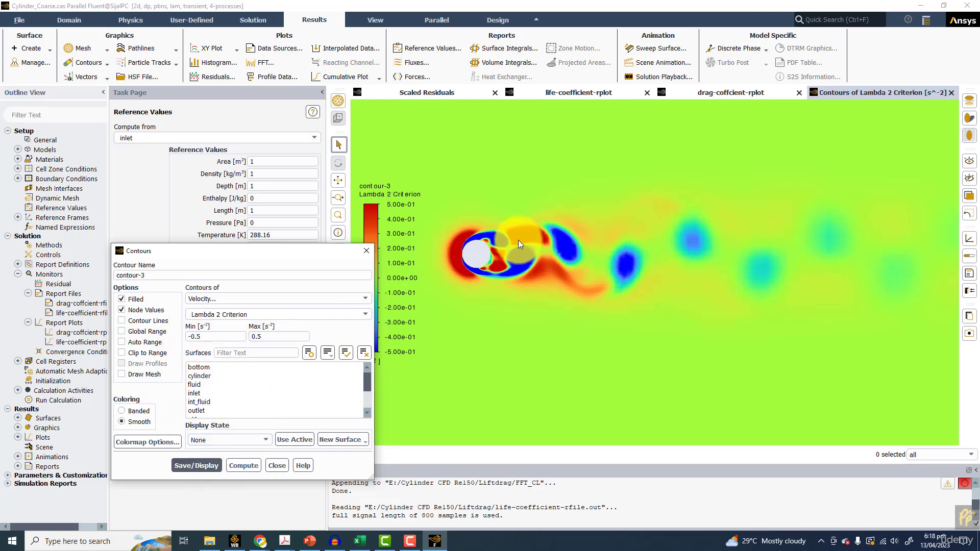
scroll(512, 244, "up", 2)
scroll(535, 277, "down", 3)
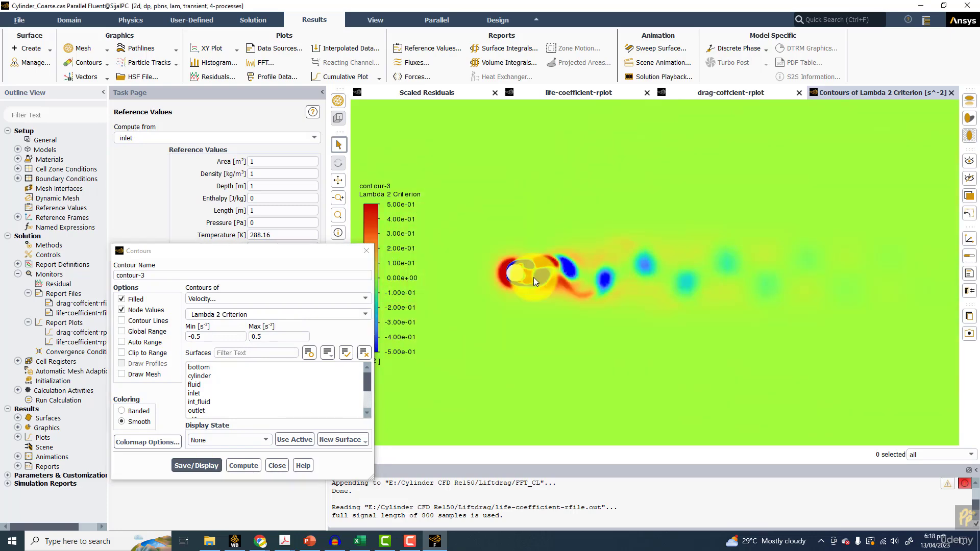
Change the contour variable to X Velocity and display its contours
left_click(365, 315)
scroll(250, 363, "up", 3)
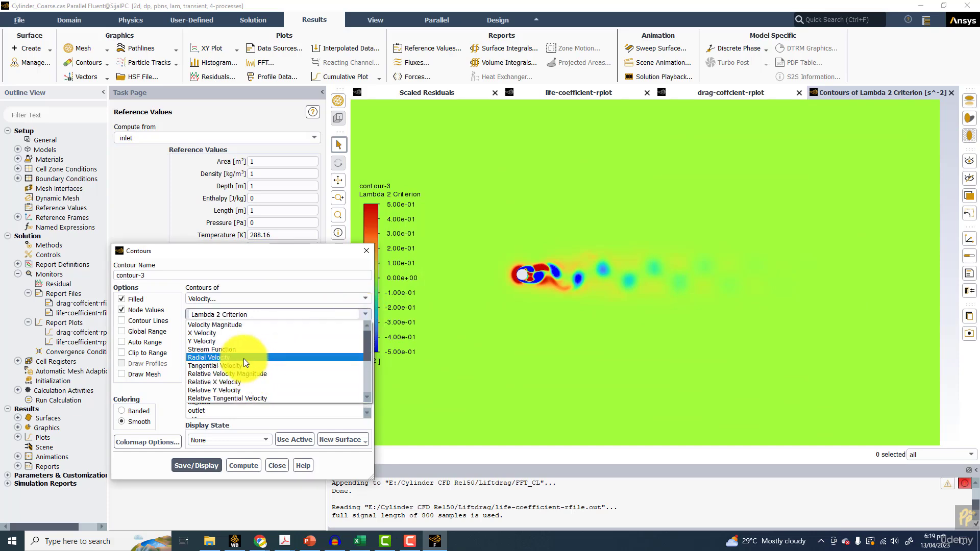
left_click(215, 332)
left_click(194, 475)
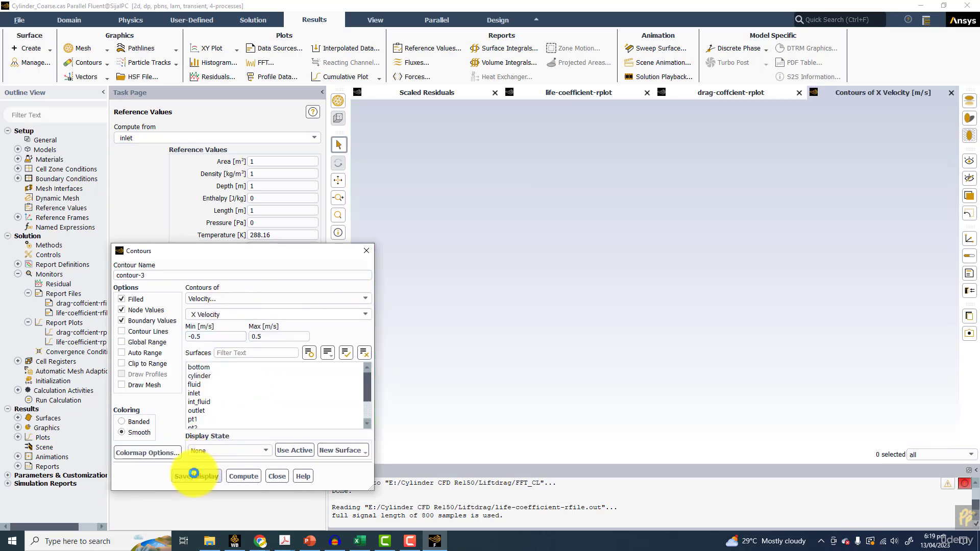
Enable Global Range, Auto Range and Contour Lines, and redisplay the X velocity contours
left_click(144, 341)
left_click(140, 353)
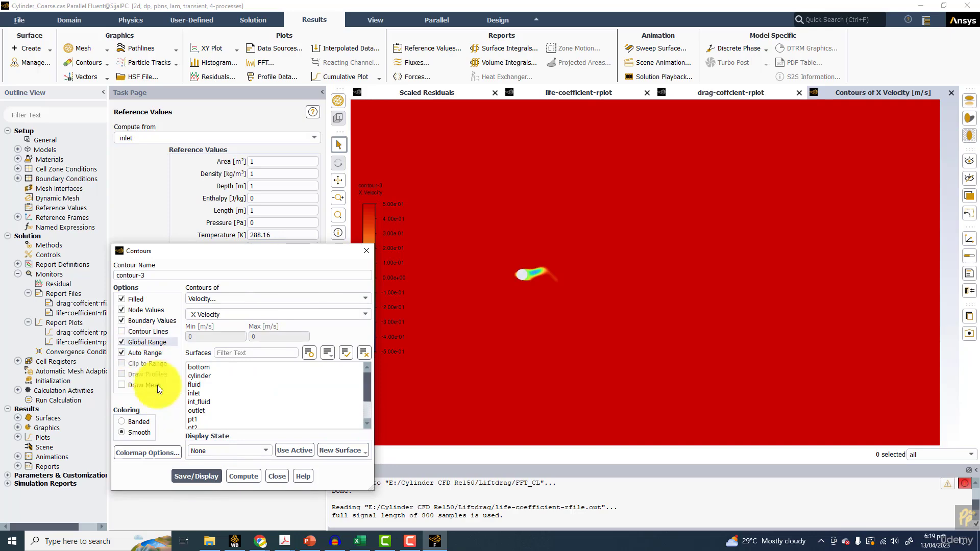
left_click(136, 331)
left_click(180, 472)
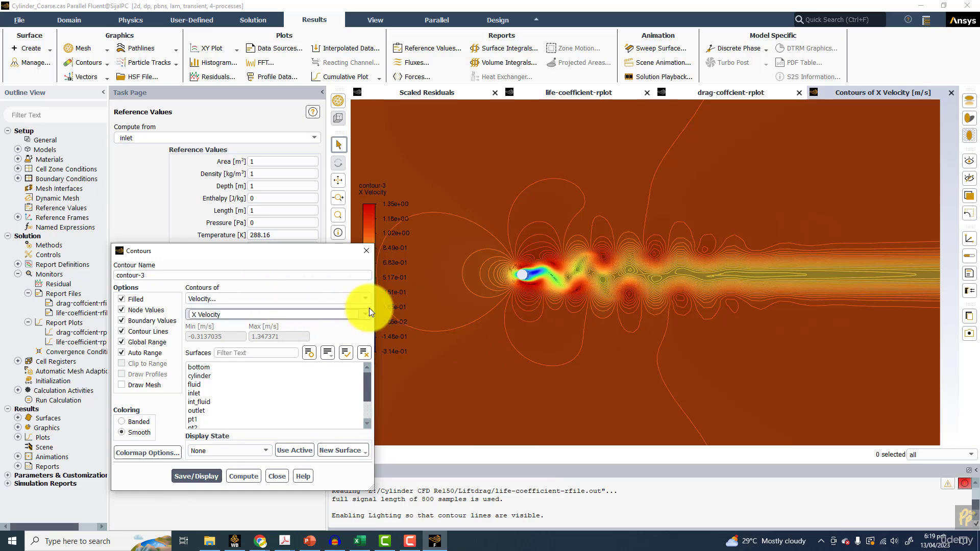
Change the contour variable to Velocity Magnitude and redisplay the contours with contour lines
left_click(367, 314)
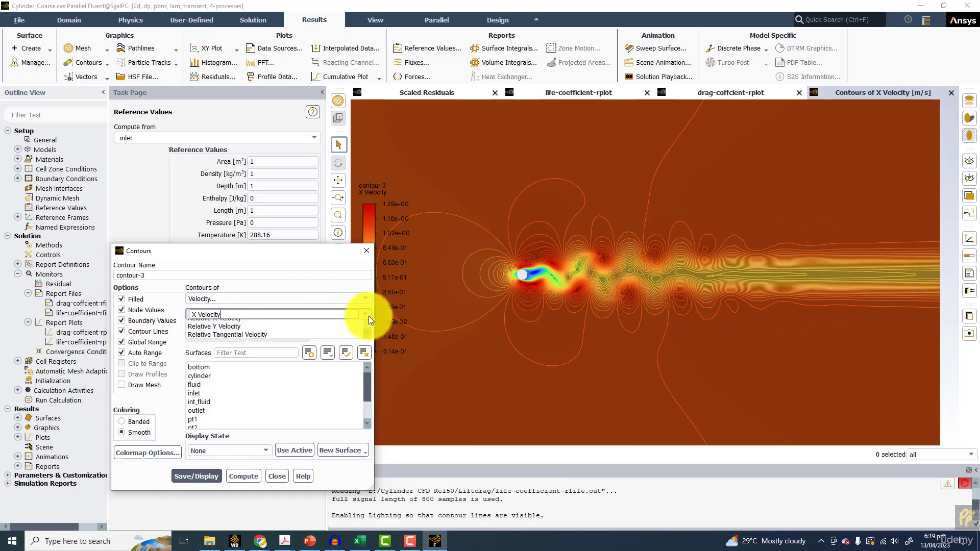
left_click(222, 356)
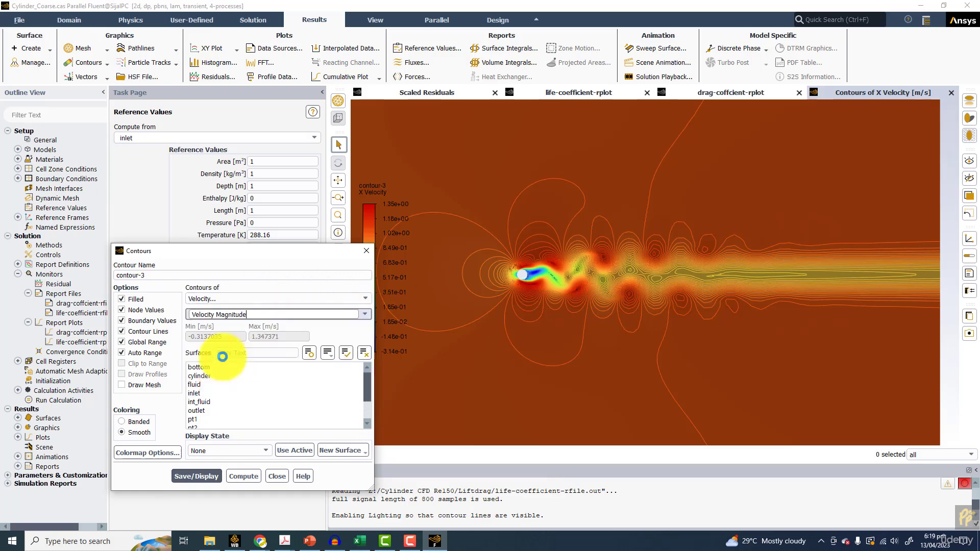
left_click(189, 476)
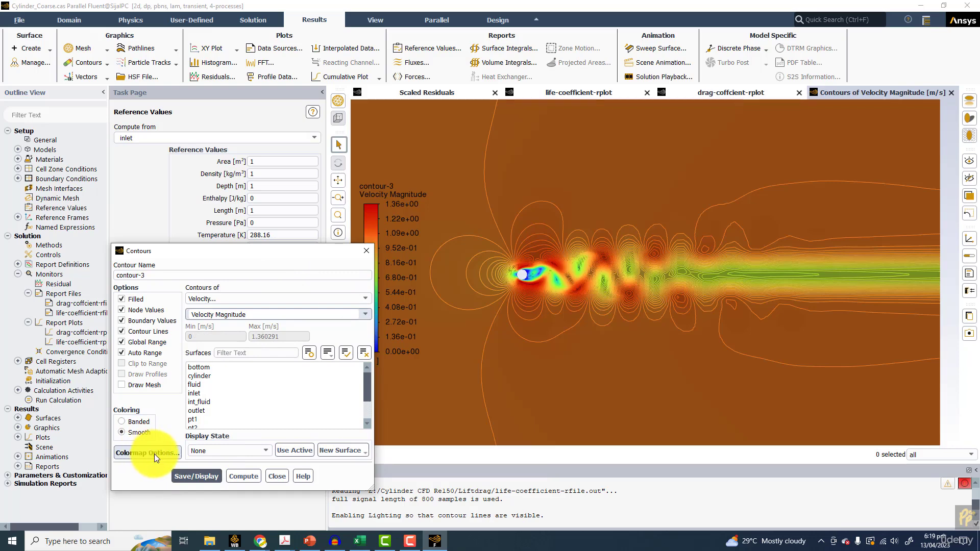
Apply the aero colormap to the velocity magnitude contours and close the colormap settings
left_click(154, 455)
left_click(306, 381)
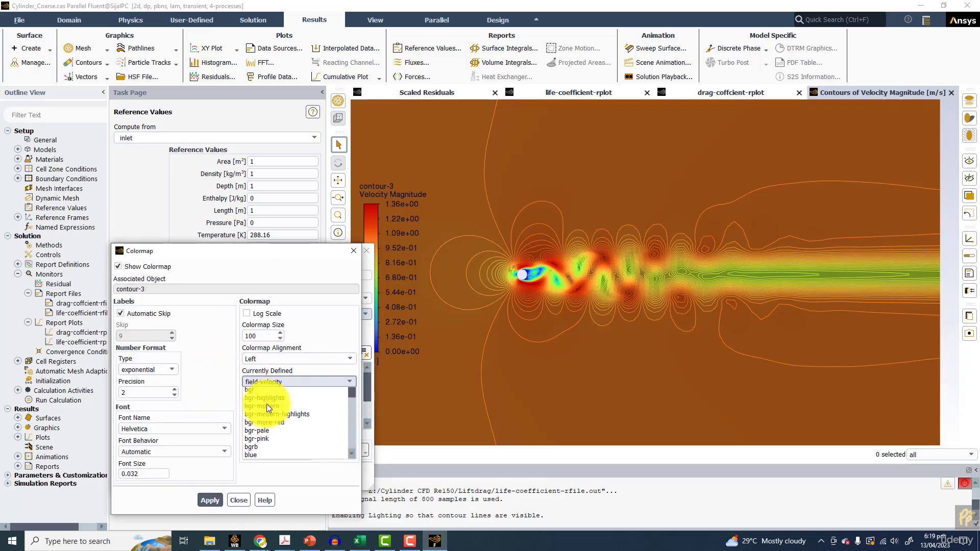
scroll(263, 411, "up", 2)
left_click(265, 391)
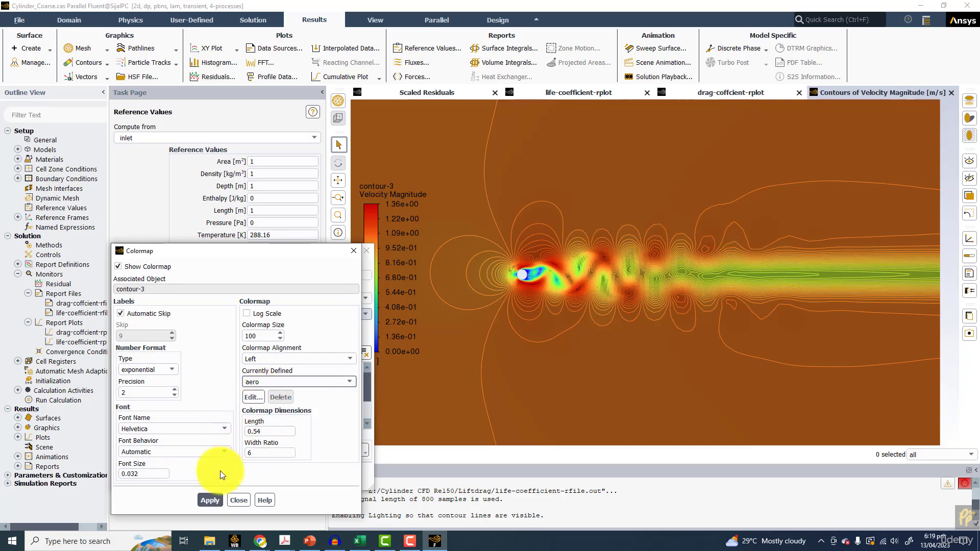
left_click(203, 503)
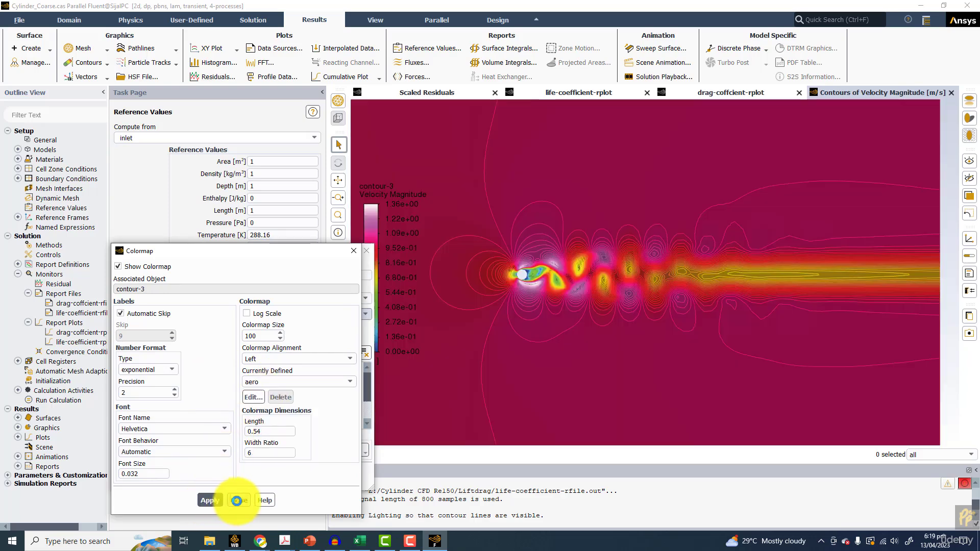
left_click(238, 501)
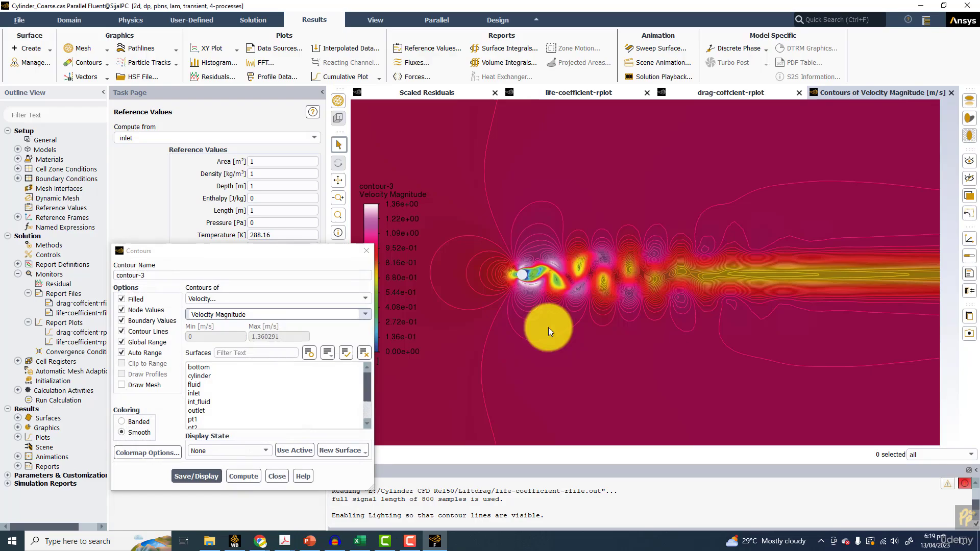
Examine the velocity magnitude contours close to the cylinder and along its vortex wake
scroll(544, 309, "up", 5)
scroll(511, 226, "up", 6)
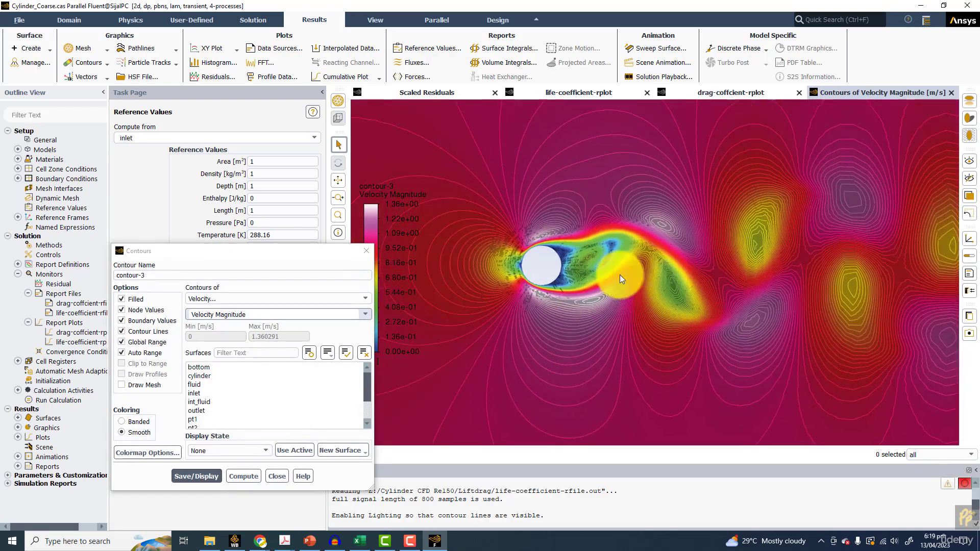
scroll(551, 268, "down", 10)
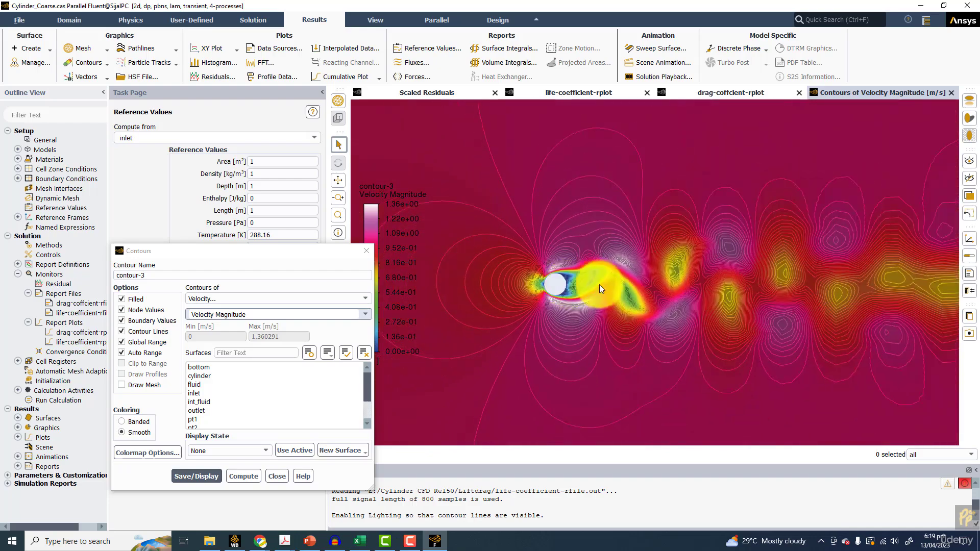
scroll(605, 287, "up", 4)
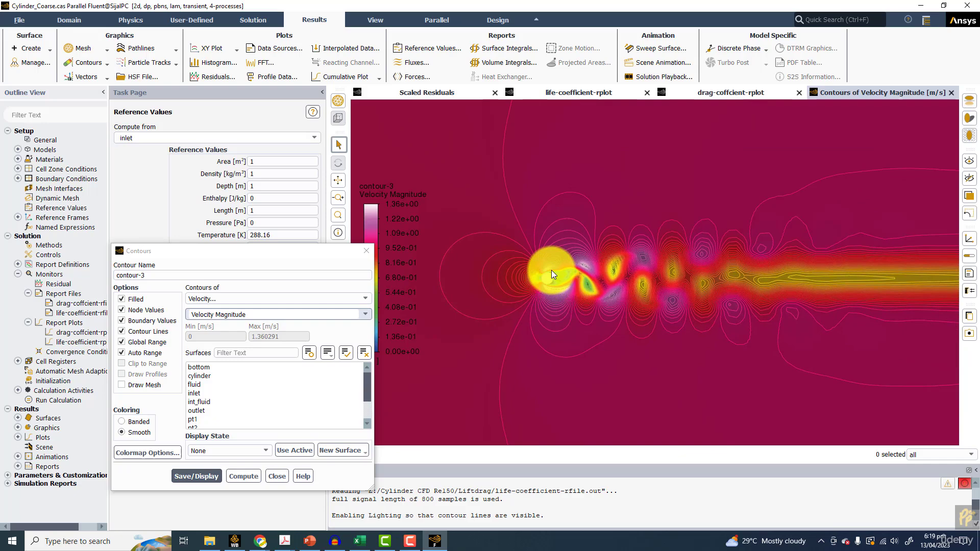
Switch to the sample presentation in PowerPoint, maximise it and start the slide show from the Strouhal number and drag coefficient slide
left_click(310, 541)
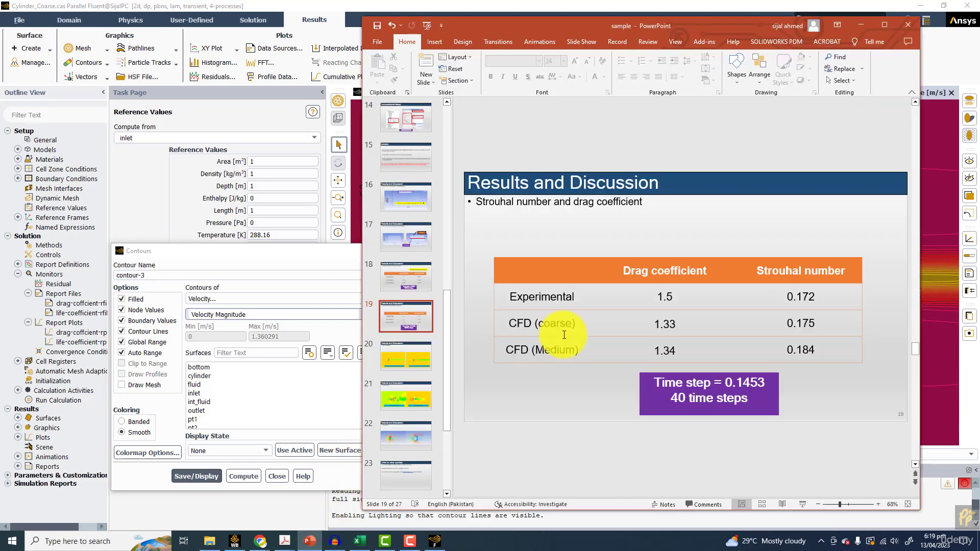
left_click(886, 24)
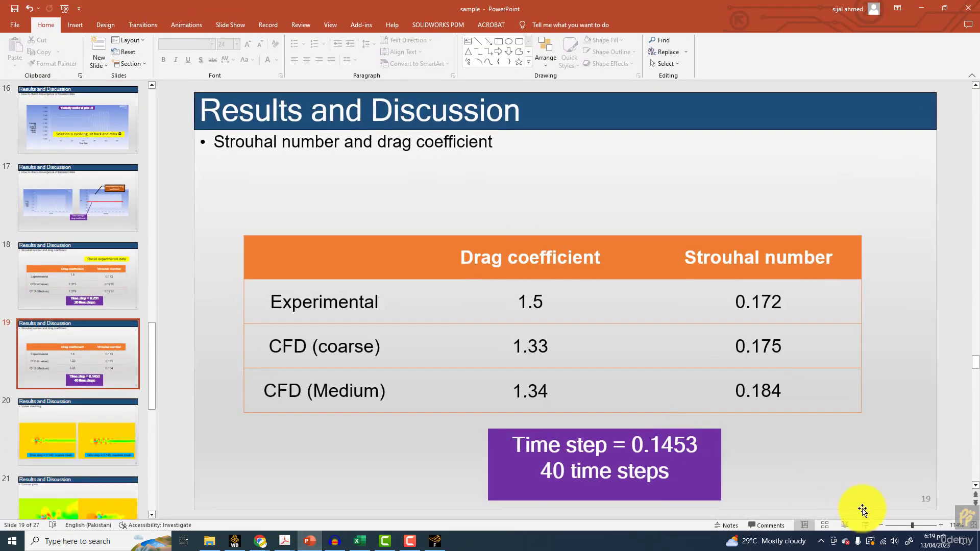
left_click(861, 520)
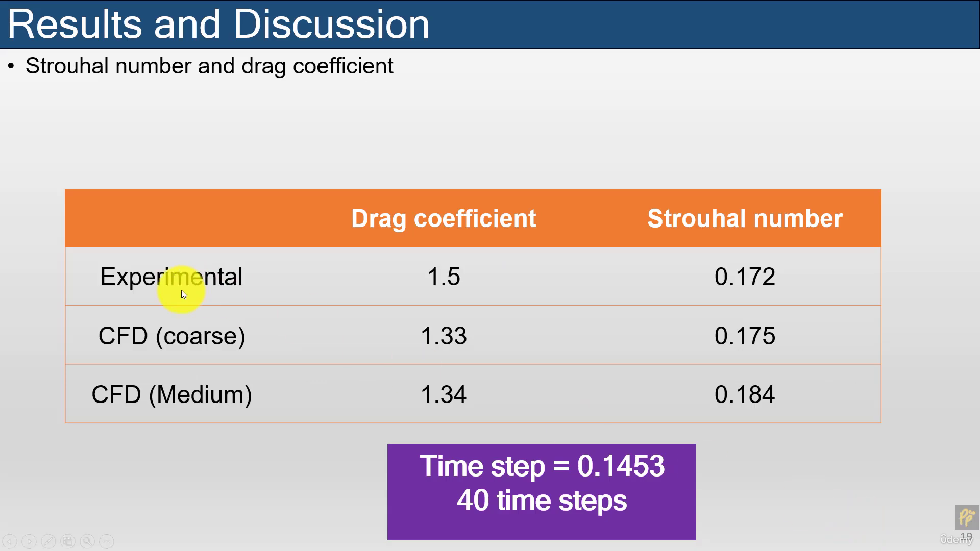
Go back through the slide show to the title and learning outcomes slides, and advance to the Given Conditions slide
key("Left")
key("Left")
key("Left")
key("Left")
key("Left")
key("Left")
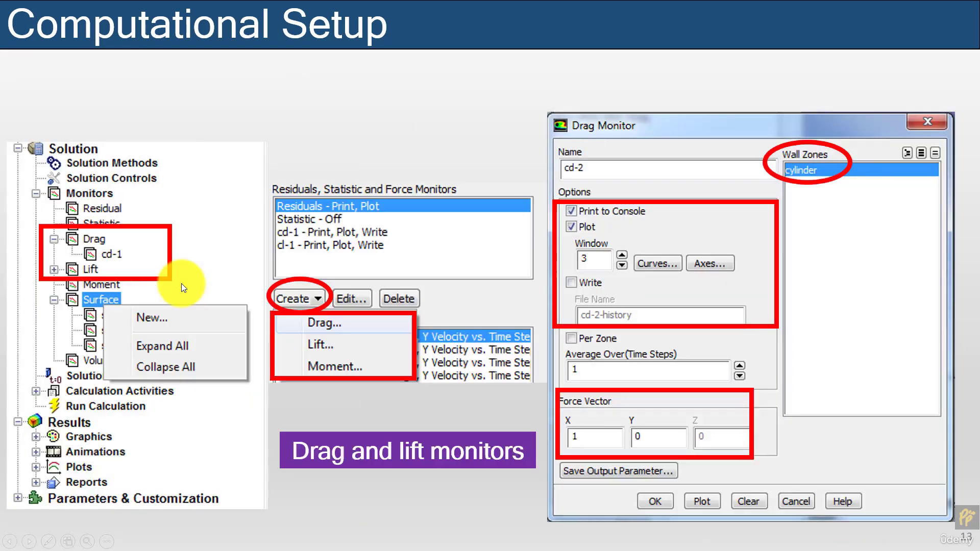
key("Right")
key("Right")
key("Right")
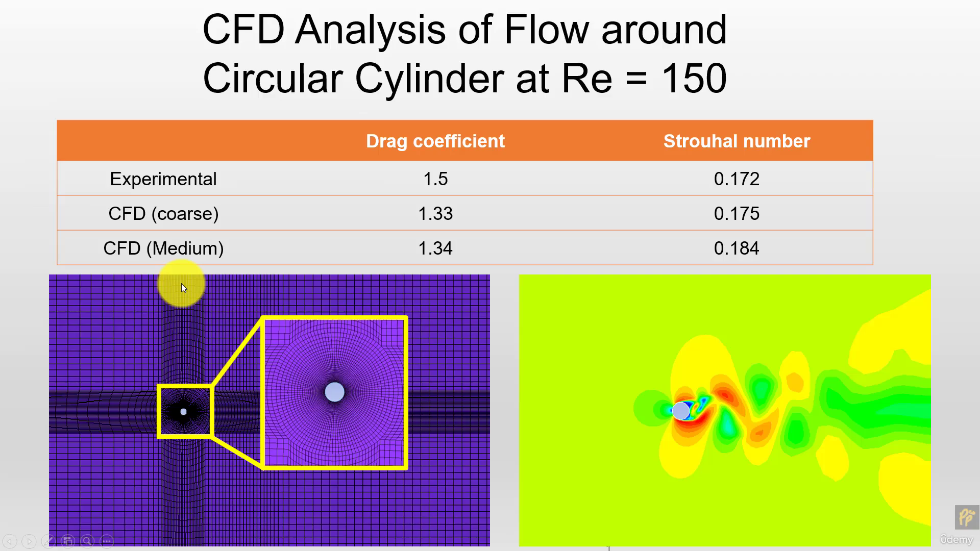
key("Left")
key("Left")
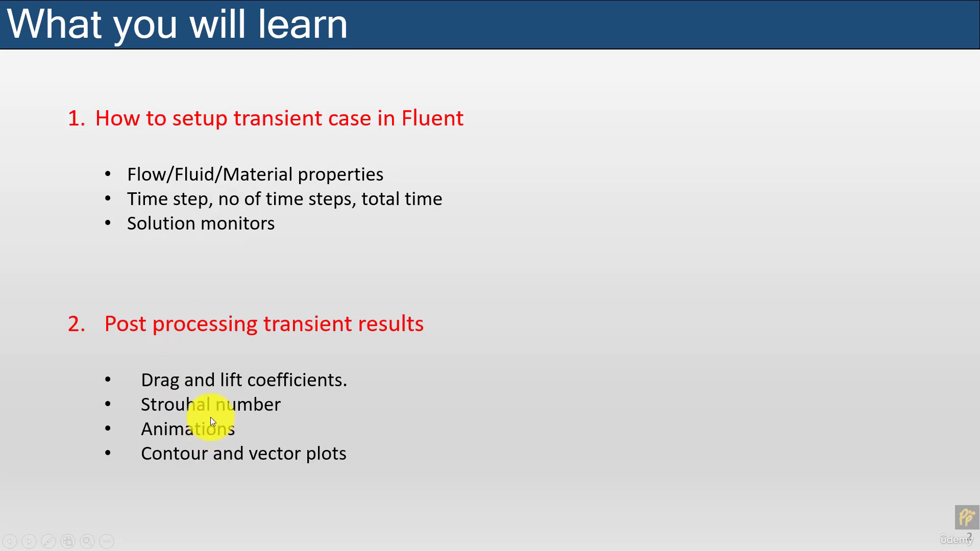
key("Right")
key("Right")
key("Right")
key("Right")
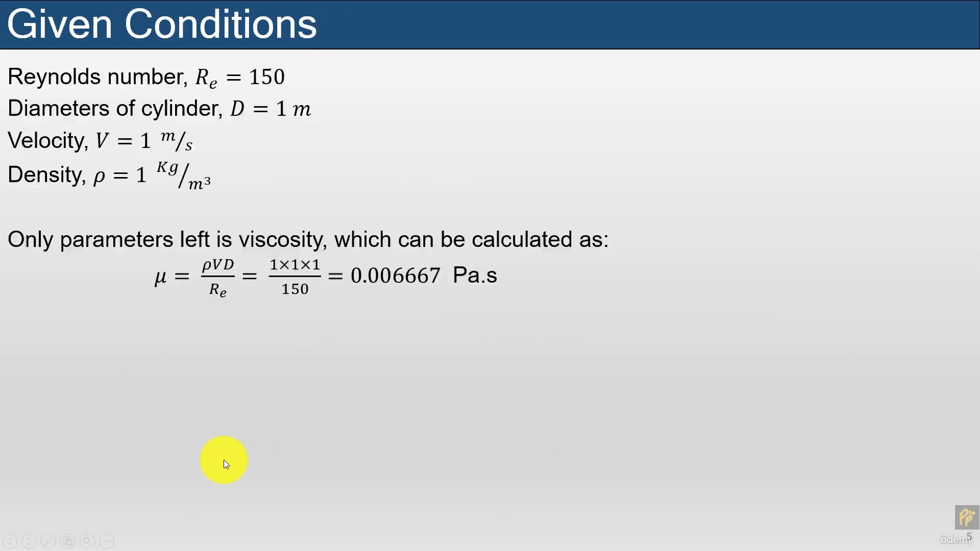